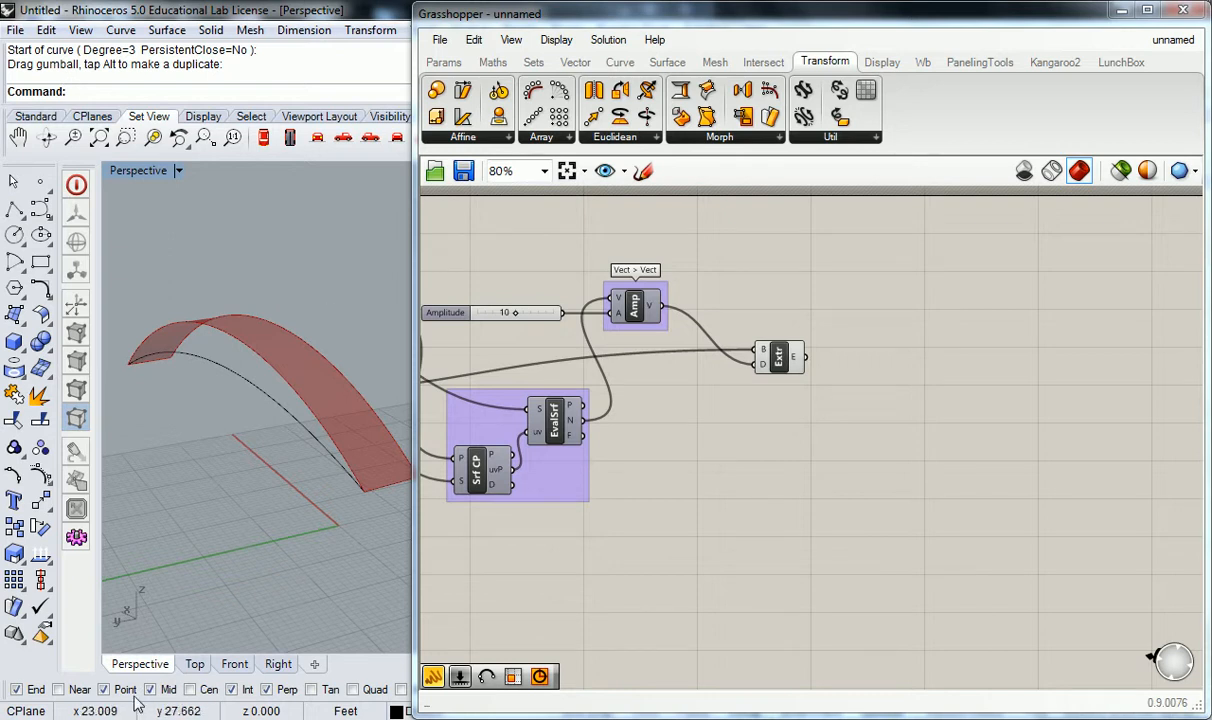
# - Switch to the web browser and search Google for "london bridge" in a new tab
pyautogui.hotkey('alt', 'Tab')
pyautogui.click(657, 328)
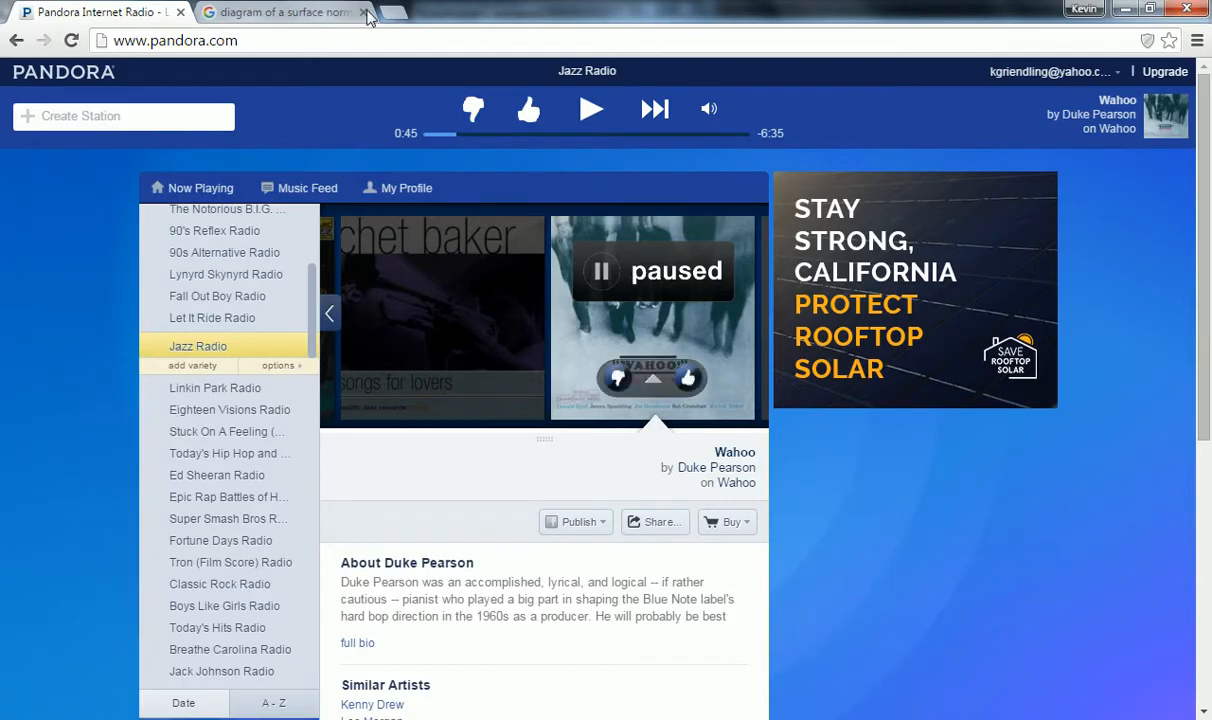
pyautogui.click(394, 14)
pyautogui.write('lond')
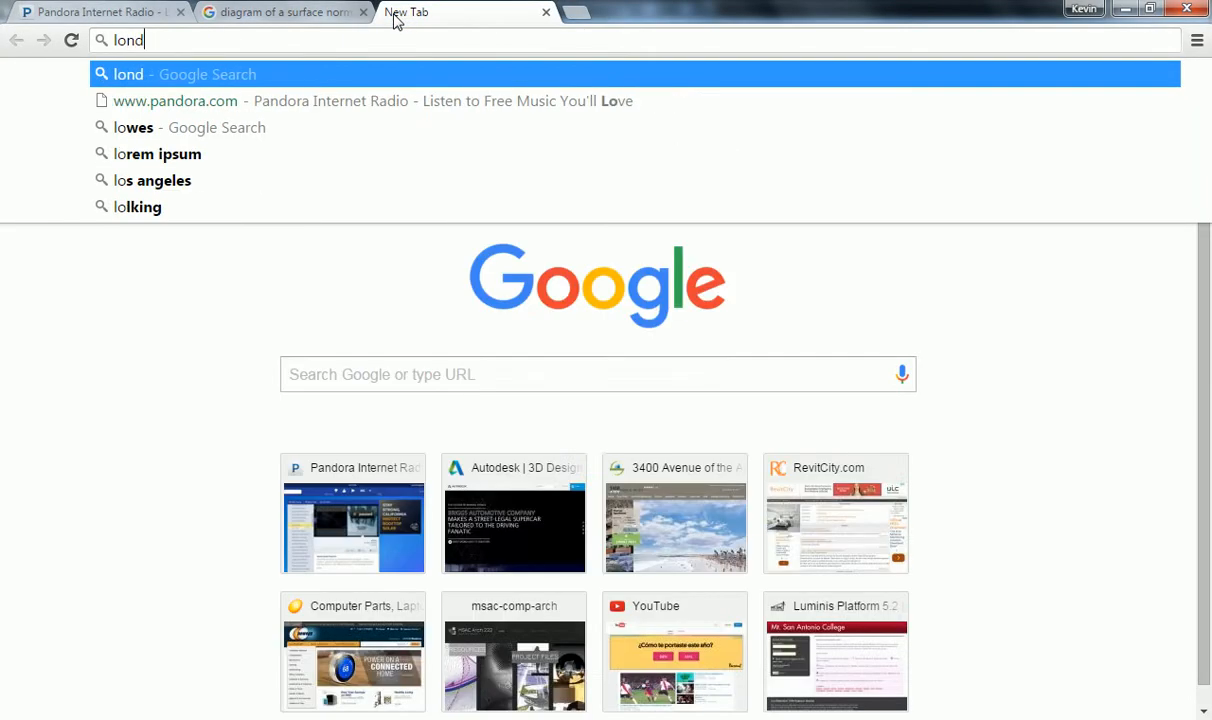
pyautogui.write('on bridg')
pyautogui.press('Return')
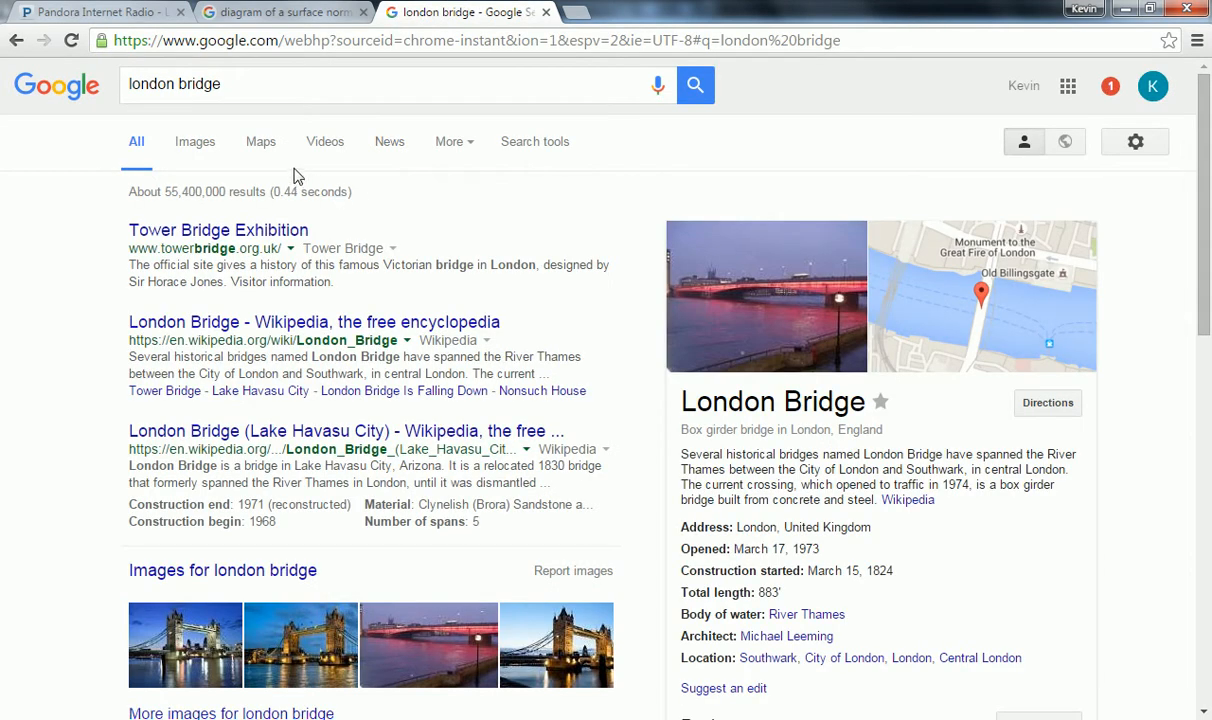
# - Browse the image results for "london bridge", enlarging the photo of the red-lit bridge at dusk
pyautogui.click(200, 145)
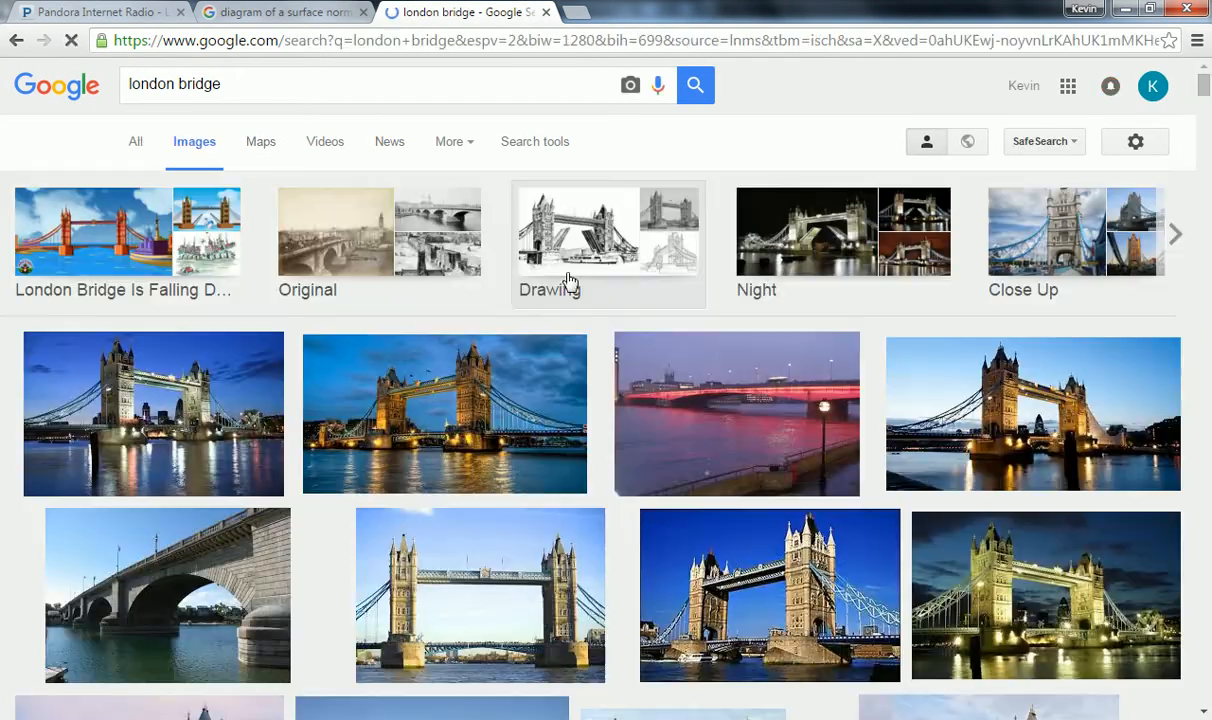
pyautogui.click(782, 402)
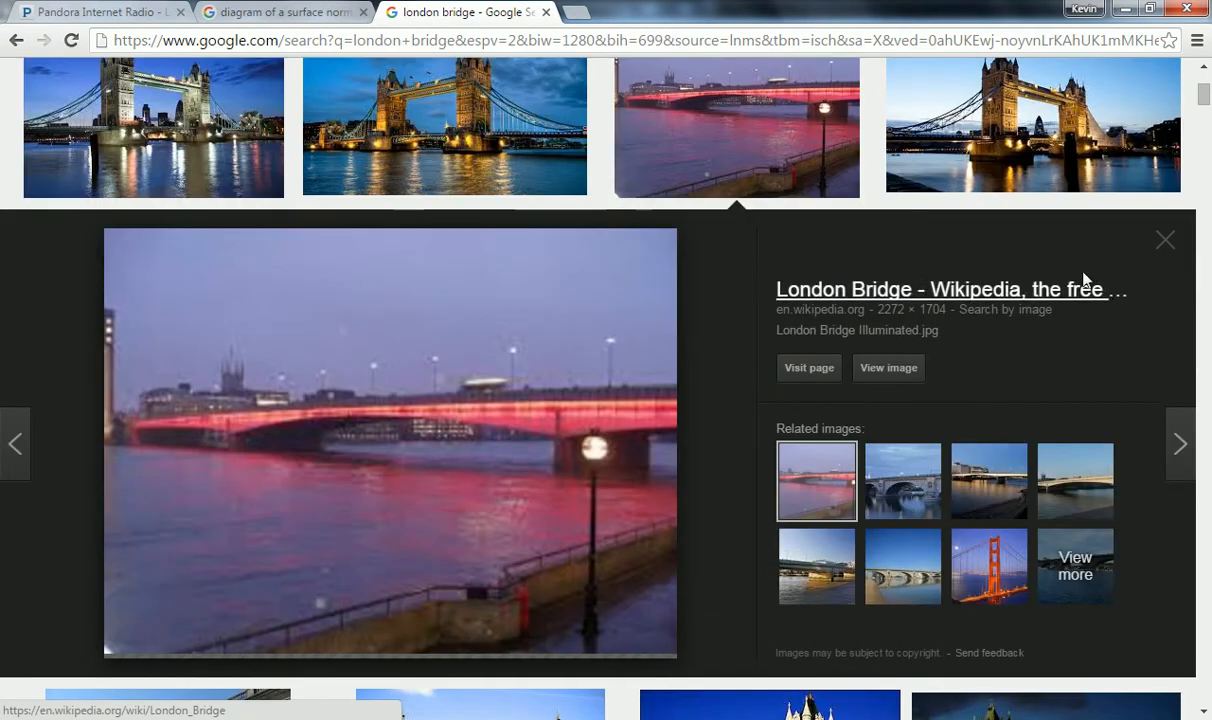
pyautogui.click(1161, 244)
pyautogui.scroll(-4, 652, 302)
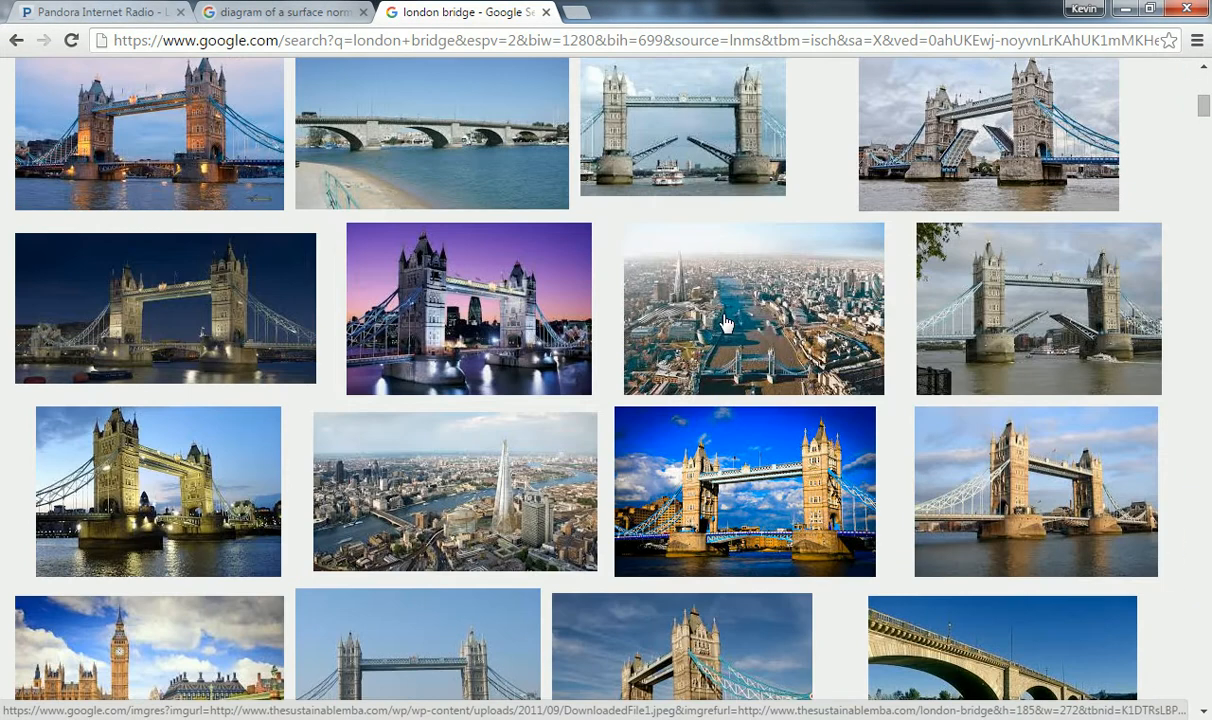
pyautogui.scroll(-3, 652, 302)
pyautogui.scroll(-1, 650, 300)
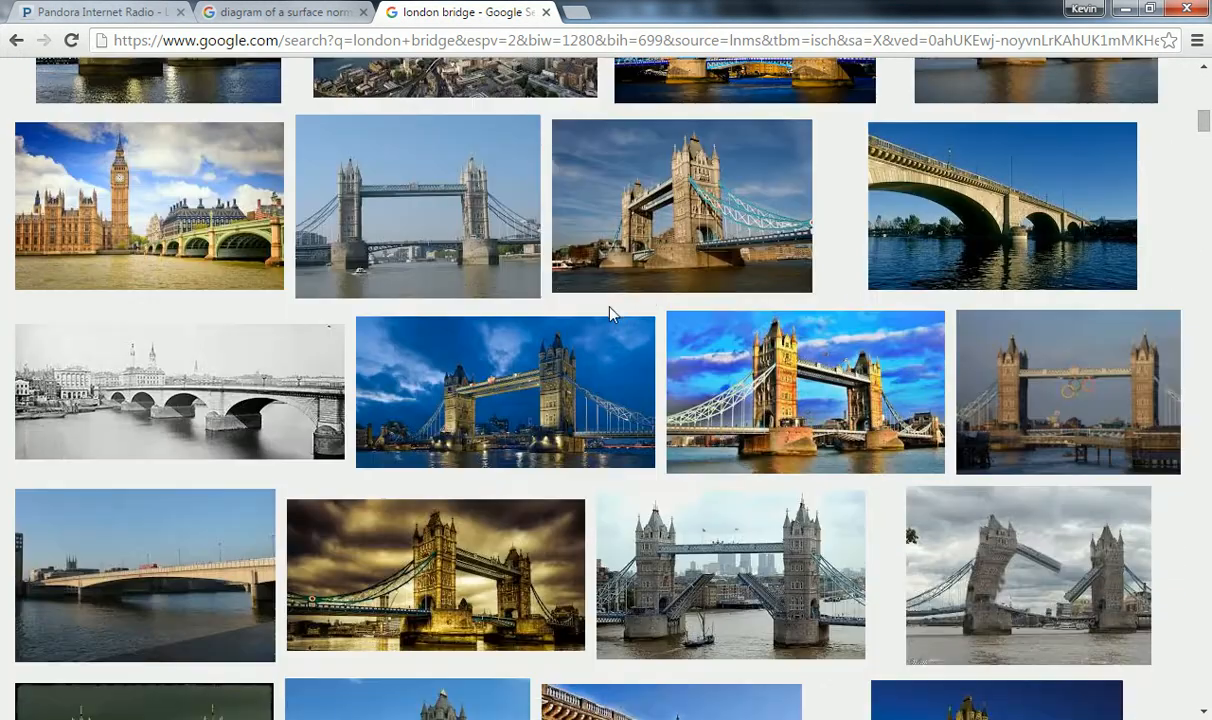
# - Change the image search to "london bridge in harry potter"
pyautogui.scroll(10, 610, 310)
pyautogui.click(400, 84)
pyautogui.moveTo(400, 84); pyautogui.dragTo(52, 75)
pyautogui.write('london brid')
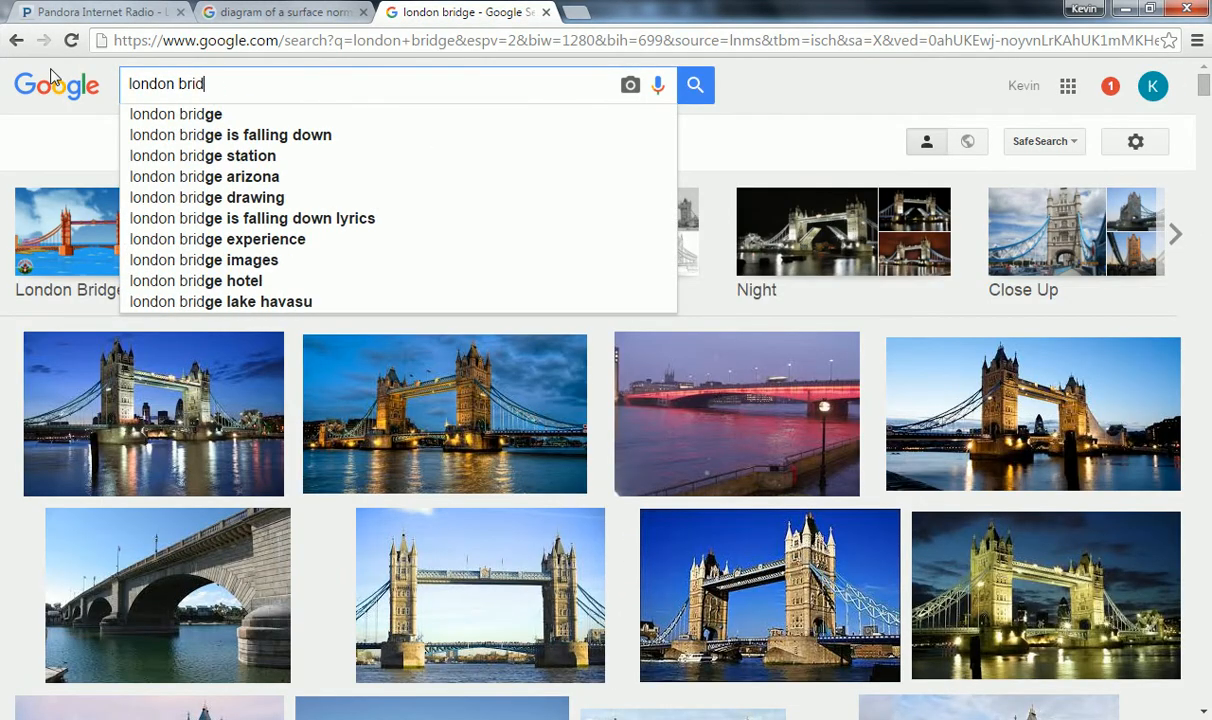
pyautogui.write('ge in harry potter')
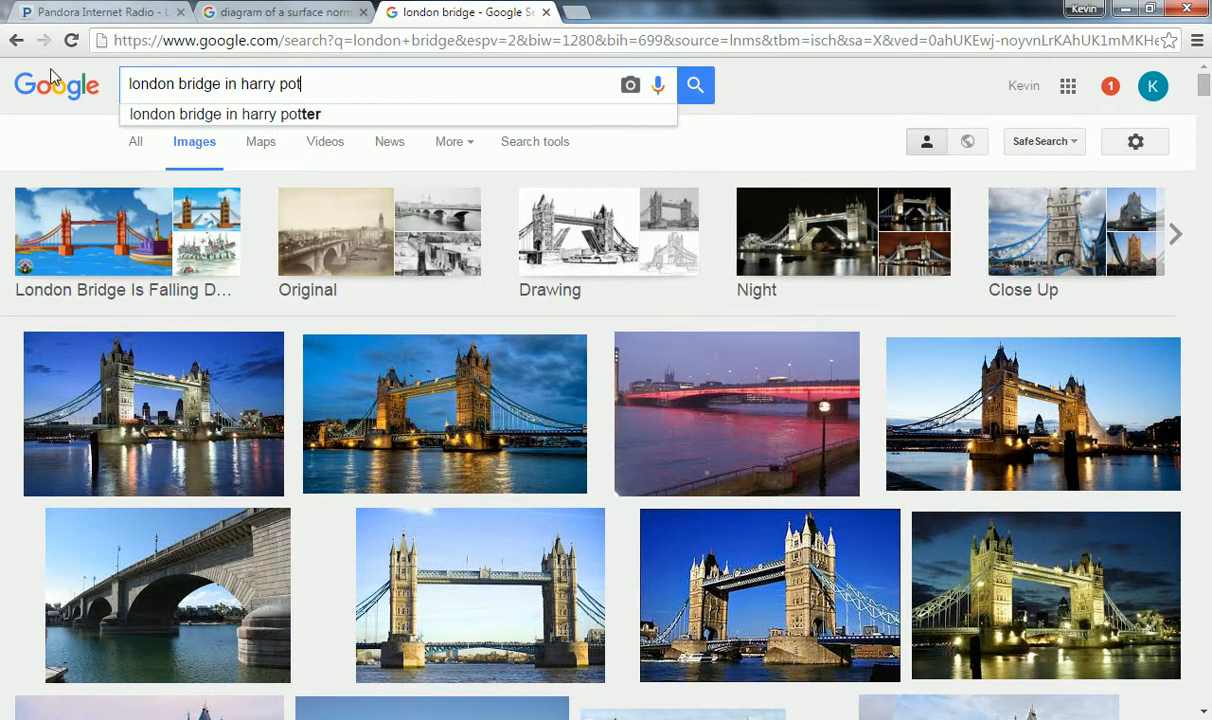
pyautogui.press('Return')
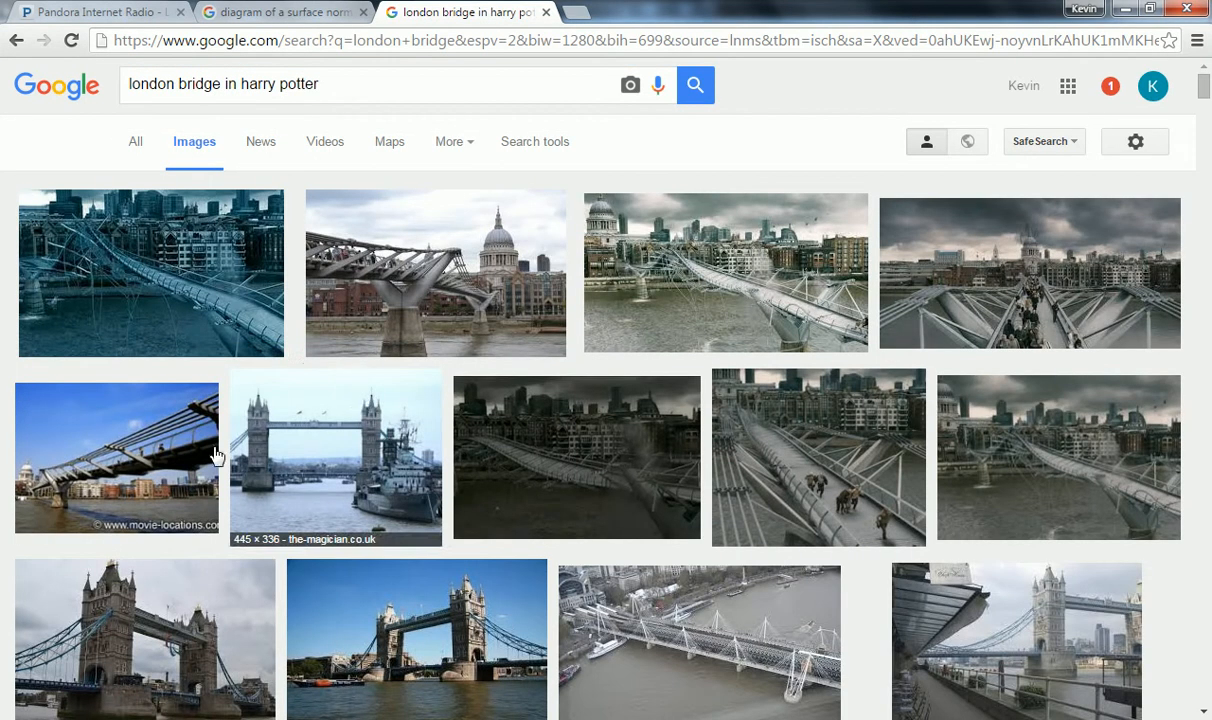
# - Enlarge the movie-locations Millennium Bridge photo and the film still of people running across the bridge
pyautogui.click(180, 460)
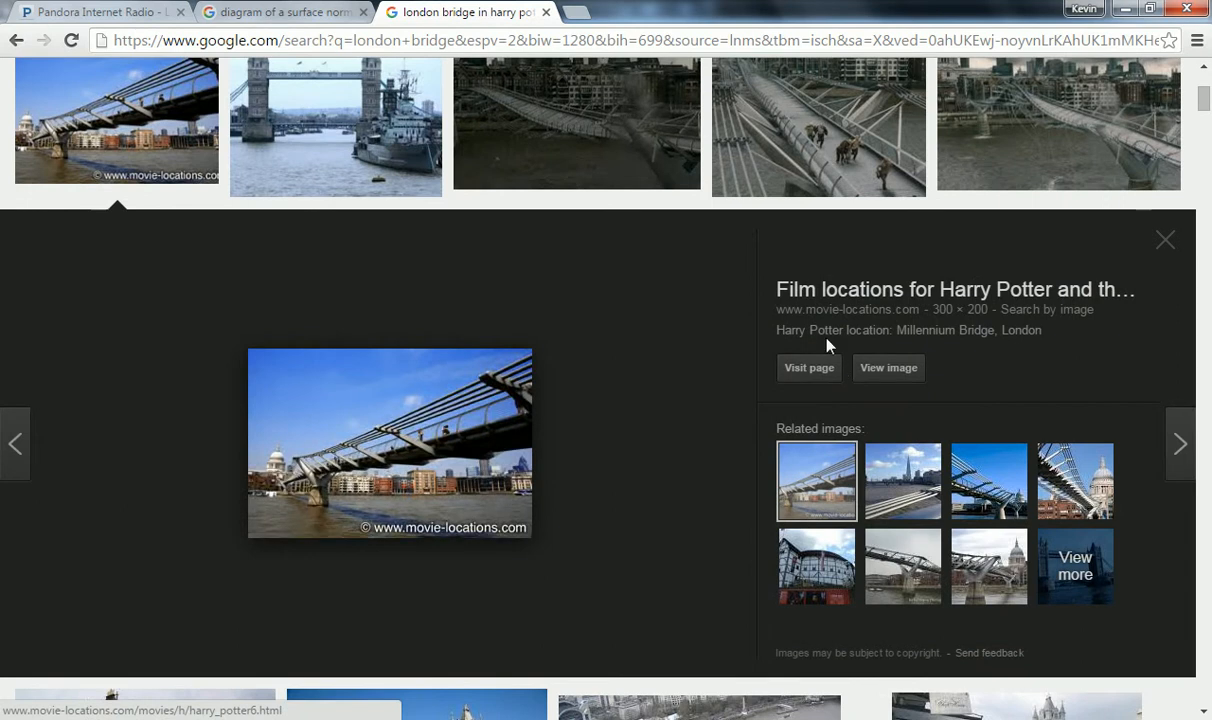
pyautogui.scroll(1, 836, 300)
pyautogui.click(836, 238)
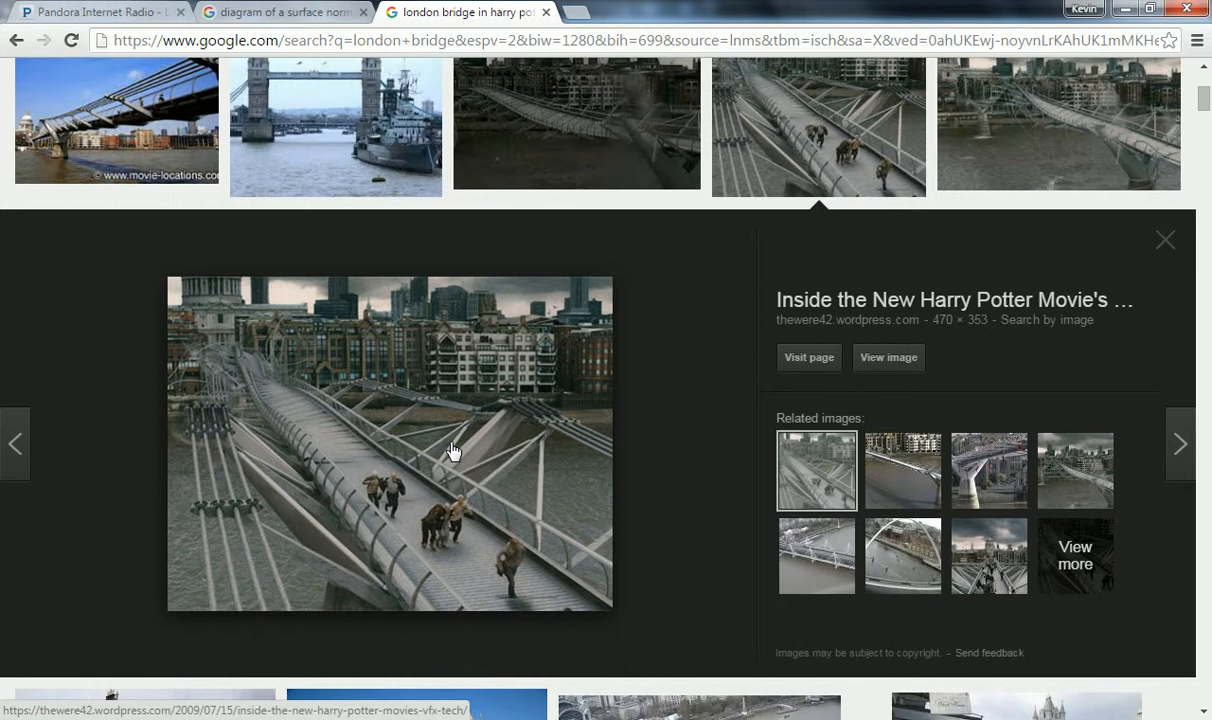
# - Return to the Rhino and Grasshopper model and examine the extruded arch surface and its Extrude component
pyautogui.click(1125, 9)
pyautogui.moveTo(690, 460); pyautogui.dragTo(716, 459, button='right')
pyautogui.moveTo(300, 335)
pyautogui.mouseDown(button='right')
pyautogui.moveTo(319, 325)
pyautogui.moveTo(308, 338)
pyautogui.mouseUp(button='right')
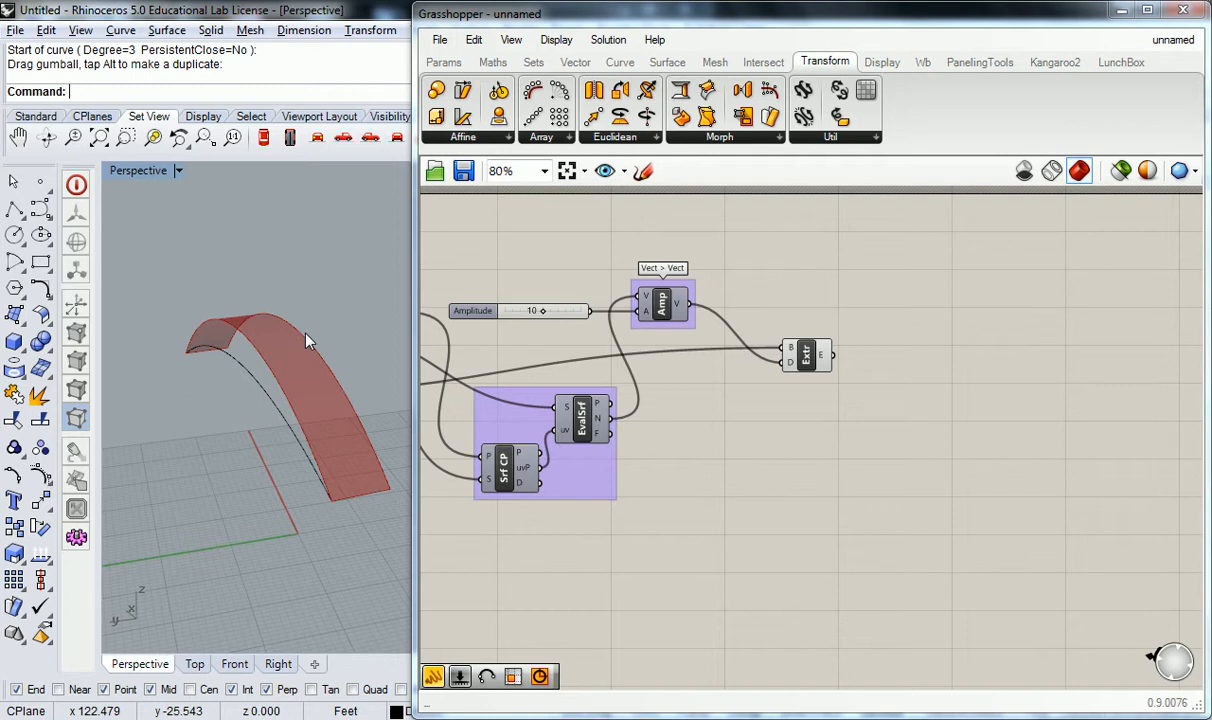
pyautogui.moveTo(316, 346); pyautogui.dragTo(311, 360, button='right')
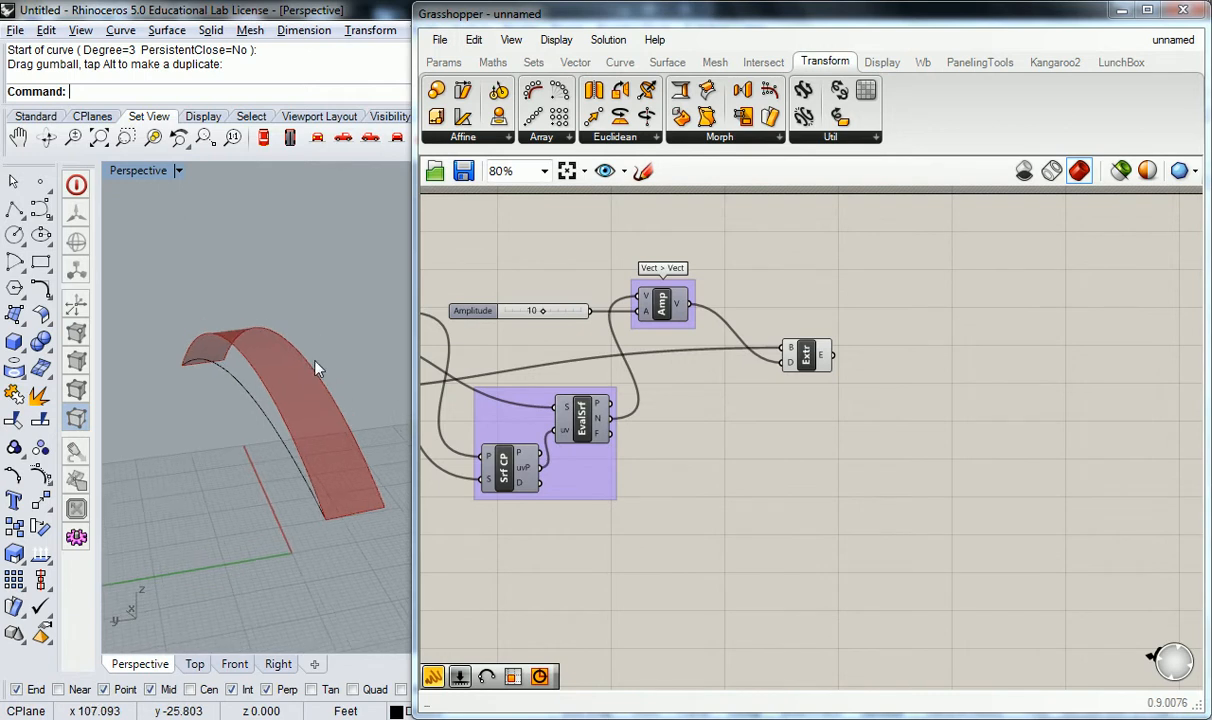
pyautogui.moveTo(867, 343); pyautogui.dragTo(828, 374, button='right')
pyautogui.click(771, 386)
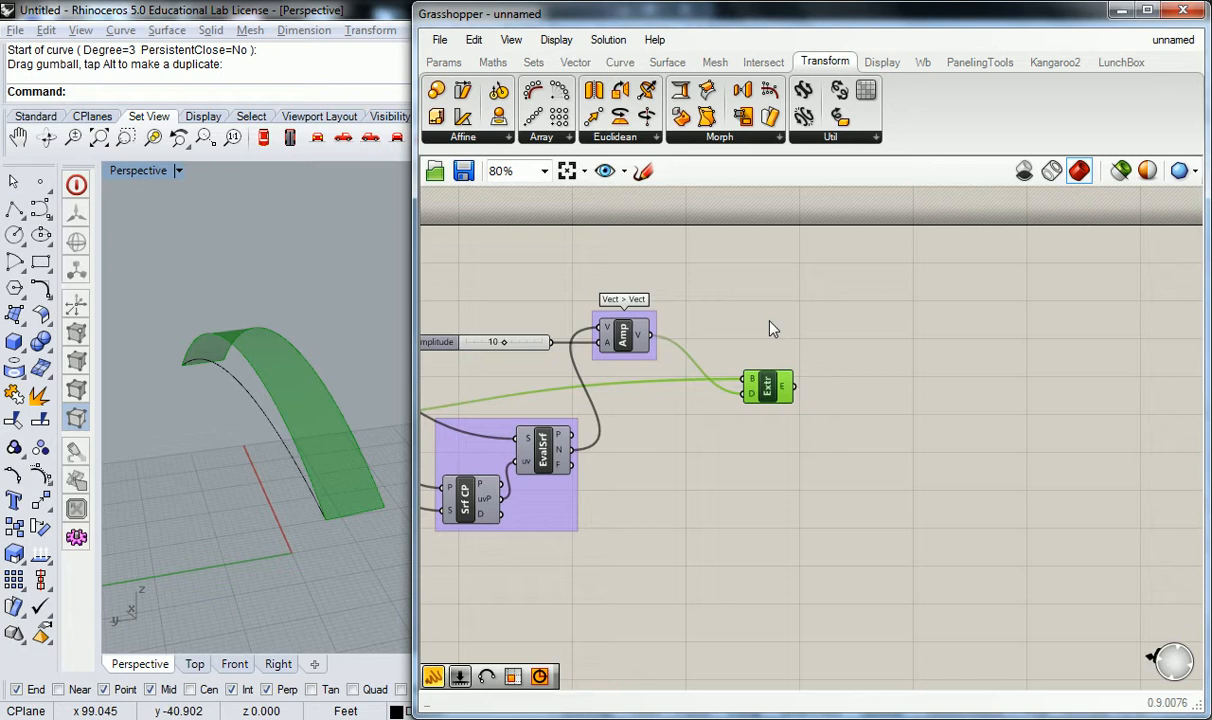
pyautogui.click(796, 314)
# - Trace the definition from the Evaluate Surface component back to the Arc component that feeds the extrusion
pyautogui.moveTo(708, 477); pyautogui.dragTo(848, 442, button='right')
pyautogui.click(709, 421)
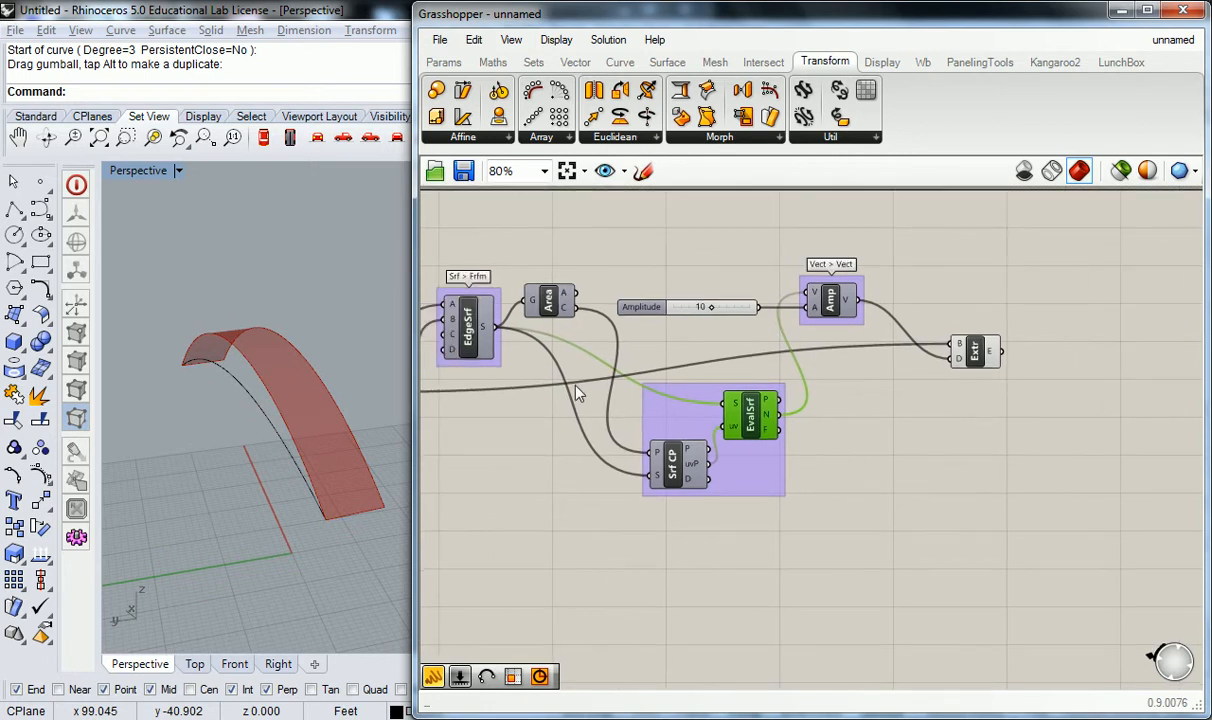
pyautogui.moveTo(614, 395); pyautogui.dragTo(657, 405, button='right')
pyautogui.moveTo(535, 333); pyautogui.dragTo(704, 338, button='right')
pyautogui.click(562, 412)
pyautogui.rightClick(556, 402)
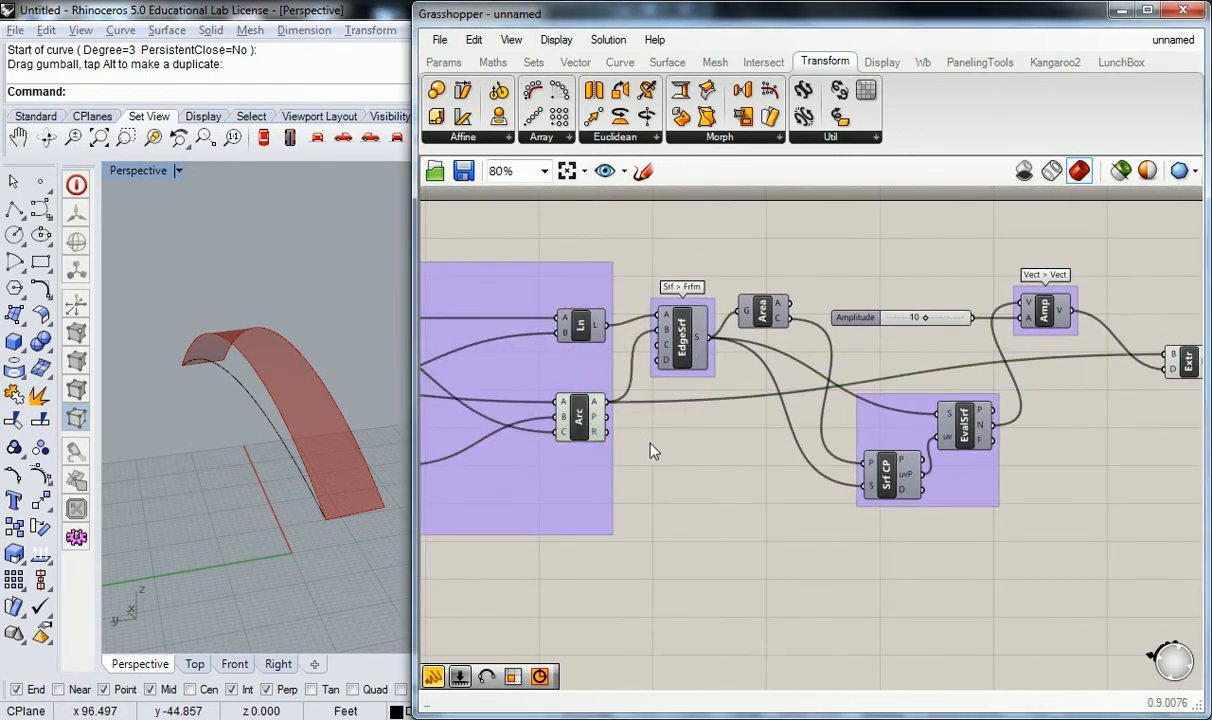
pyautogui.scroll(2, 327, 363)
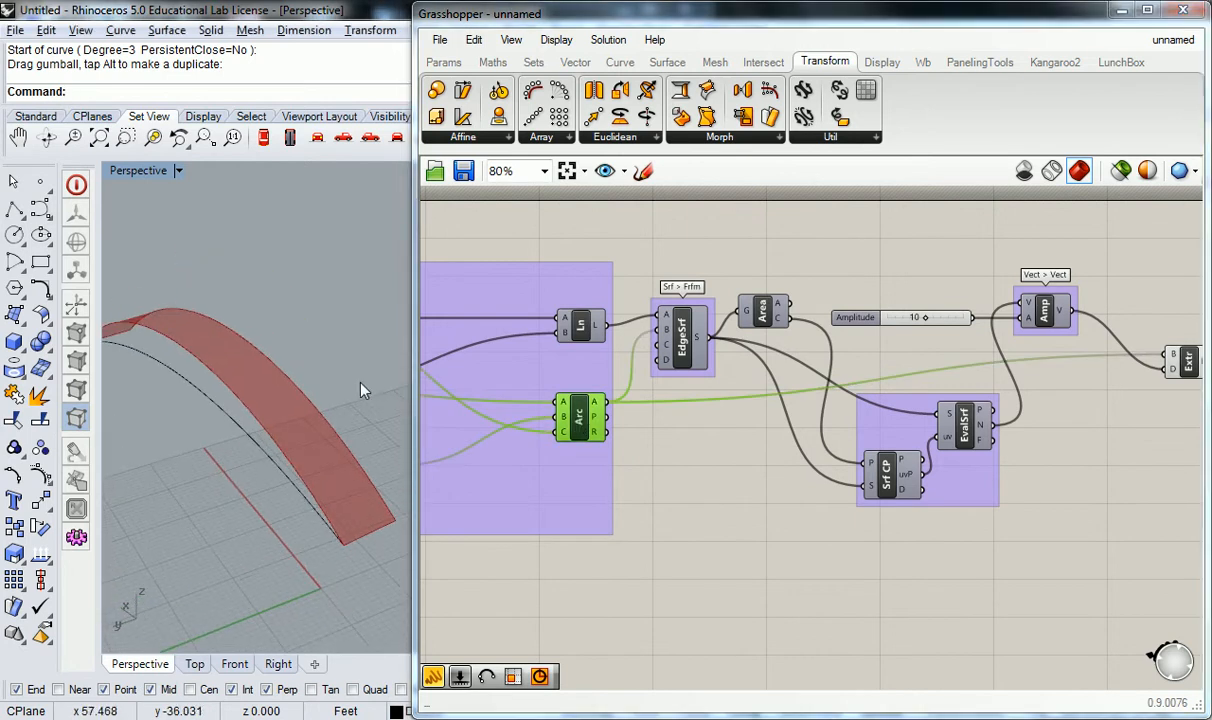
pyautogui.rightClick(583, 416)
pyautogui.scroll(-3, 933, 447)
pyautogui.scroll(4, 801, 425)
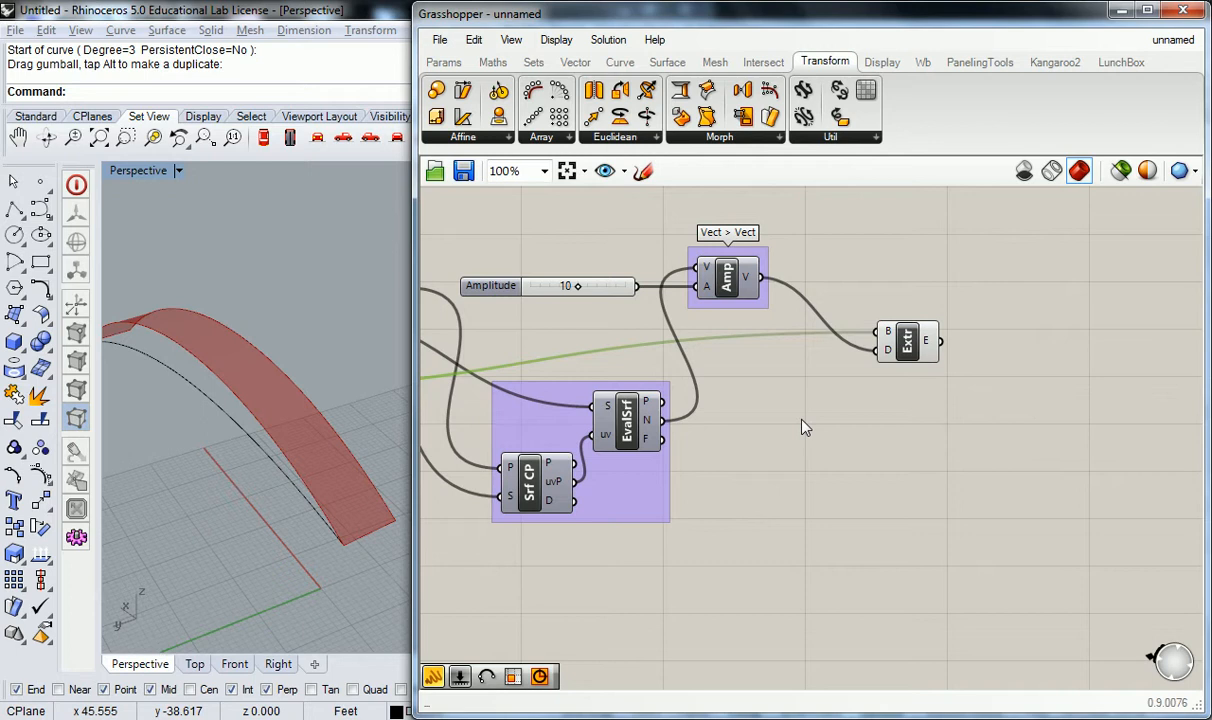
# - Review how the amplitude vector and the arc feed the Extrude component at the end of the definition
pyautogui.moveTo(905, 388); pyautogui.dragTo(711, 433, button='right')
pyautogui.click(700, 376)
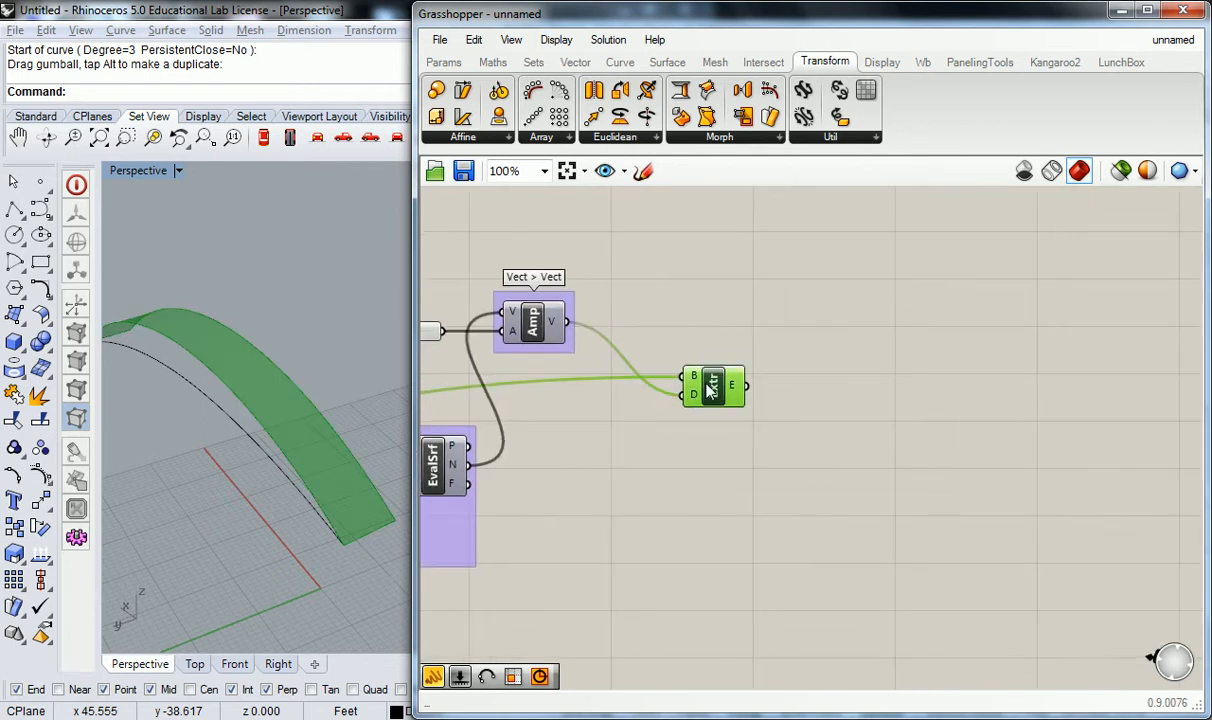
pyautogui.click(713, 312)
pyautogui.scroll(-4, 728, 290)
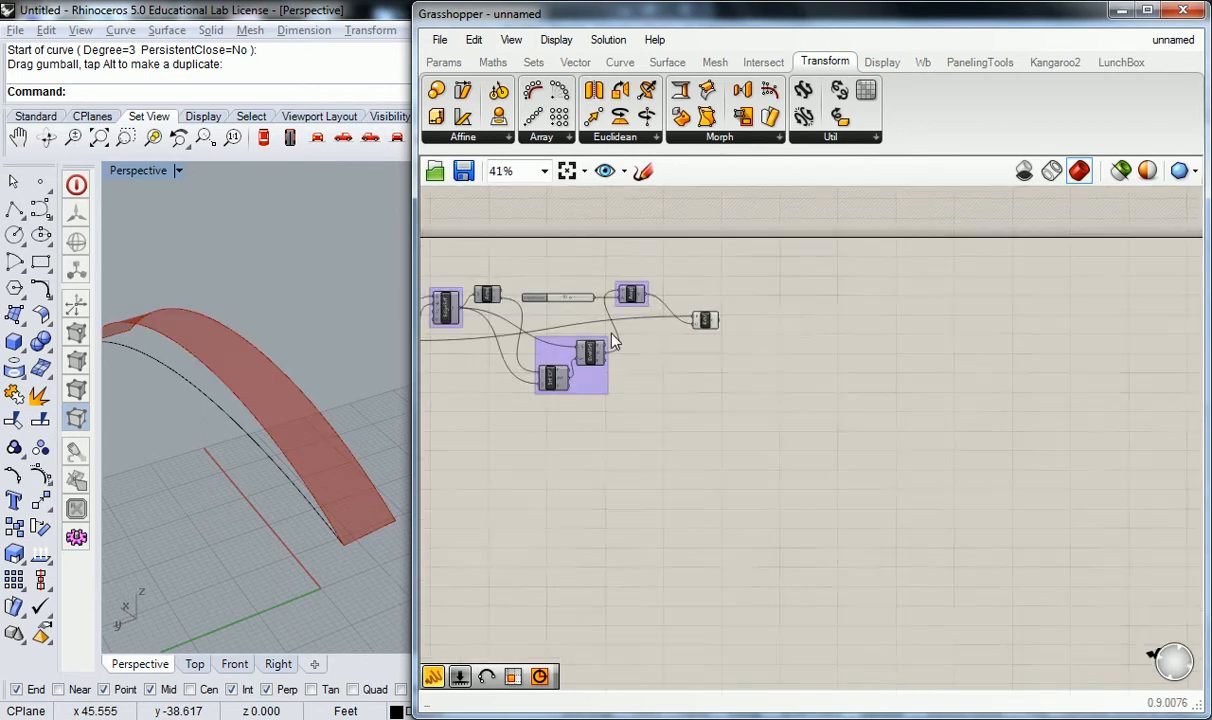
pyautogui.moveTo(621, 308); pyautogui.dragTo(761, 329, button='right')
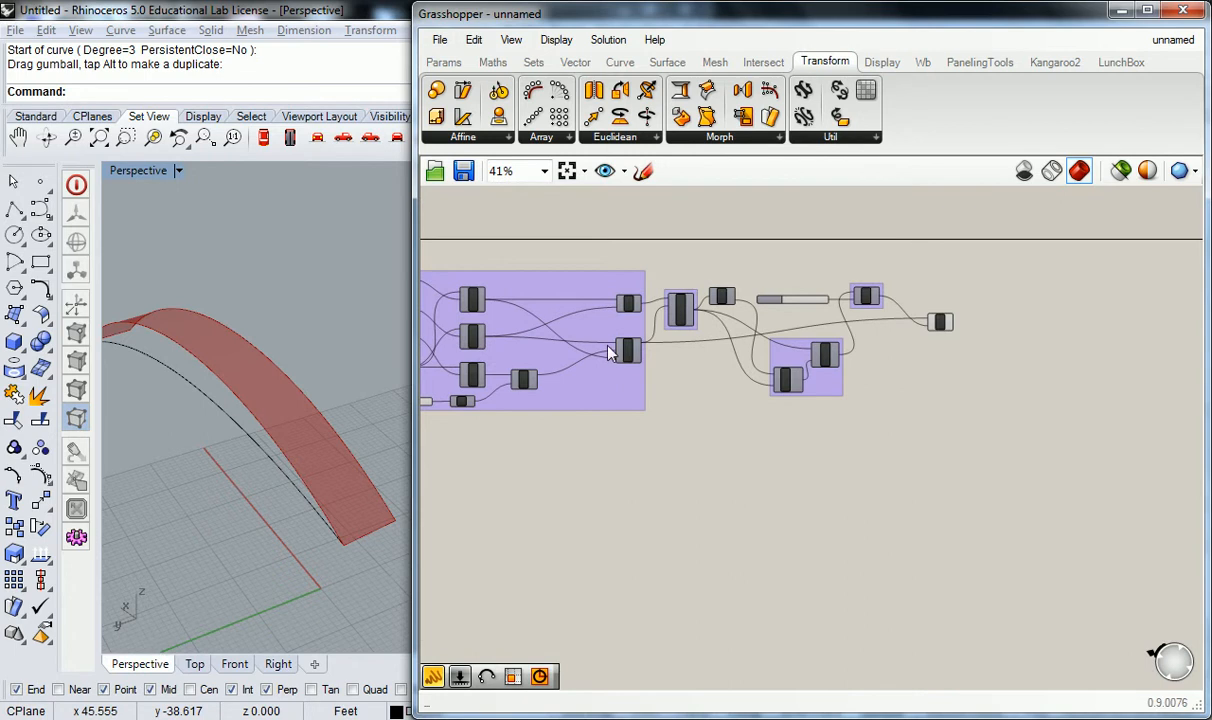
pyautogui.moveTo(908, 354); pyautogui.dragTo(682, 392, button='right')
pyautogui.scroll(3, 652, 367)
pyautogui.click(652, 367)
pyautogui.scroll(2, 652, 367)
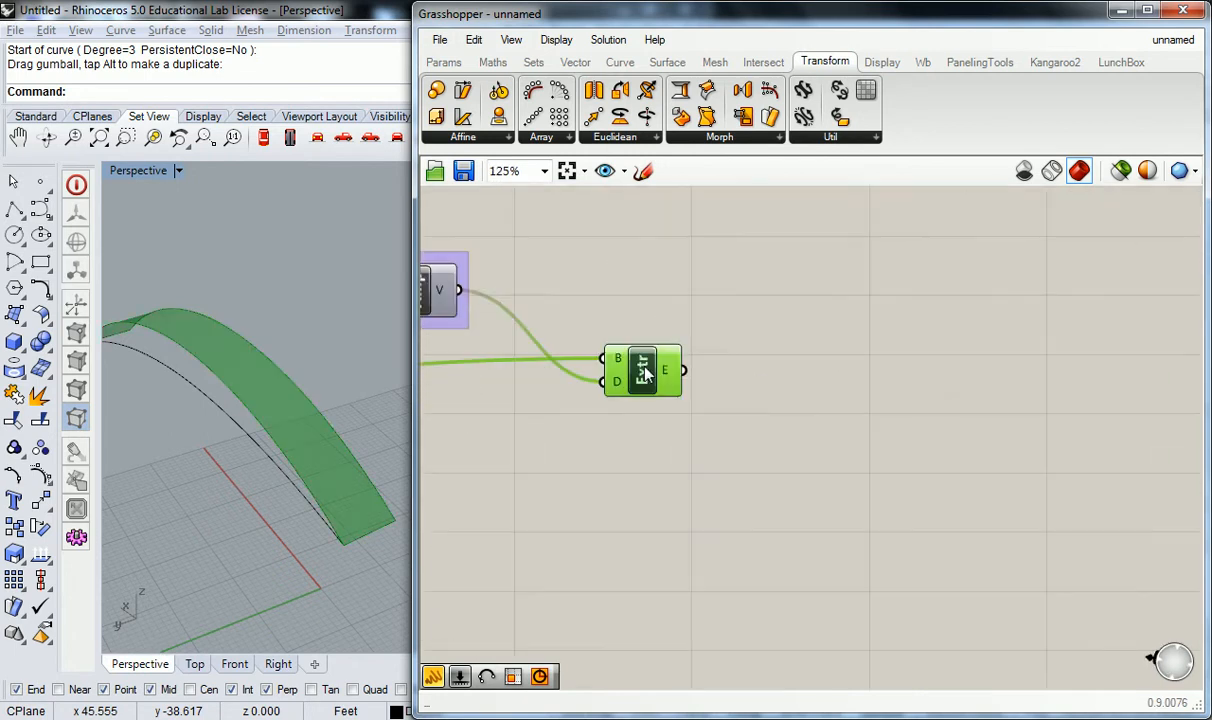
# - Add a Deconstruct Brep component after the Extrude component and connect the extrusion output E to its B input
pyautogui.moveTo(618, 390)
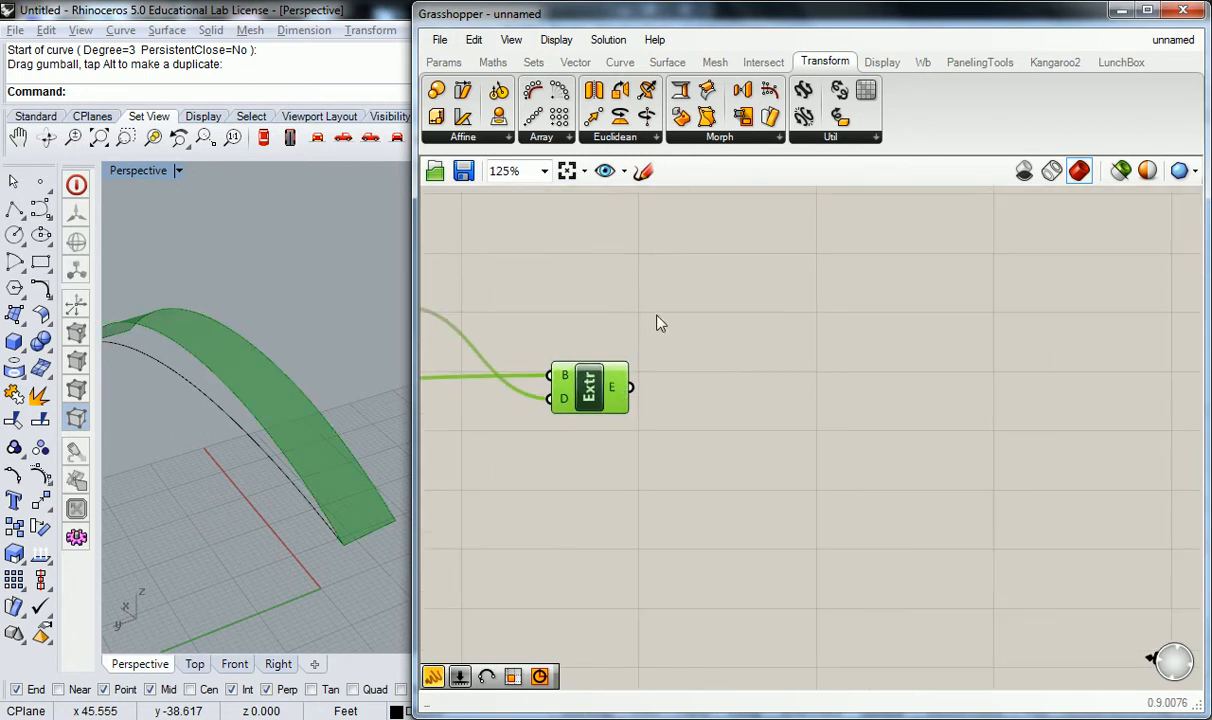
pyautogui.scroll(-1, 672, 304)
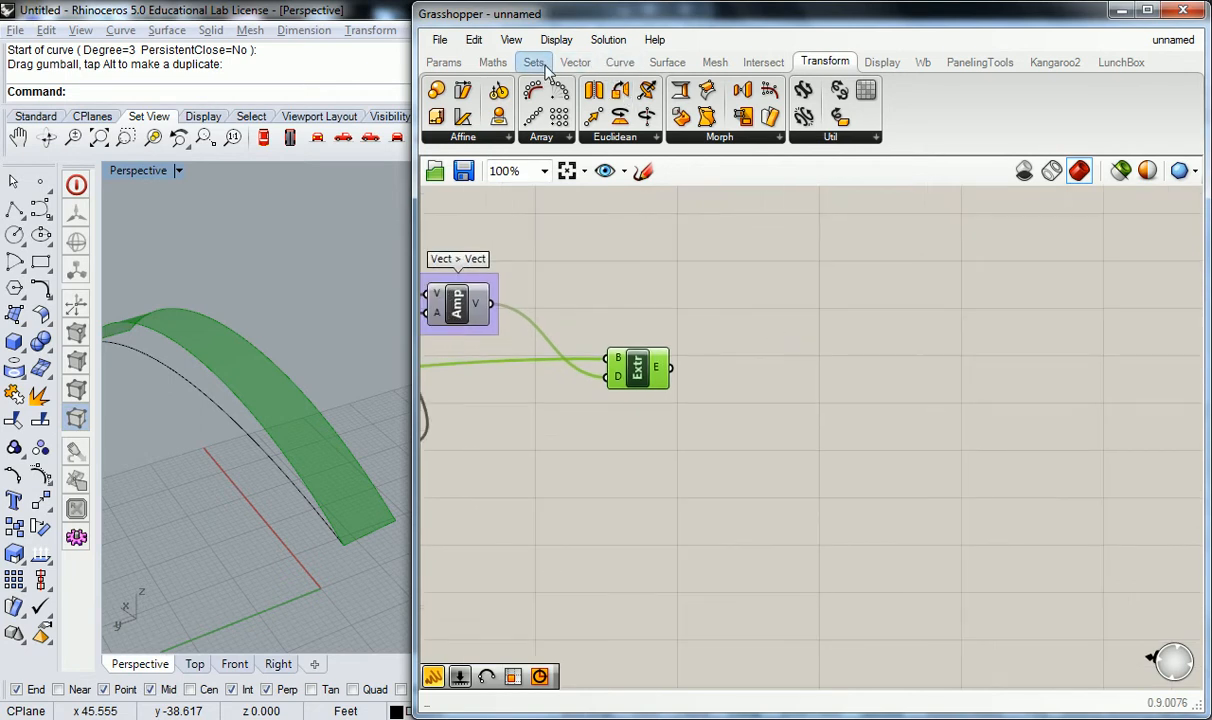
pyautogui.moveTo(659, 66)
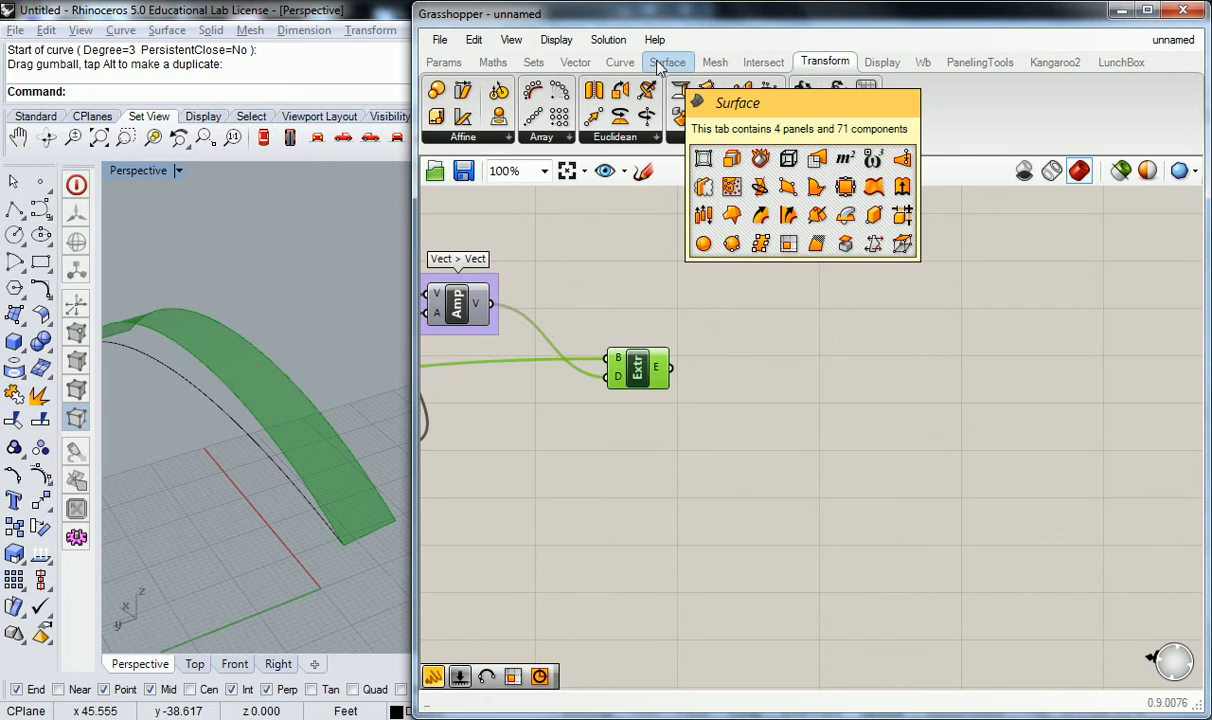
pyautogui.click(664, 62)
pyautogui.click(561, 138)
pyautogui.moveTo(582, 279); pyautogui.dragTo(758, 383)
pyautogui.moveTo(670, 368); pyautogui.dragTo(740, 372)
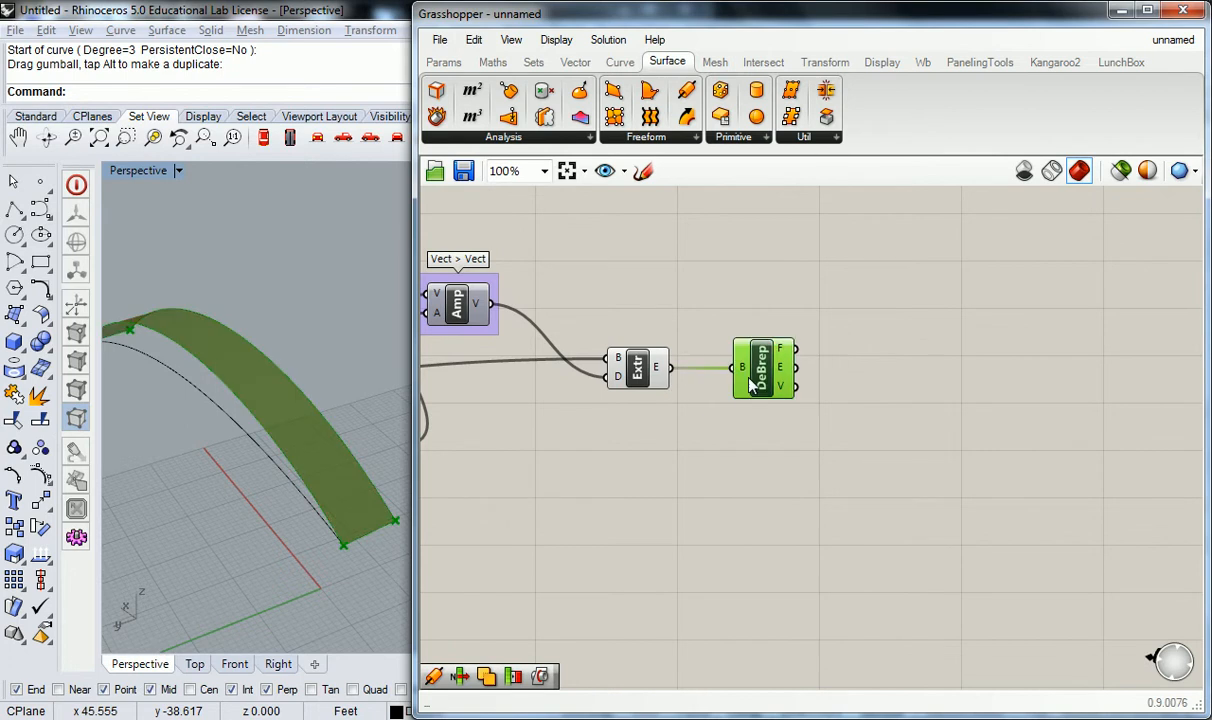
# - Turn off the preview of the Extrude component
pyautogui.click(700, 420)
pyautogui.rightClick(648, 369)
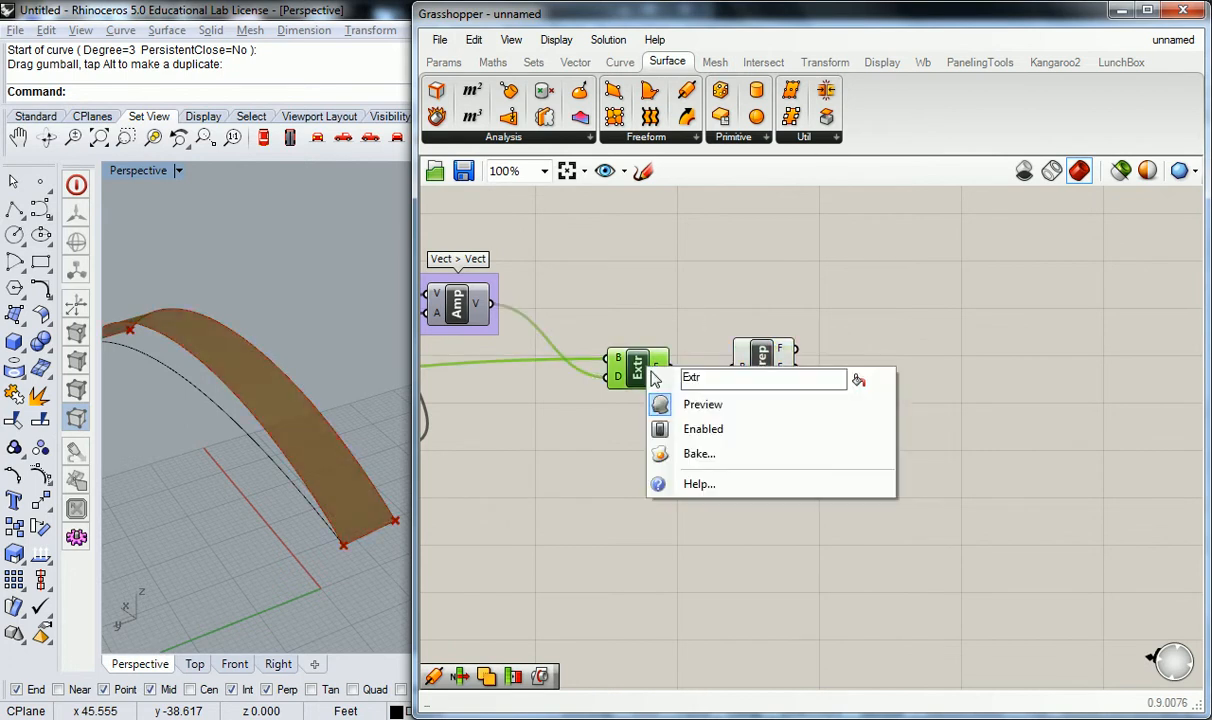
pyautogui.click(697, 405)
pyautogui.click(708, 302)
# - Examine the Deconstruct Brep component's face, edge and vertex outputs alongside the arch surface in the viewport
pyautogui.click(772, 382)
pyautogui.click(652, 338)
pyautogui.moveTo(333, 390); pyautogui.dragTo(335, 421, button='right')
pyautogui.scroll(-6, 336, 393)
pyautogui.click(800, 426)
pyautogui.scroll(3, 806, 389)
pyautogui.scroll(2, 810, 357)
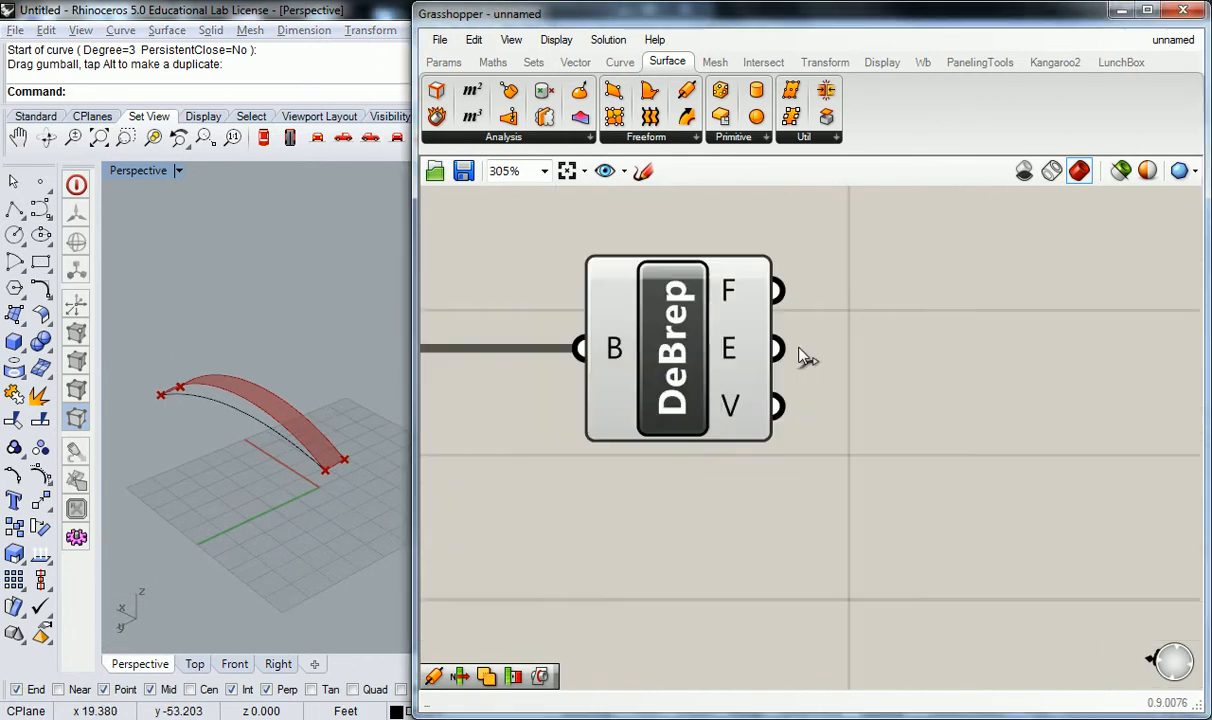
pyautogui.moveTo(735, 305)
pyautogui.scroll(-2, 787, 270)
pyautogui.moveTo(803, 262); pyautogui.dragTo(779, 284, button='right')
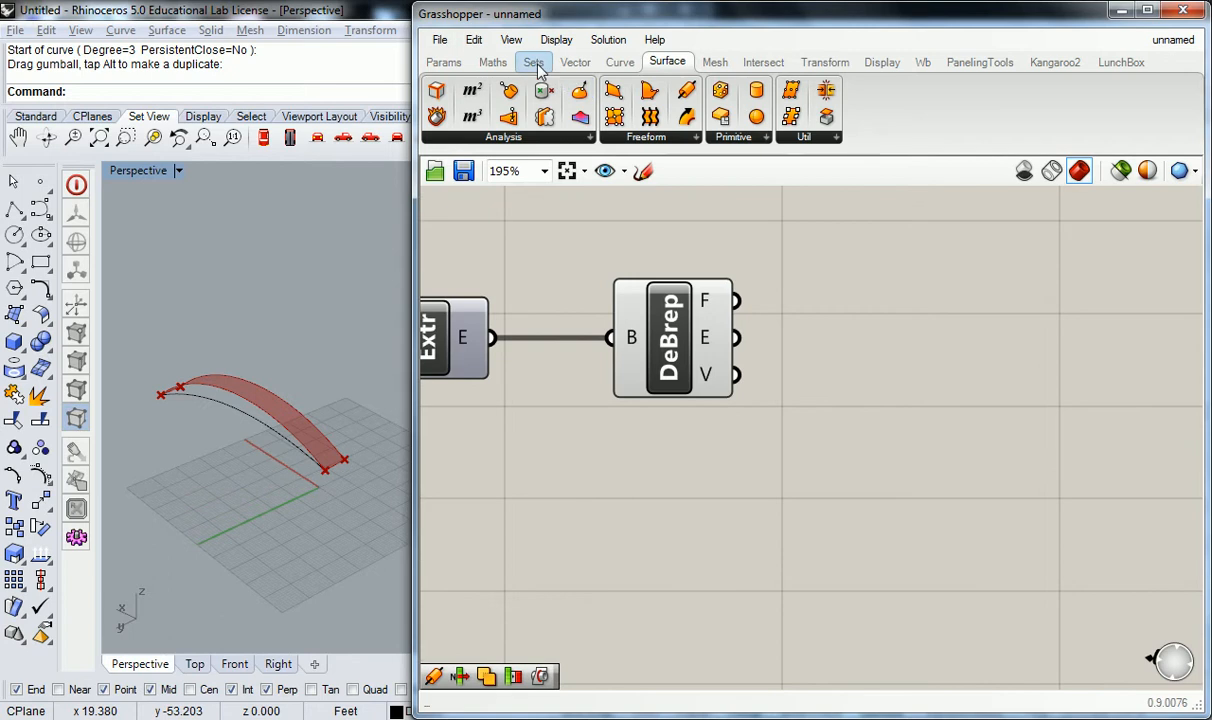
# - Add a List Item component beside Deconstruct Brep and connect the edges output E to its L input
pyautogui.moveTo(538, 68)
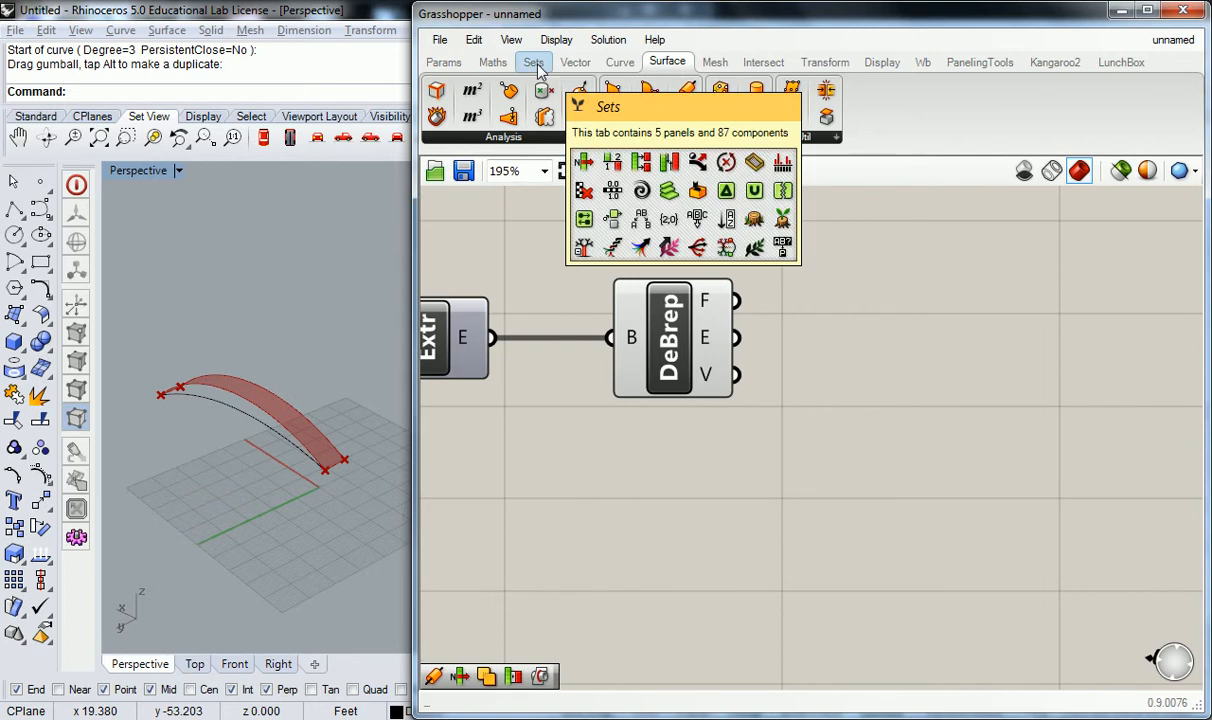
pyautogui.click(535, 64)
pyautogui.click(514, 137)
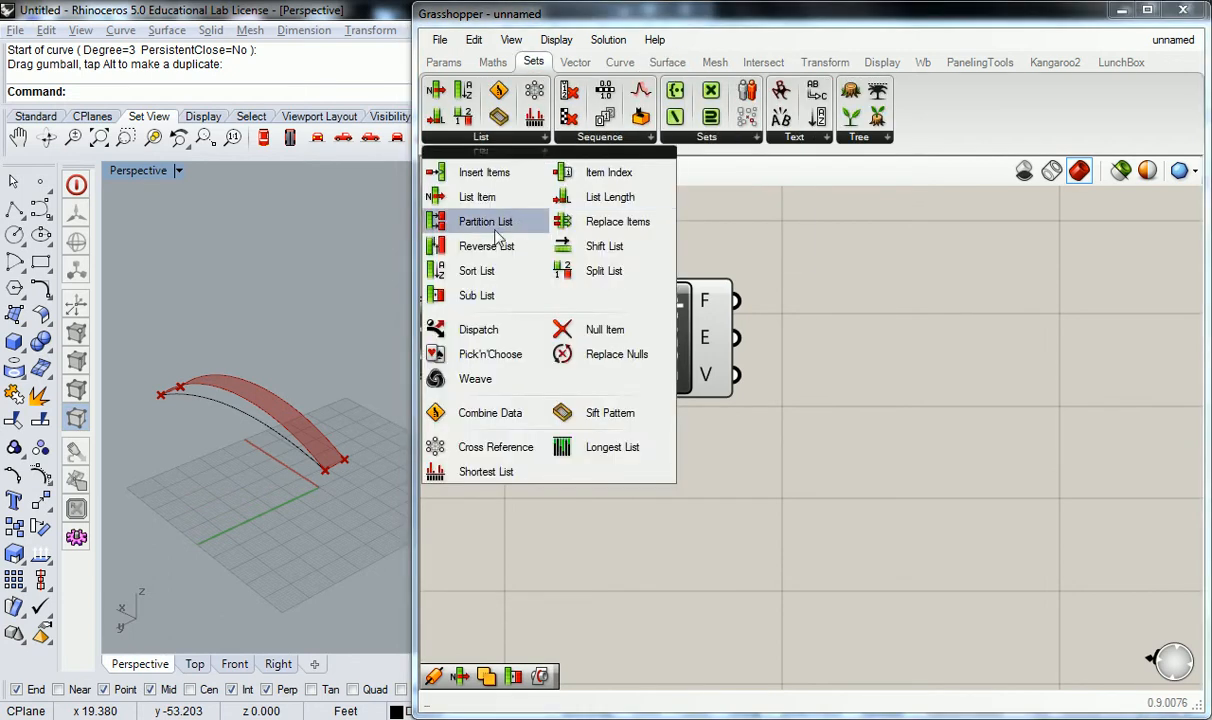
pyautogui.click(487, 197)
pyautogui.click(819, 294)
pyautogui.scroll(-3, 840, 420)
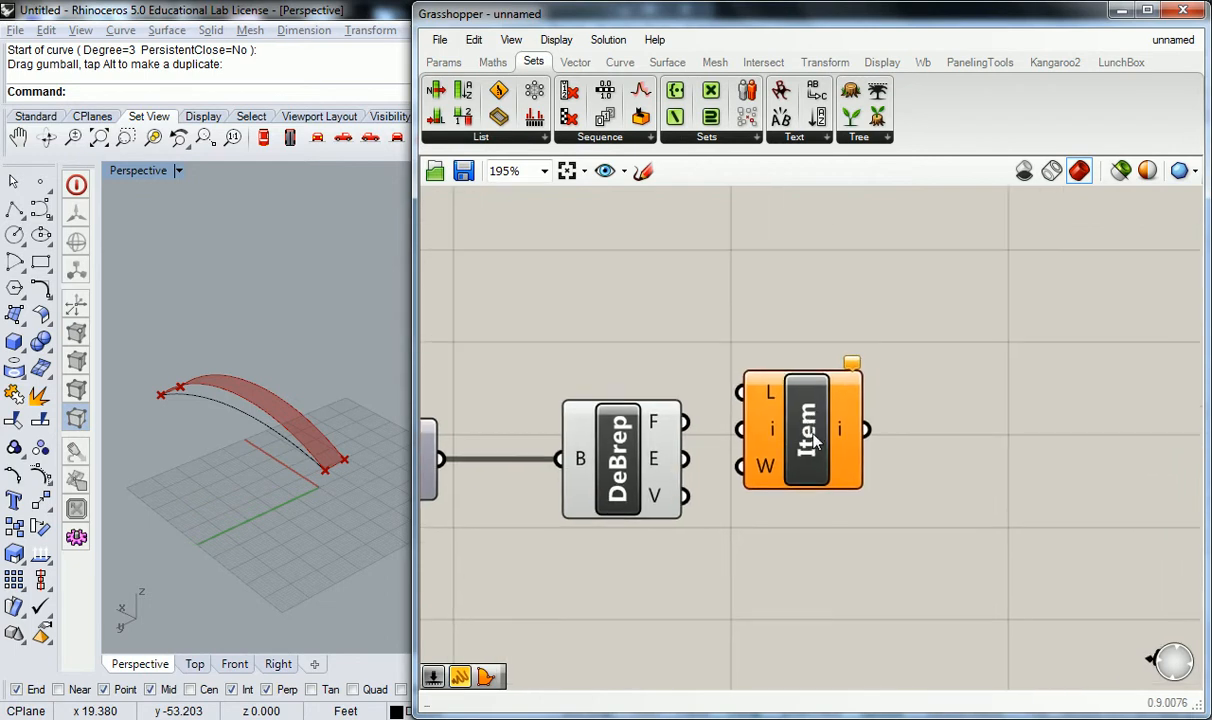
pyautogui.moveTo(845, 398); pyautogui.dragTo(890, 385)
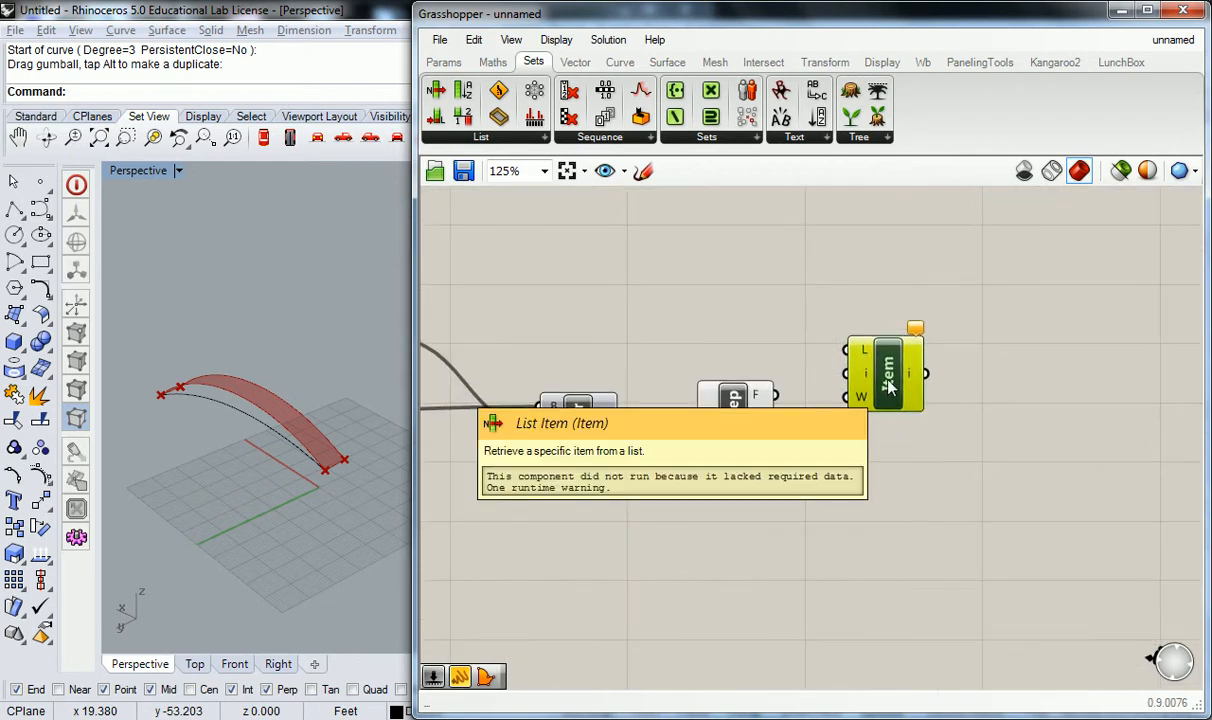
pyautogui.moveTo(875, 277); pyautogui.dragTo(847, 295, button='right')
pyautogui.moveTo(748, 441); pyautogui.dragTo(871, 419)
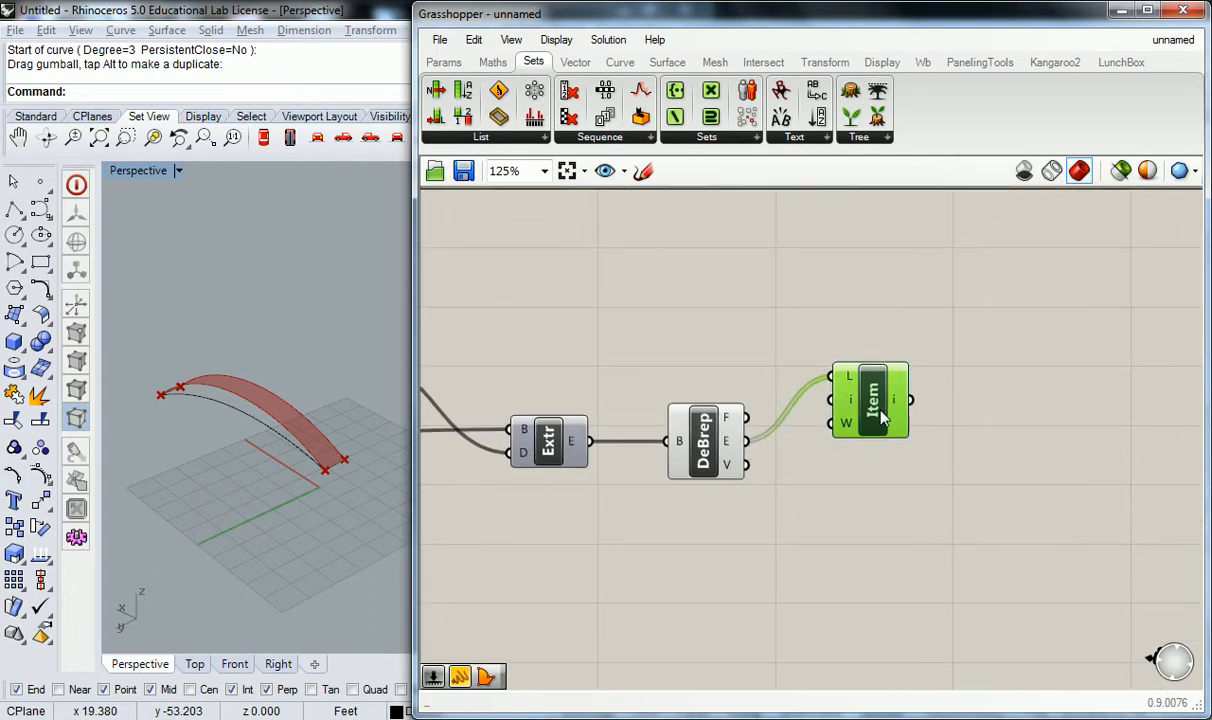
# - Add an integer slider ranging from 0 to 3 and connect it to the List Item component's i input
pyautogui.doubleClick(689, 311)
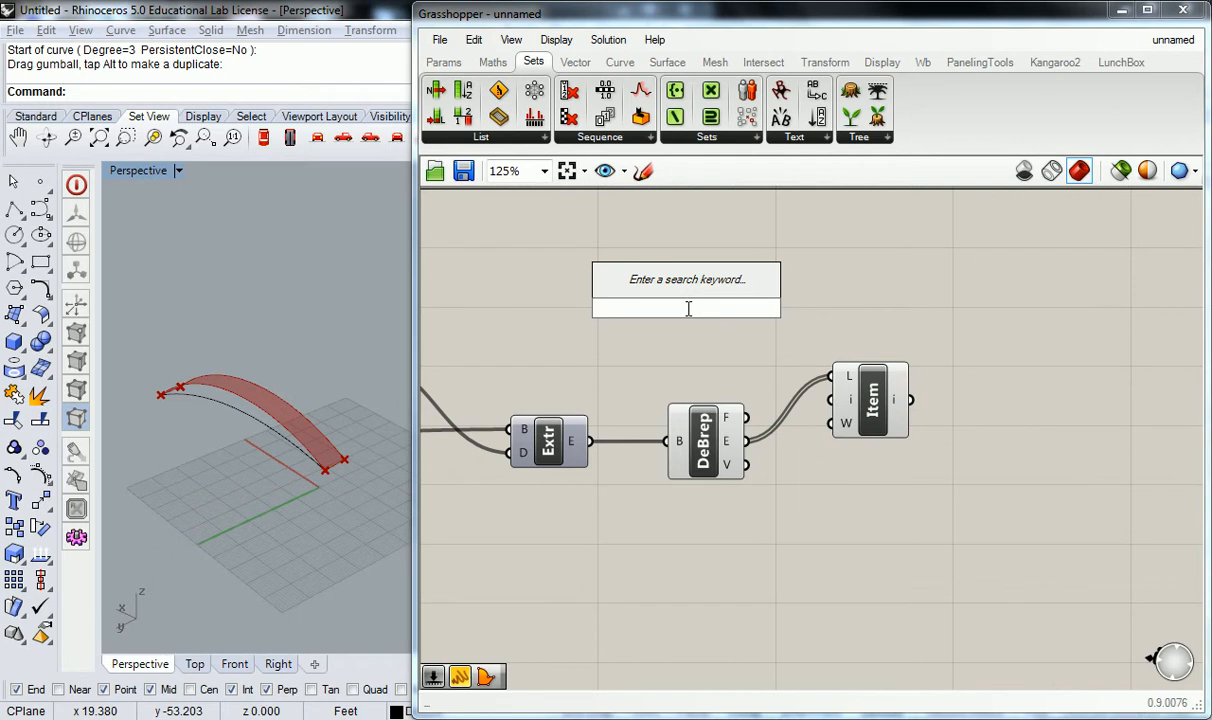
pyautogui.write('0.3')
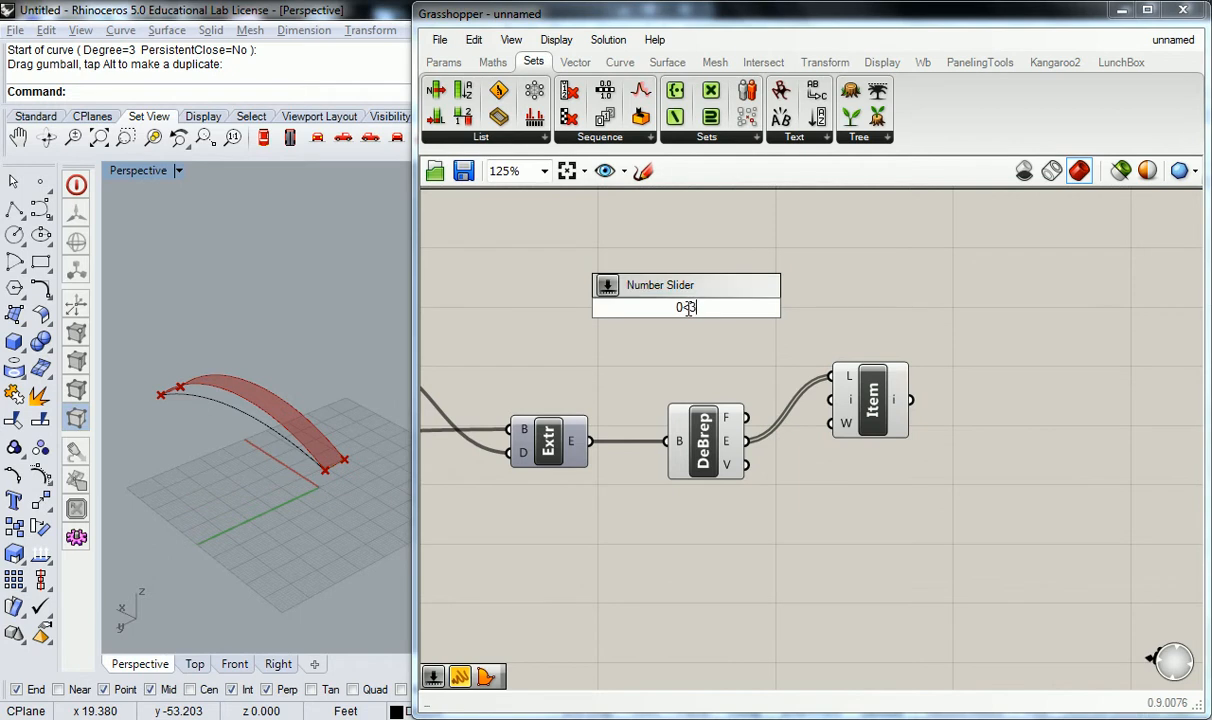
pyautogui.press('Return')
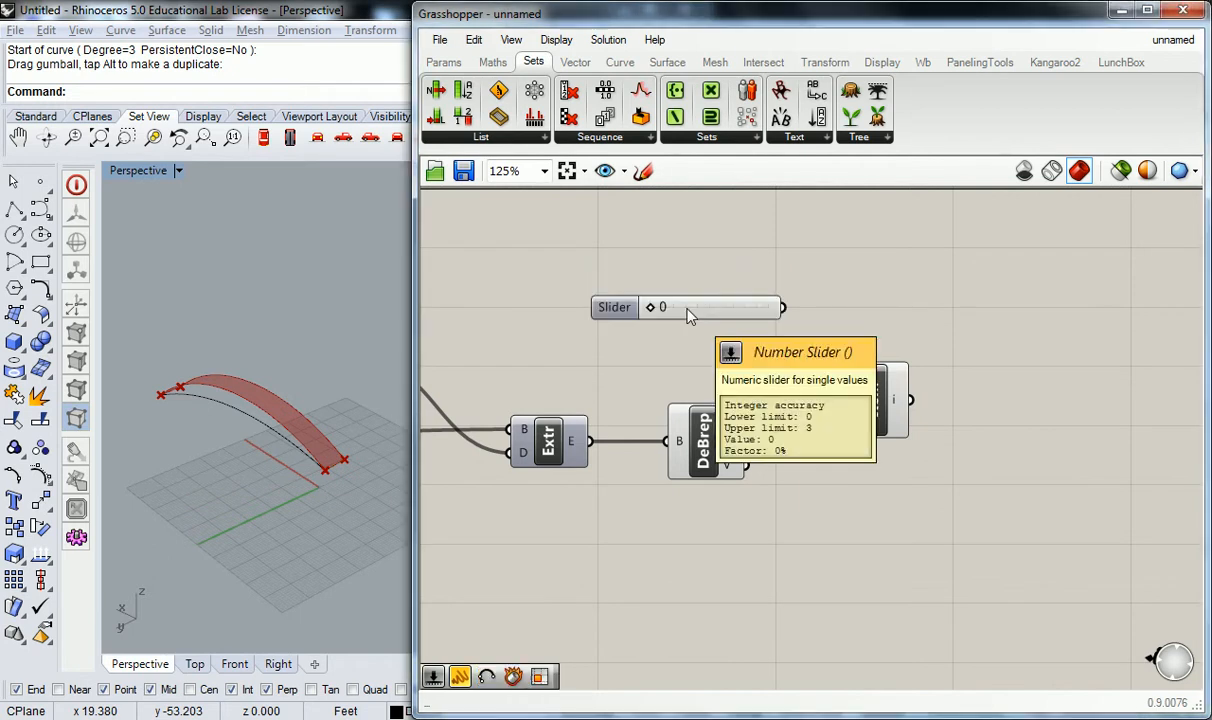
pyautogui.moveTo(730, 300); pyautogui.dragTo(662, 300, button='right')
pyautogui.moveTo(712, 313); pyautogui.dragTo(754, 405)
pyautogui.moveTo(784, 345); pyautogui.dragTo(818, 345, button='right')
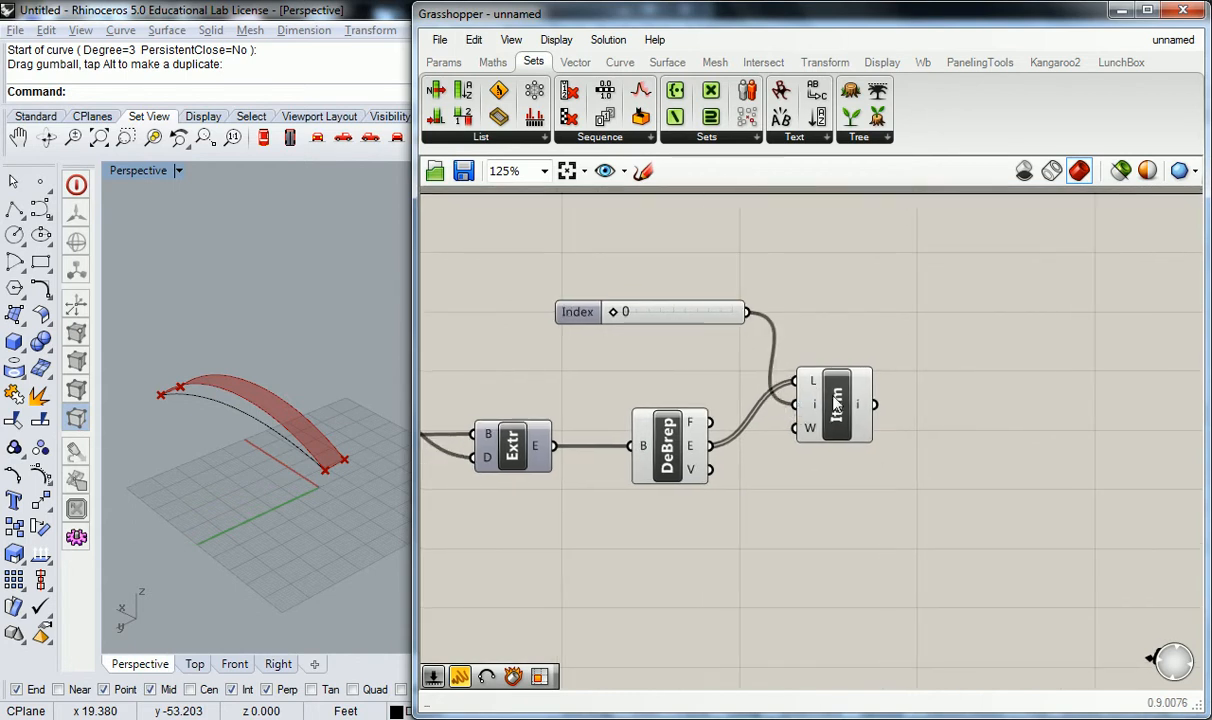
pyautogui.moveTo(832, 408); pyautogui.dragTo(846, 408)
# - Cycle the Index slider through the edges of the arch surface and set it to 1
pyautogui.moveTo(302, 487); pyautogui.dragTo(279, 424, button='right')
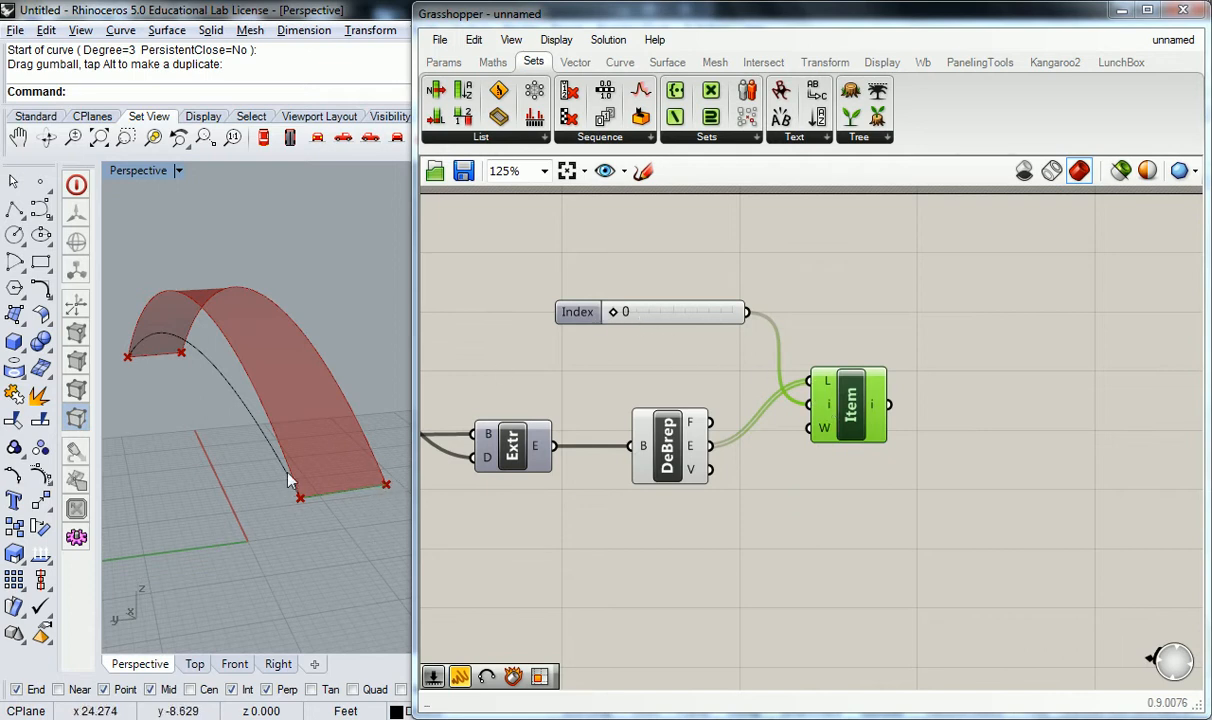
pyautogui.moveTo(615, 316); pyautogui.dragTo(724, 316)
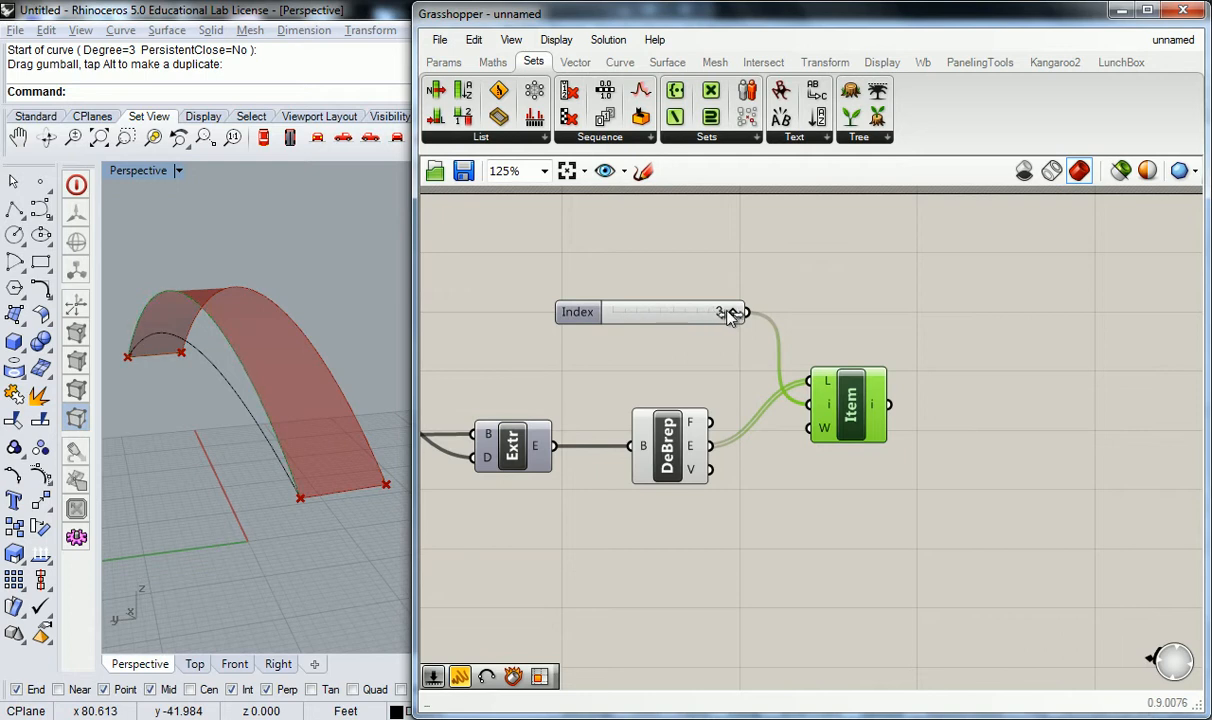
pyautogui.moveTo(686, 313); pyautogui.dragTo(657, 314)
# - Duplicate the Index slider below the original, set the copy to 3 and add its connection to List Item's i input
pyautogui.click(578, 316)
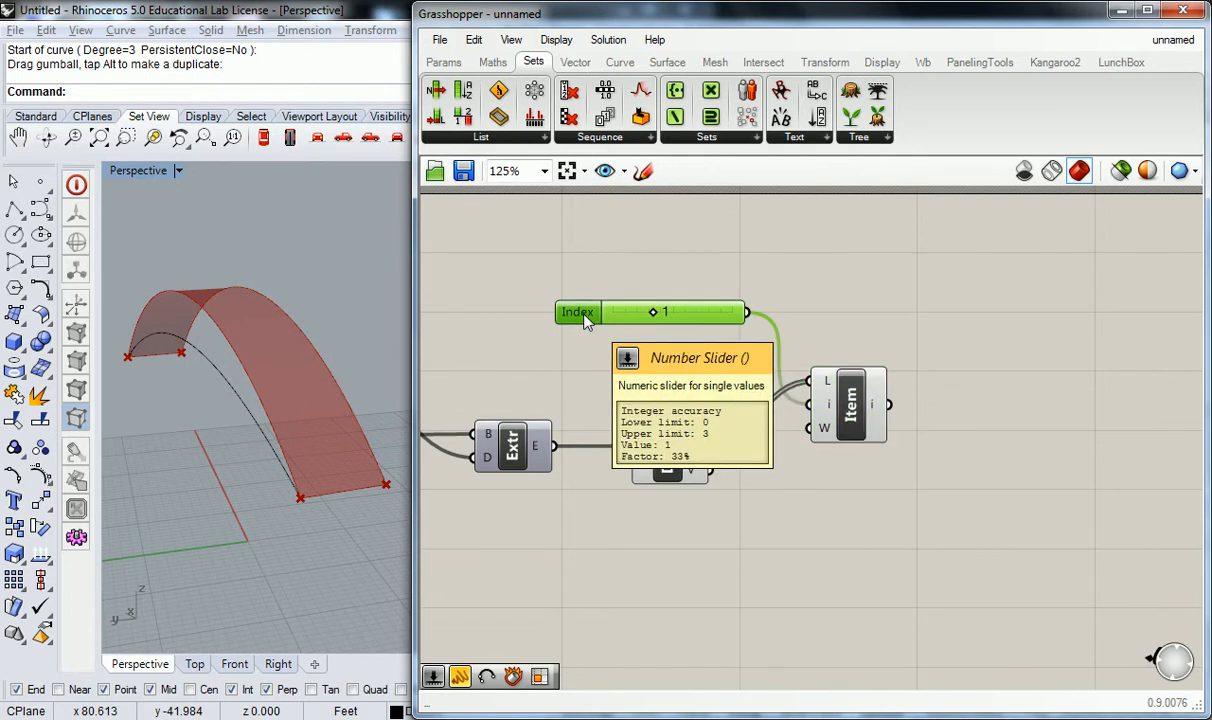
pyautogui.keyDown('alt'); pyautogui.moveTo(586, 318); pyautogui.dragTo(586, 360); pyautogui.keyUp('alt')
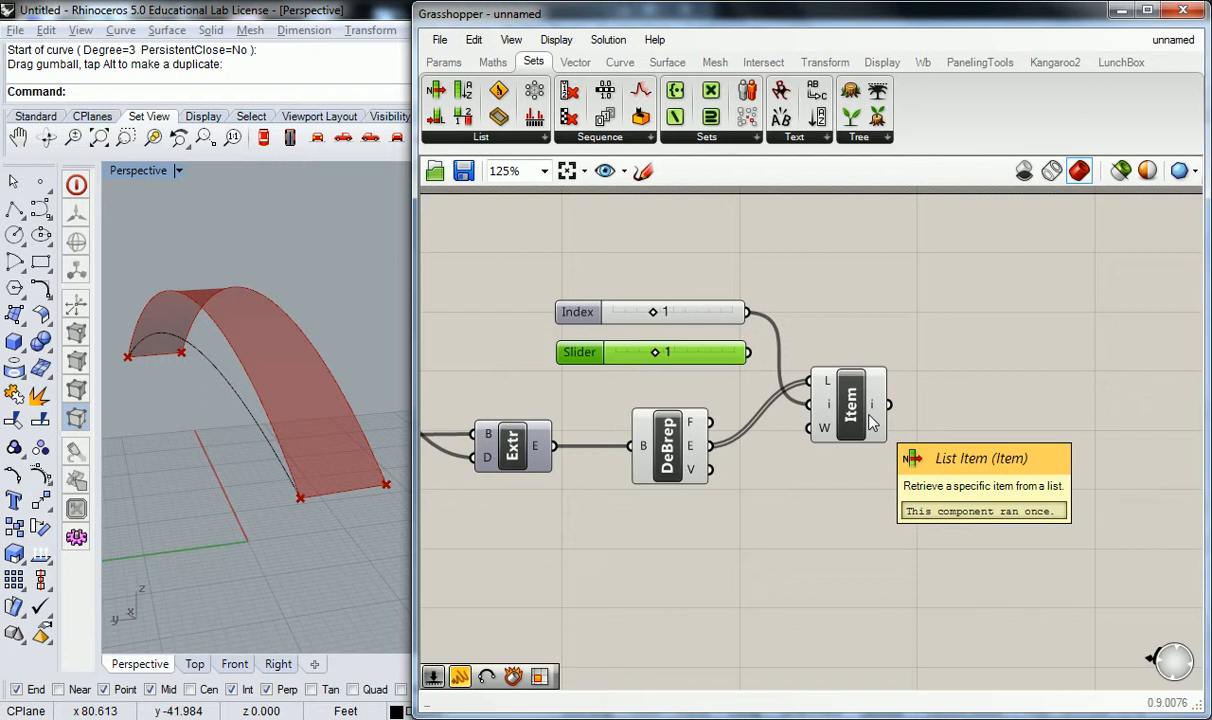
pyautogui.moveTo(654, 352); pyautogui.dragTo(808, 404)
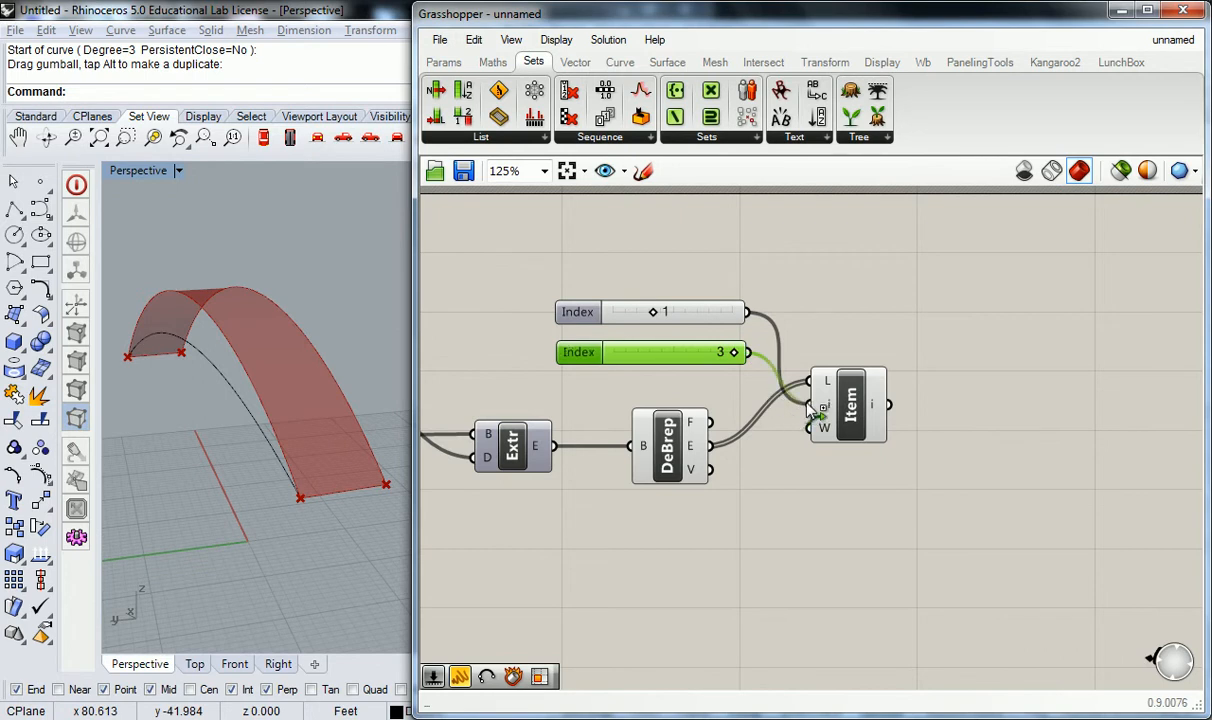
pyautogui.click(818, 328)
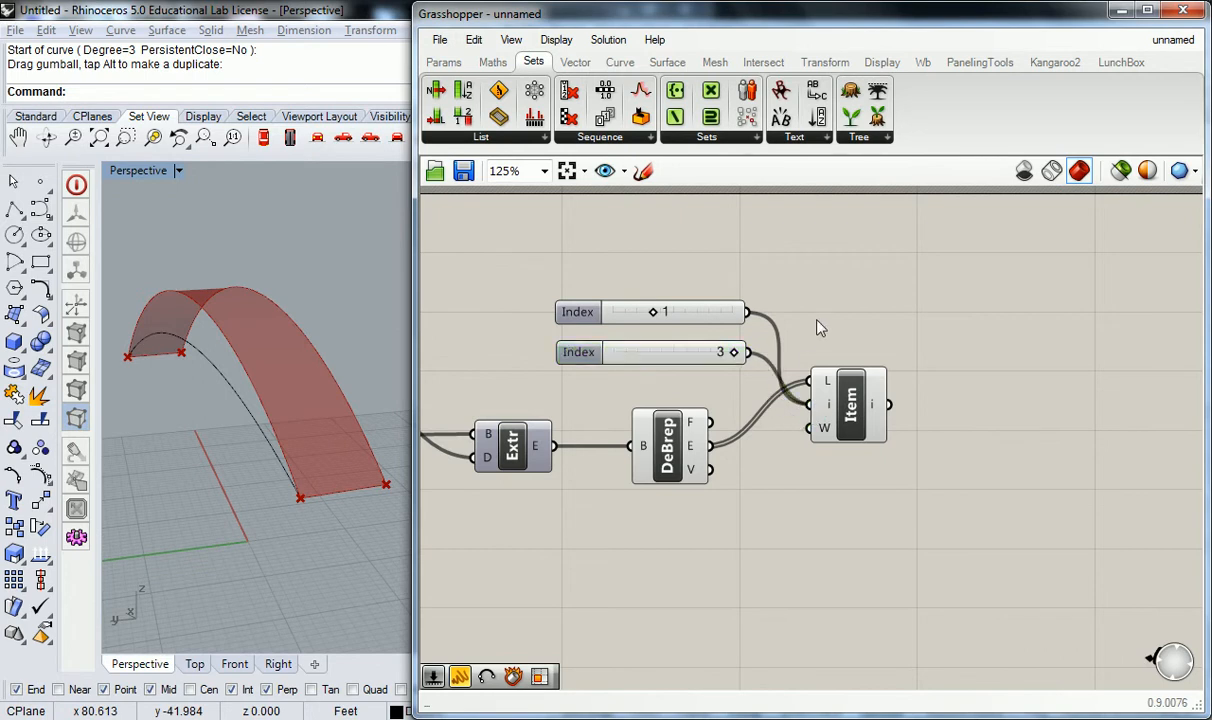
# - Move the List Item component farther from the sliders and check its selected arch edges in the viewport
pyautogui.click(845, 413)
pyautogui.moveTo(330, 346); pyautogui.dragTo(314, 354, button='right')
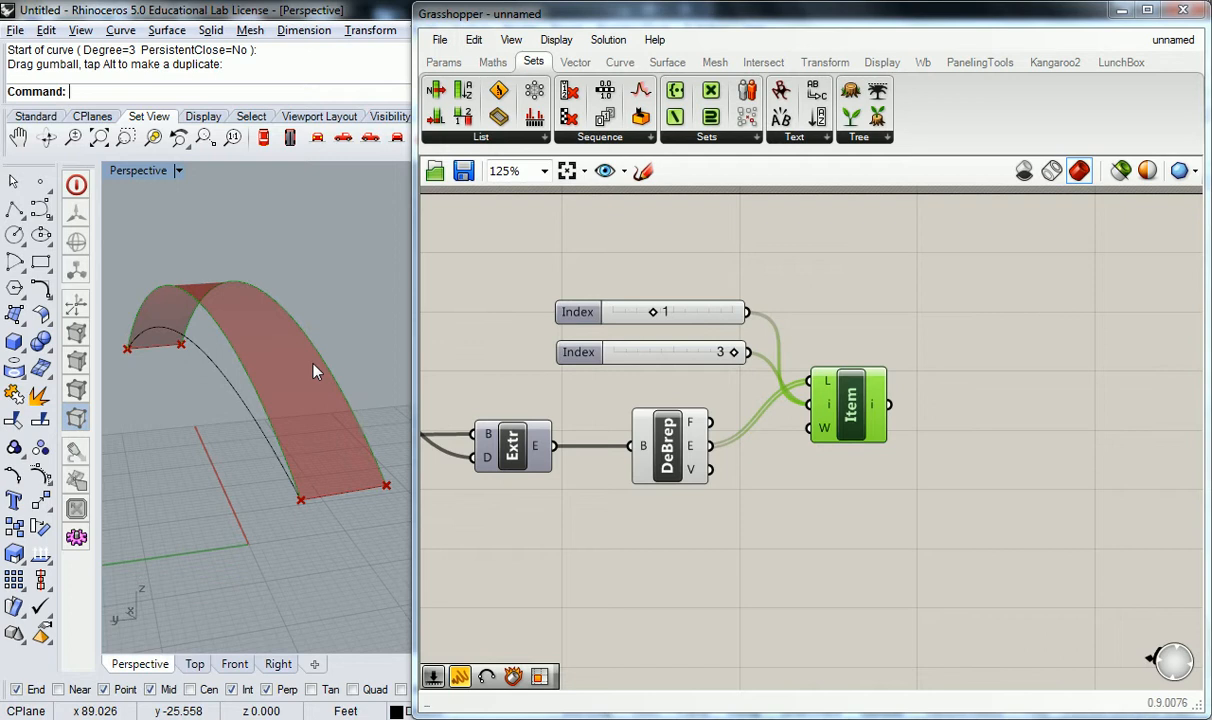
pyautogui.moveTo(861, 402); pyautogui.dragTo(897, 402)
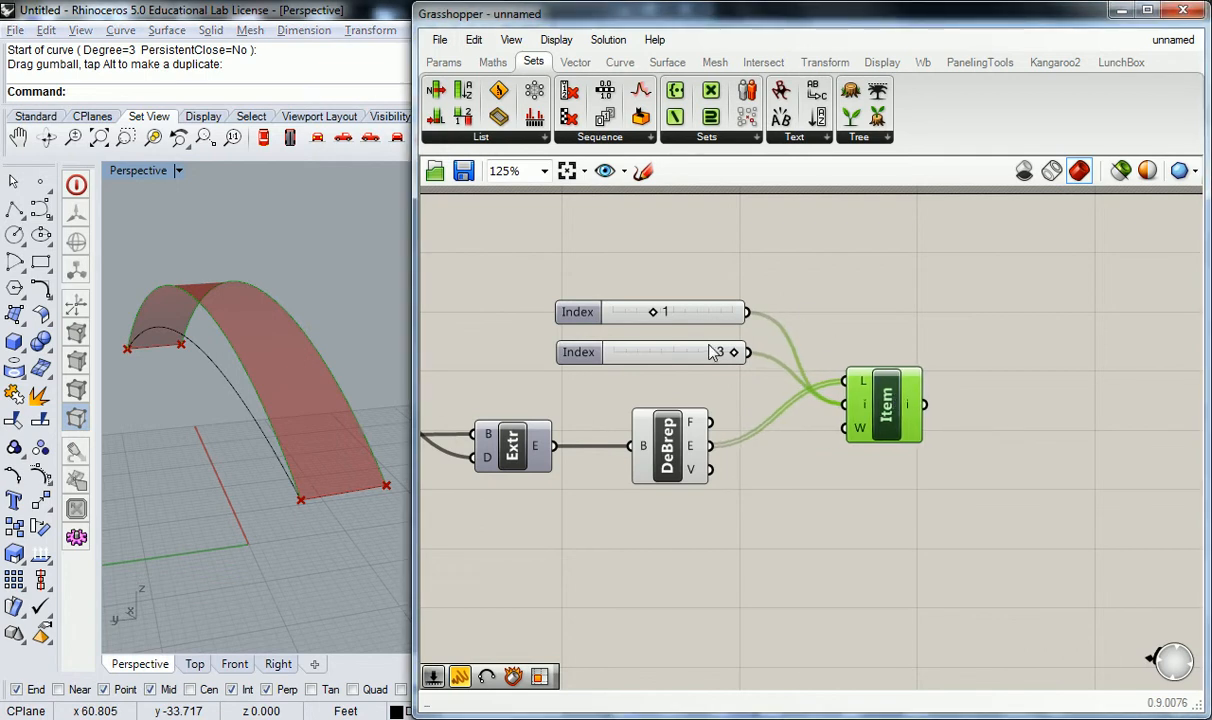
pyautogui.click(849, 334)
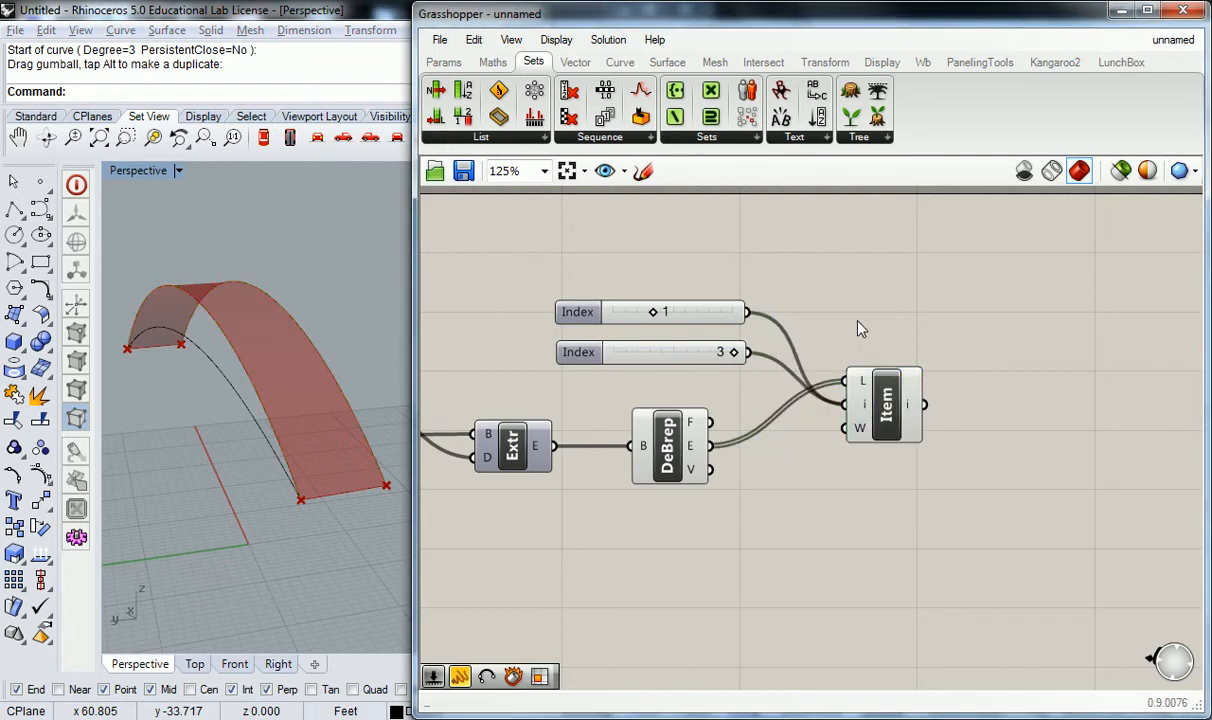
pyautogui.moveTo(849, 334); pyautogui.dragTo(834, 344, button='right')
pyautogui.click(873, 424)
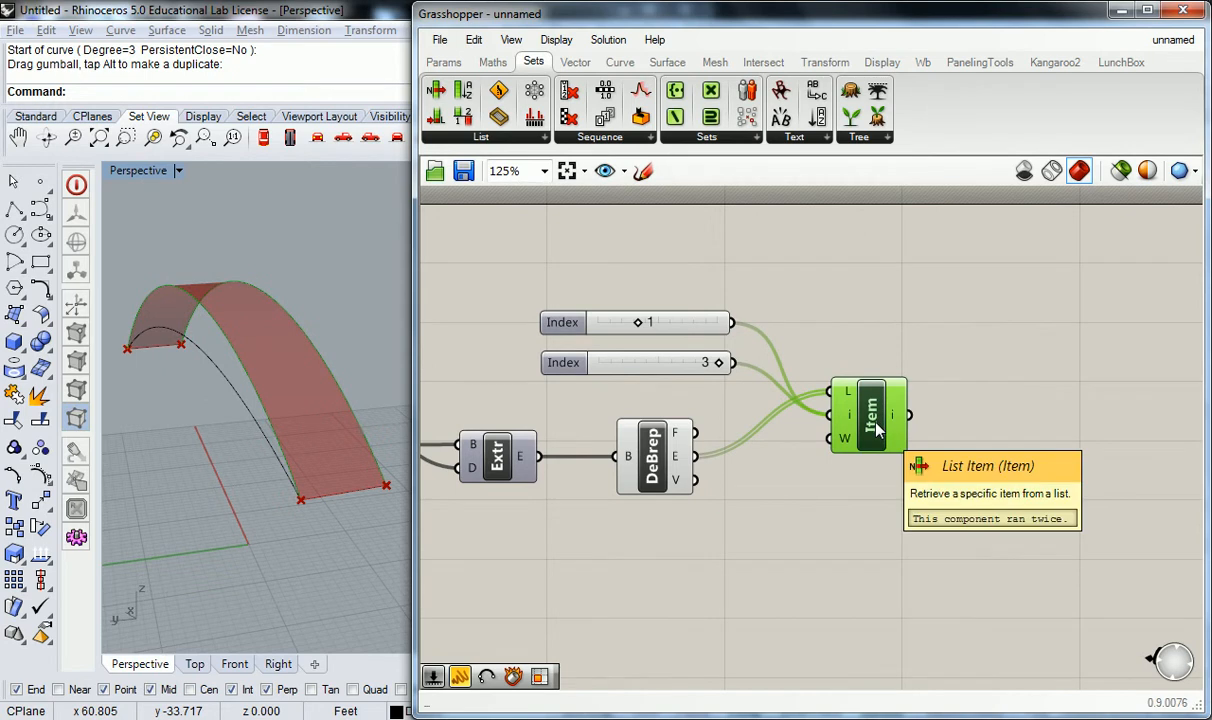
pyautogui.moveTo(806, 304); pyautogui.dragTo(794, 314, button='right')
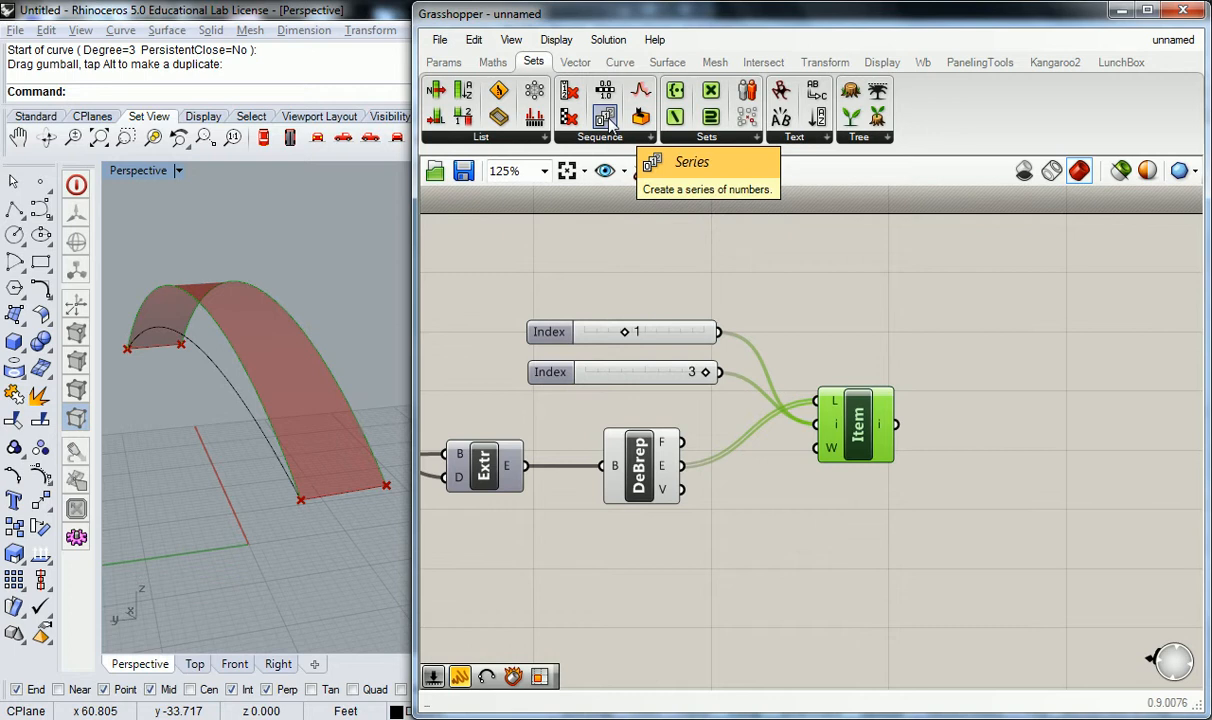
# - Add an Offset curve component from the curve utilities beside the List Item component
pyautogui.click(795, 287)
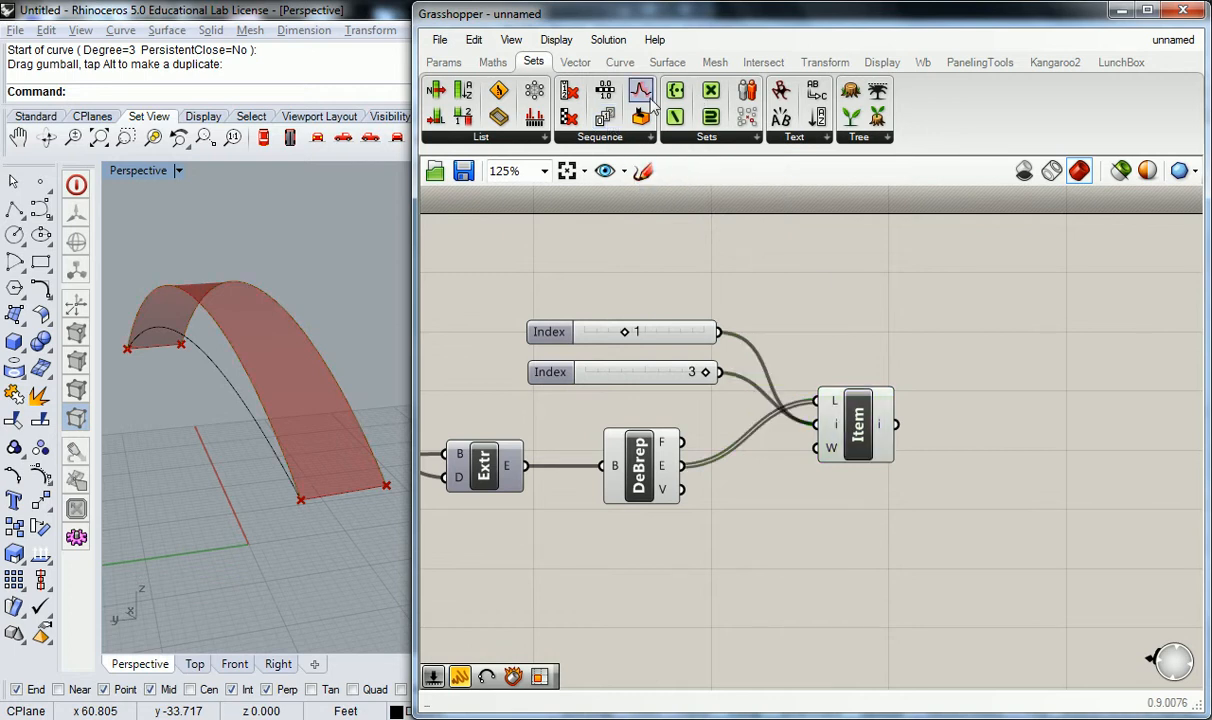
pyautogui.click(620, 62)
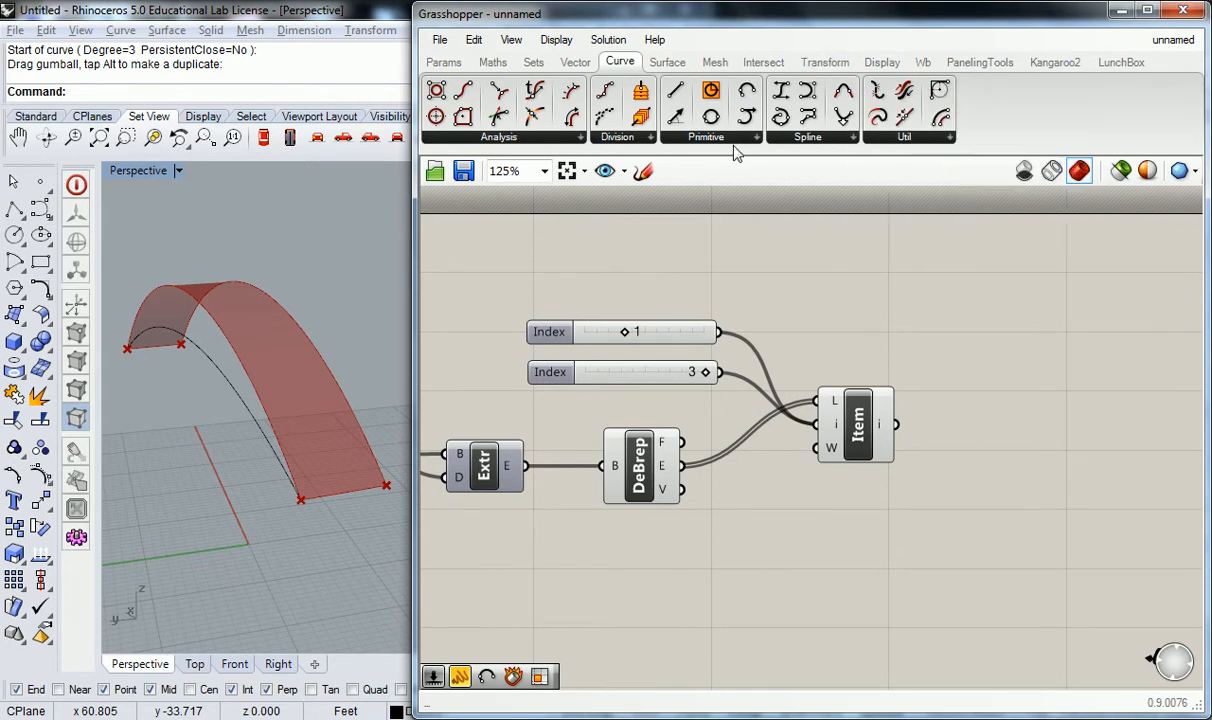
pyautogui.click(905, 138)
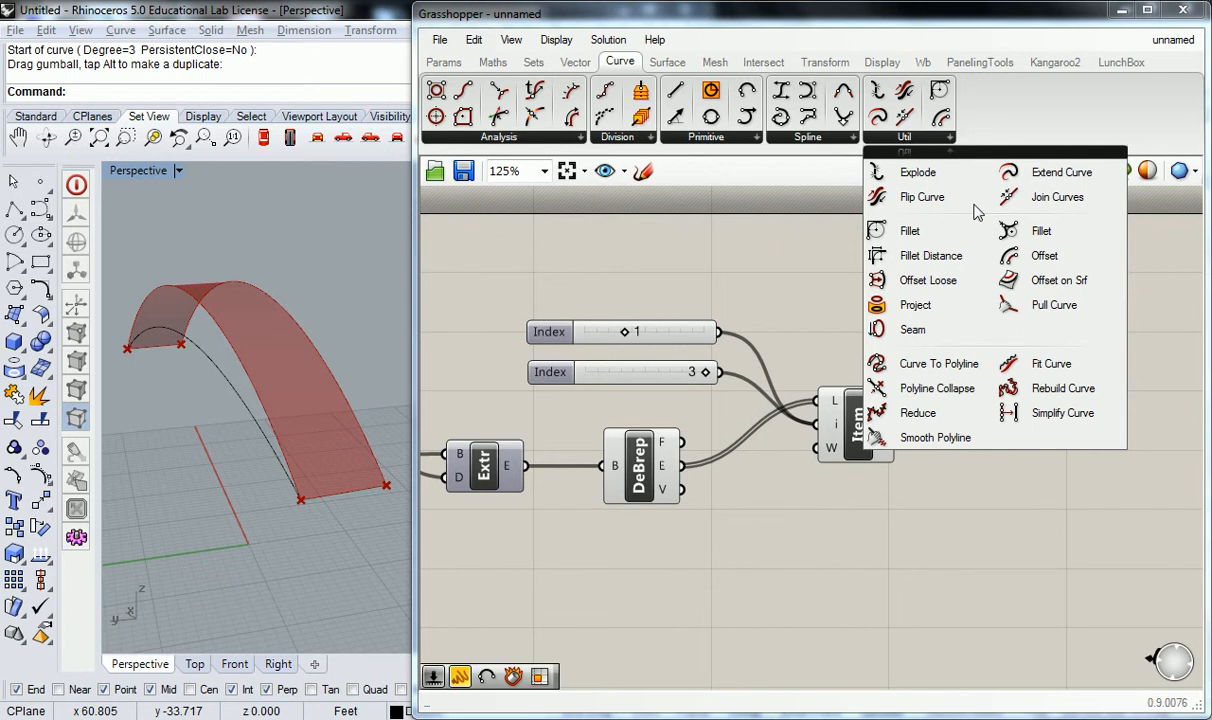
pyautogui.moveTo(1025, 258); pyautogui.dragTo(994, 347)
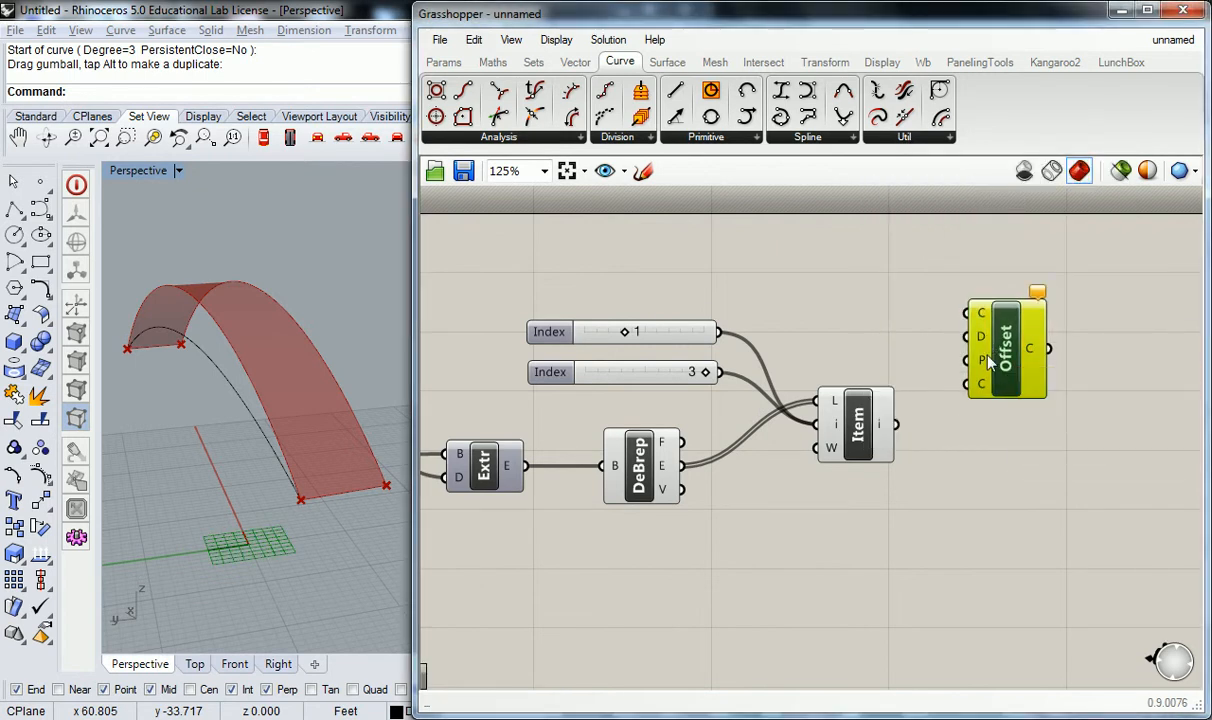
pyautogui.moveTo(984, 390)
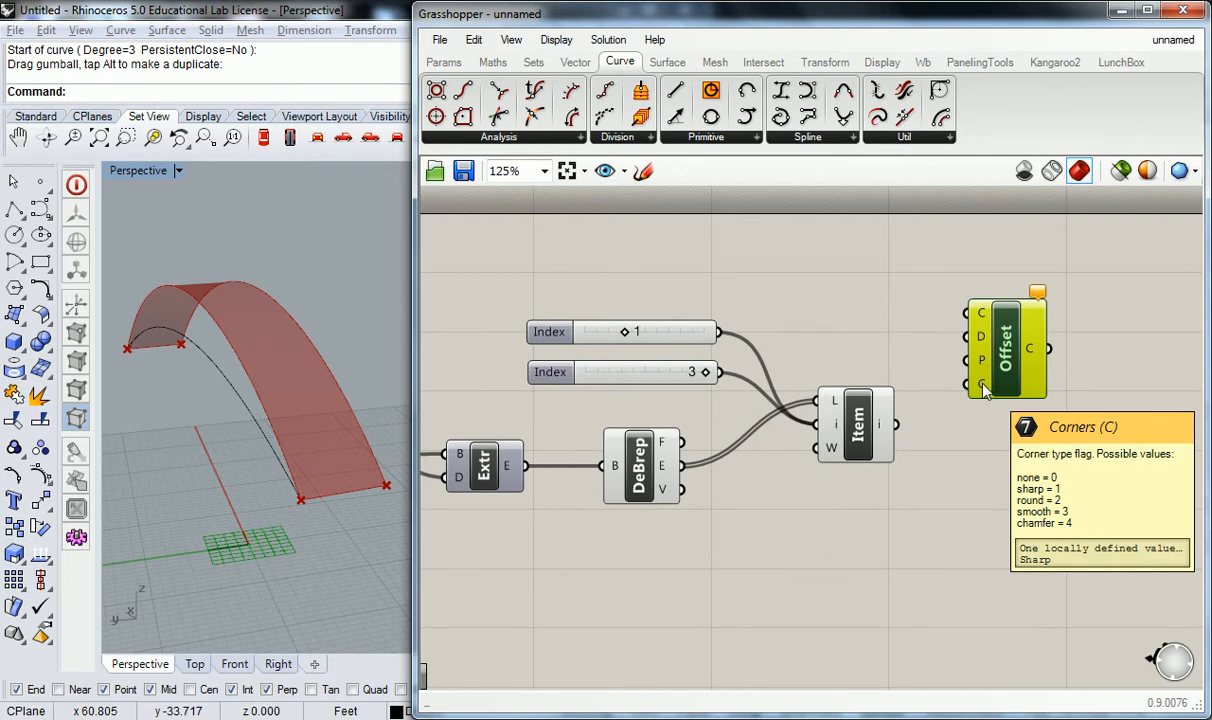
pyautogui.click(903, 343)
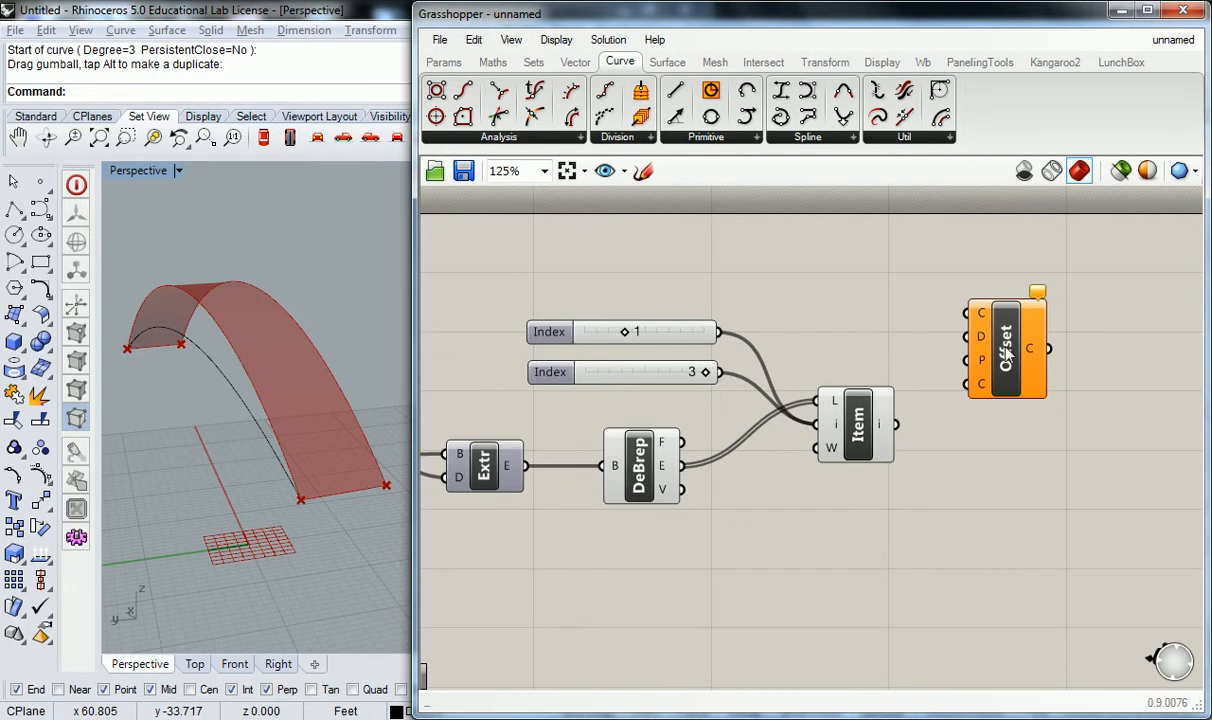
# - Connect the P output of Evaluate Surface to the Offset component's plane input P
pyautogui.moveTo(1007, 354)
pyautogui.moveTo(982, 325)
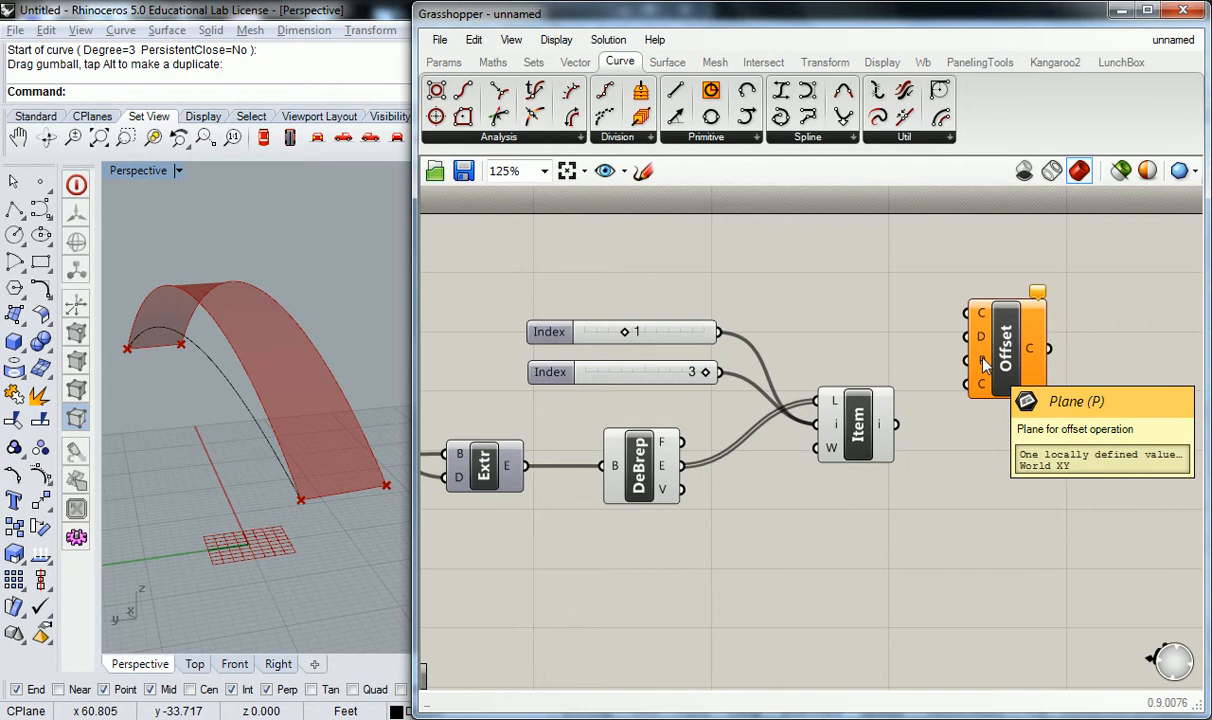
pyautogui.moveTo(982, 389)
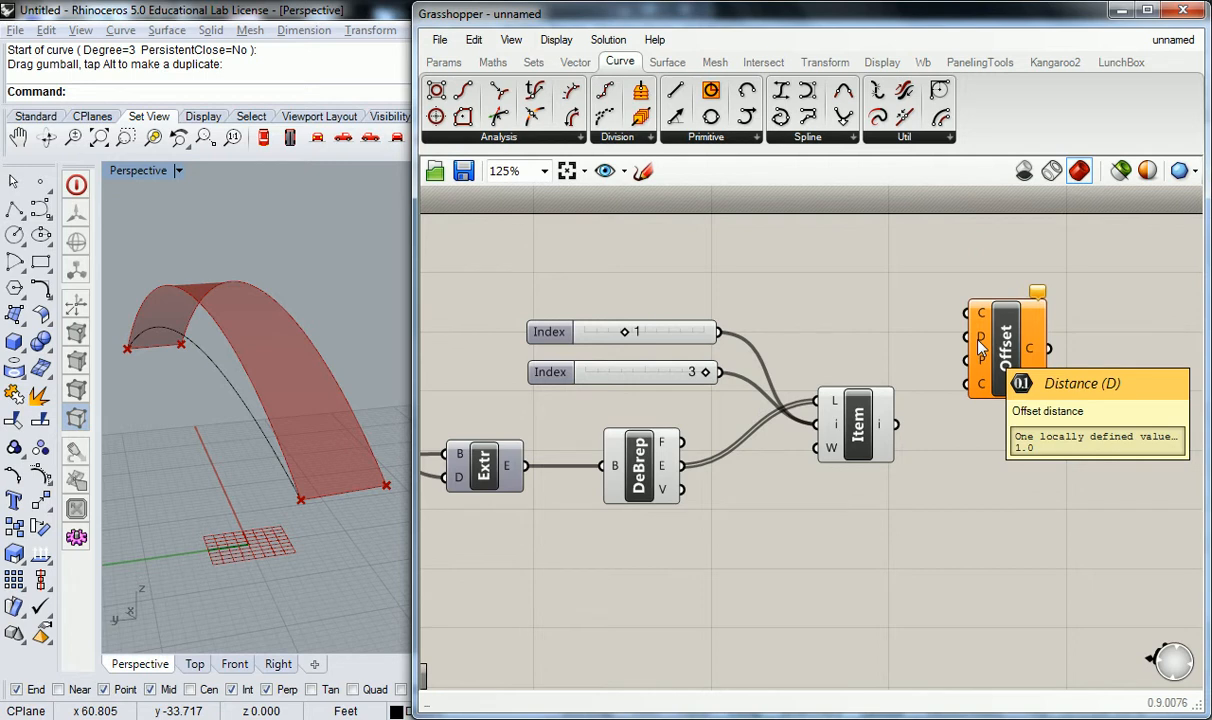
pyautogui.scroll(-1, 870, 328)
pyautogui.moveTo(866, 332); pyautogui.dragTo(947, 334, button='right')
pyautogui.moveTo(836, 317)
pyautogui.mouseDown(button='right')
pyautogui.moveTo(977, 318)
pyautogui.moveTo(856, 327)
pyautogui.mouseUp(button='right')
pyautogui.scroll(-1, 977, 318)
pyautogui.moveTo(574, 453); pyautogui.dragTo(676, 439, button='right')
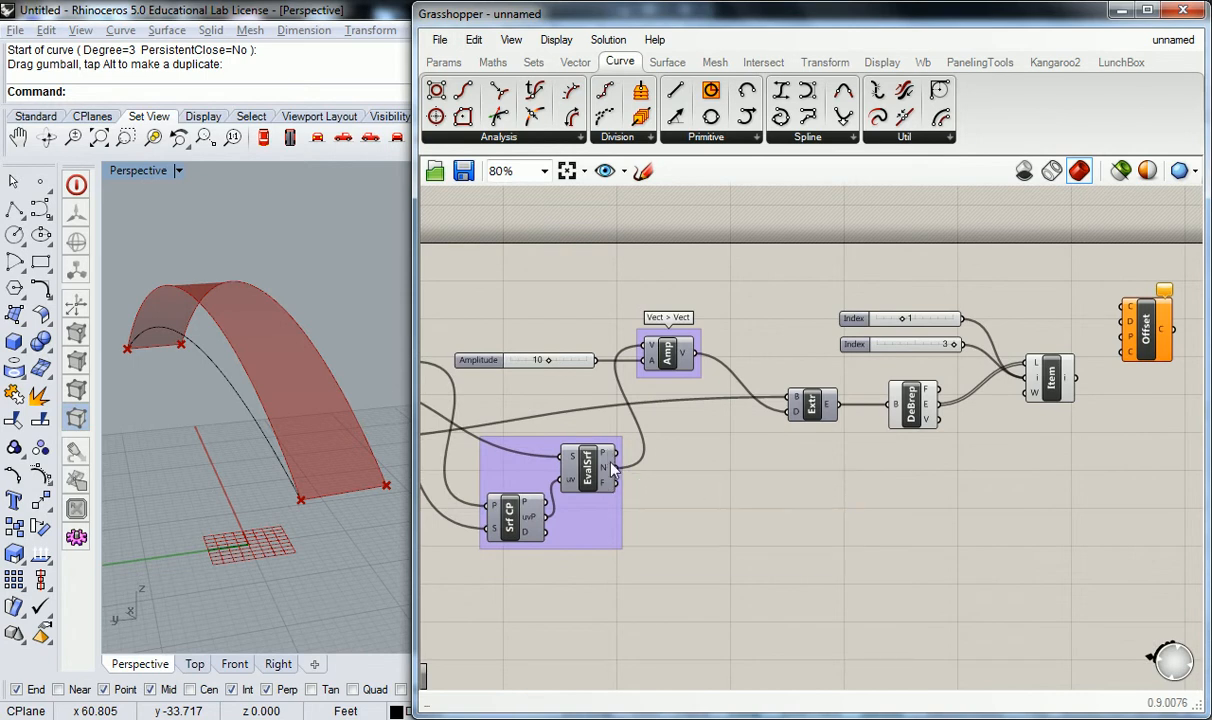
pyautogui.moveTo(609, 457)
pyautogui.scroll(-1, 609, 457)
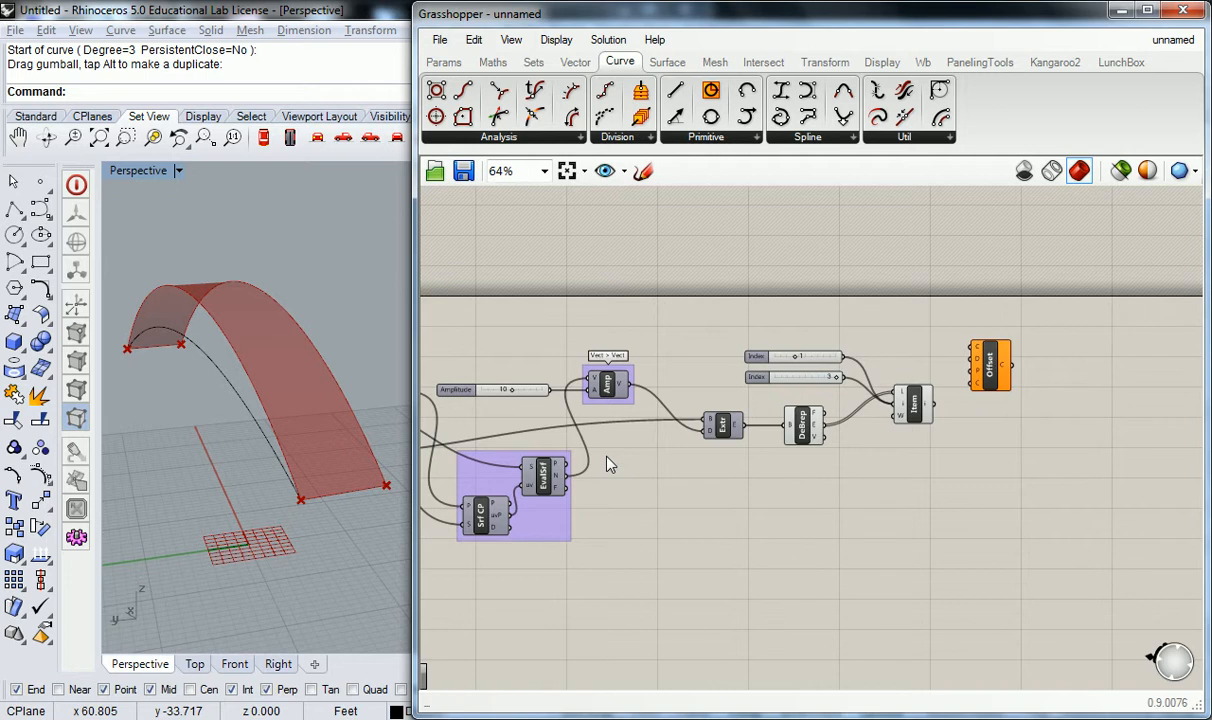
pyautogui.moveTo(566, 462); pyautogui.dragTo(968, 371)
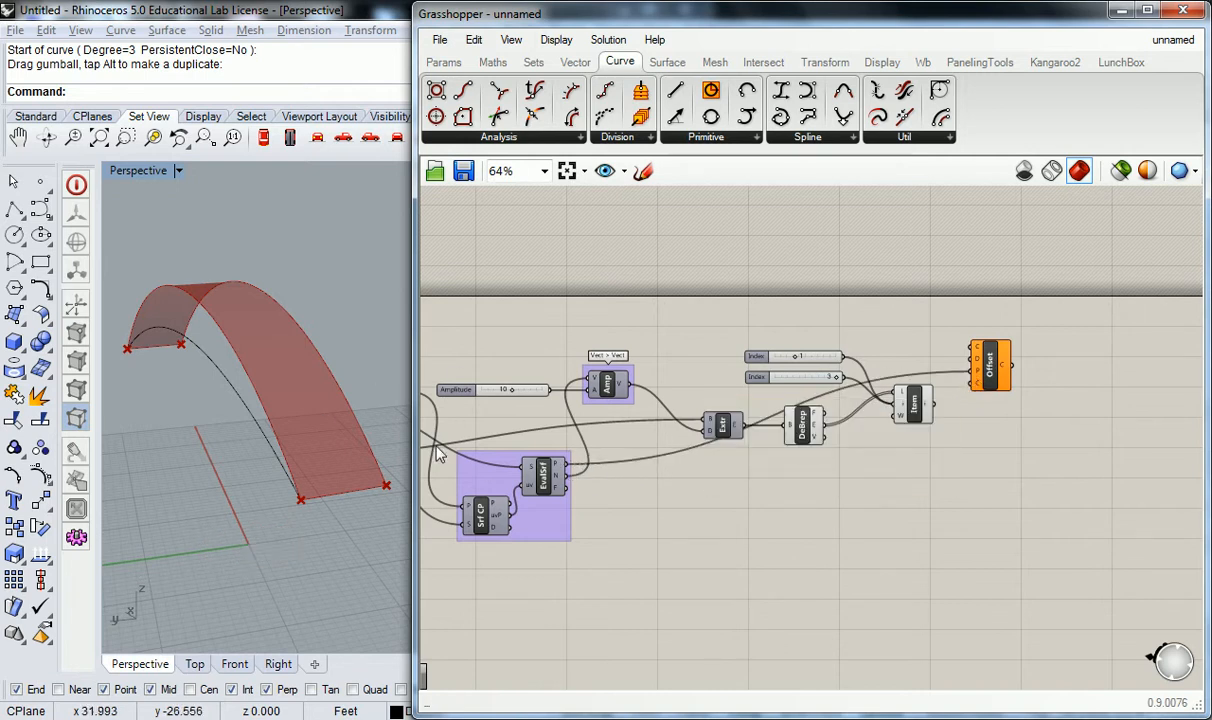
pyautogui.scroll(3, 988, 383)
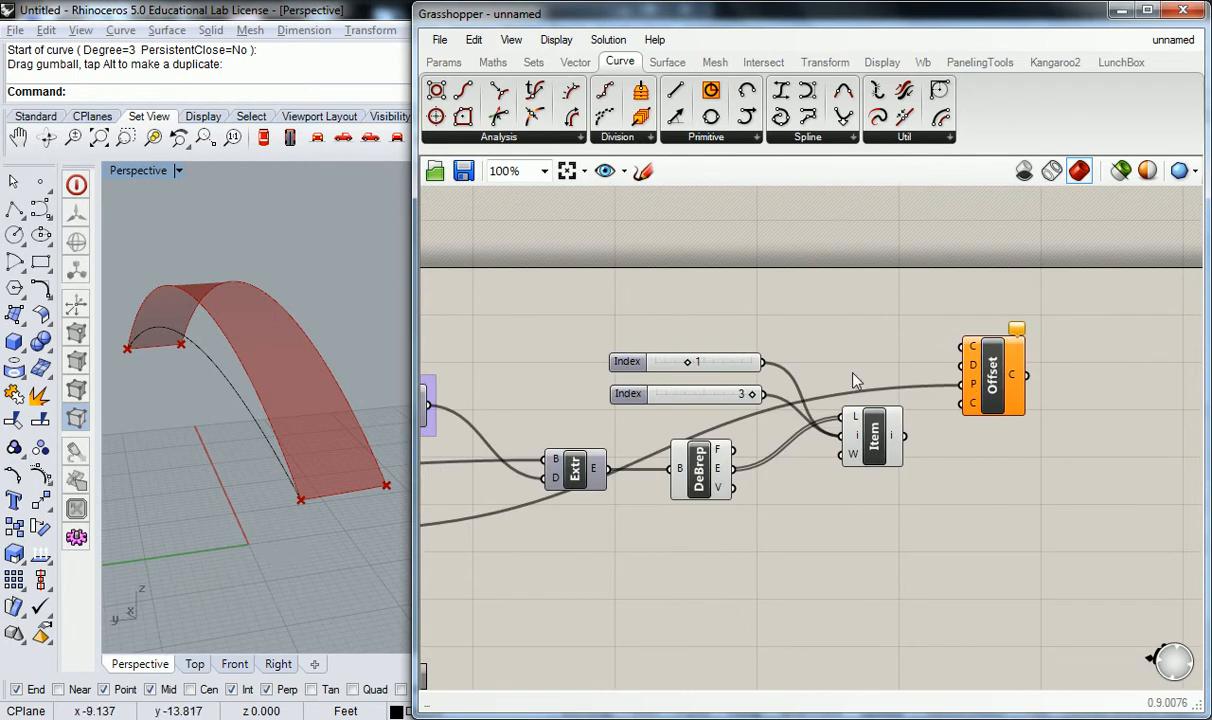
# - Check the Offset warning and the Evaluate Surface connection, and move the Offset component below List Item
pyautogui.moveTo(1017, 337)
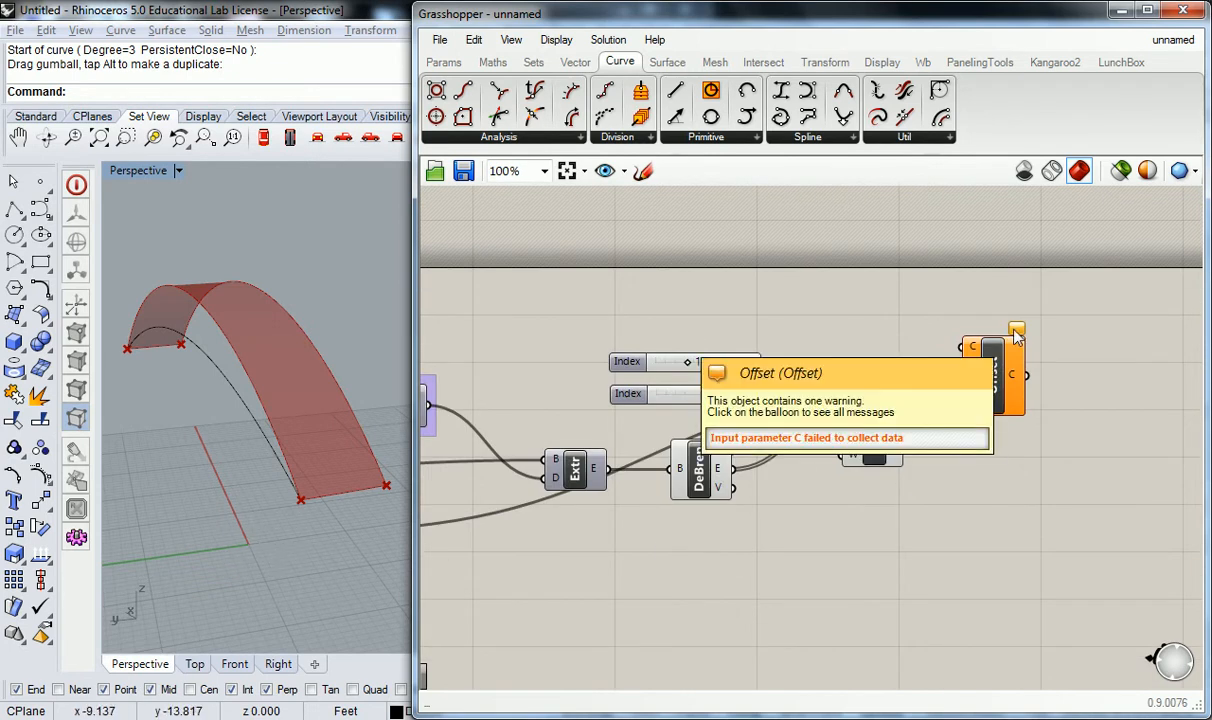
pyautogui.moveTo(776, 329); pyautogui.dragTo(1021, 287, button='right')
pyautogui.moveTo(605, 460); pyautogui.dragTo(722, 440, button='right')
pyautogui.click(656, 495)
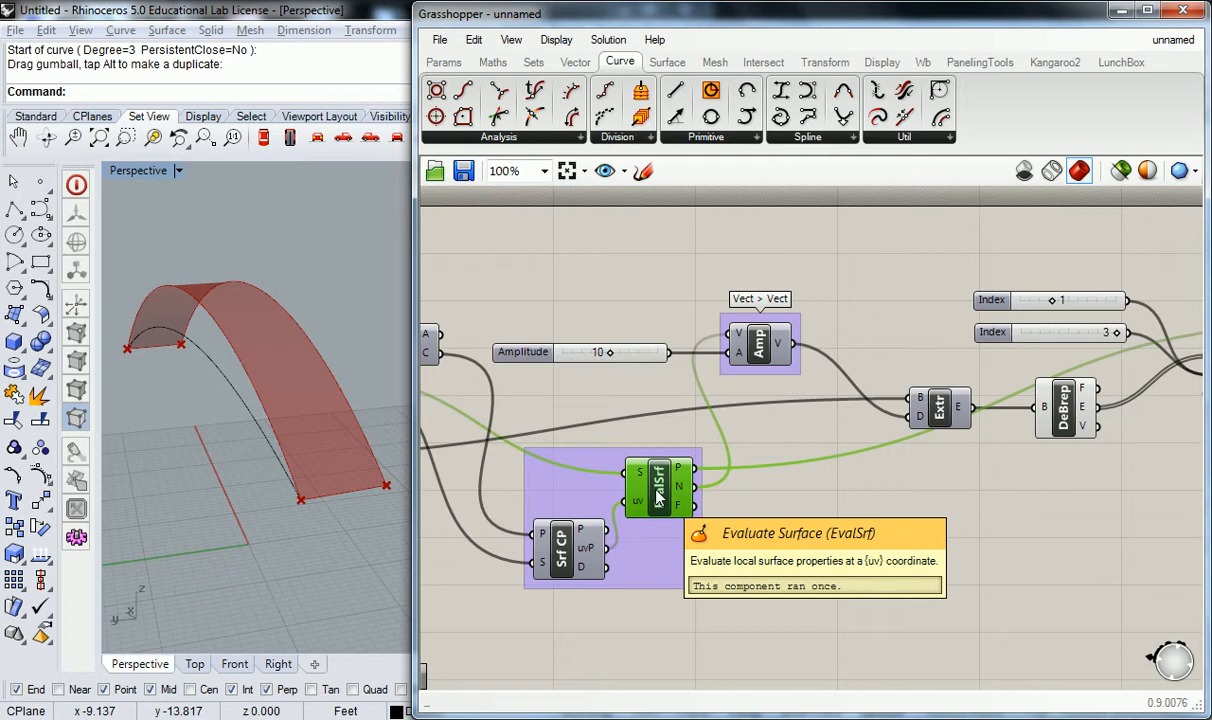
pyautogui.scroll(-2, 848, 452)
pyautogui.moveTo(868, 424); pyautogui.dragTo(605, 438, button='right')
pyautogui.moveTo(893, 387); pyautogui.dragTo(905, 481)
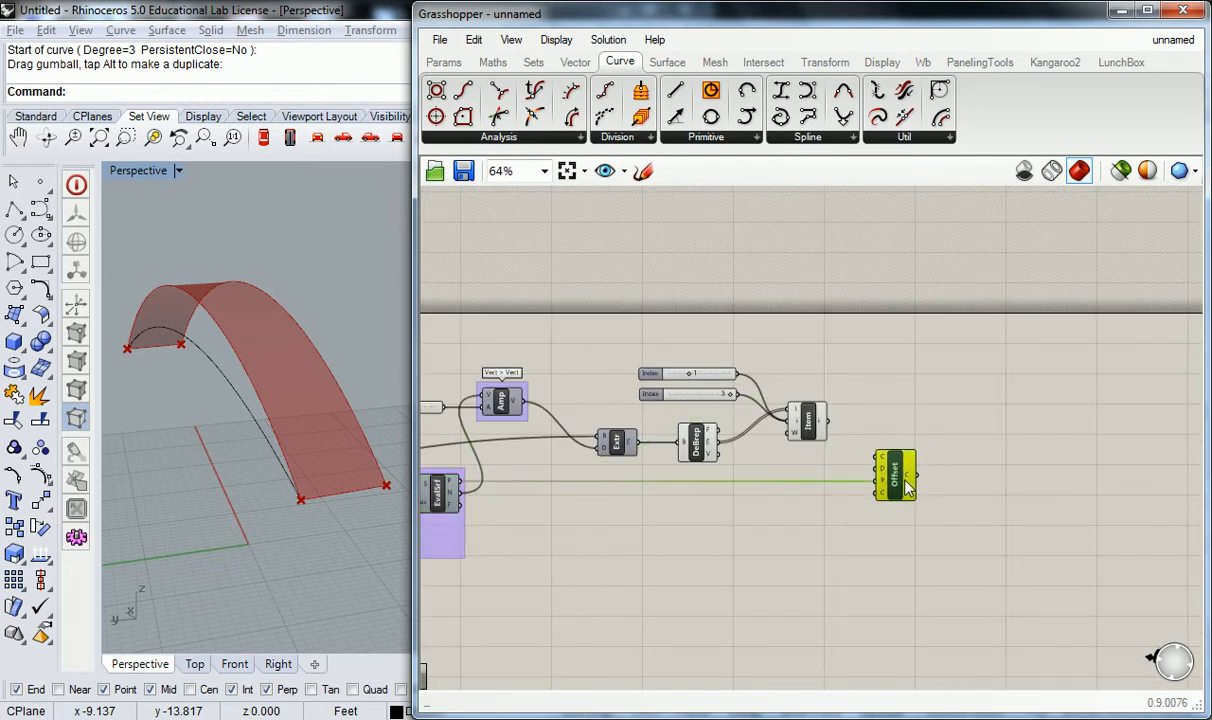
pyautogui.click(902, 430)
# - Connect List Item's output i to the Offset component's curve input C and inspect the offset arch edges in the viewport
pyautogui.scroll(2, 905, 437)
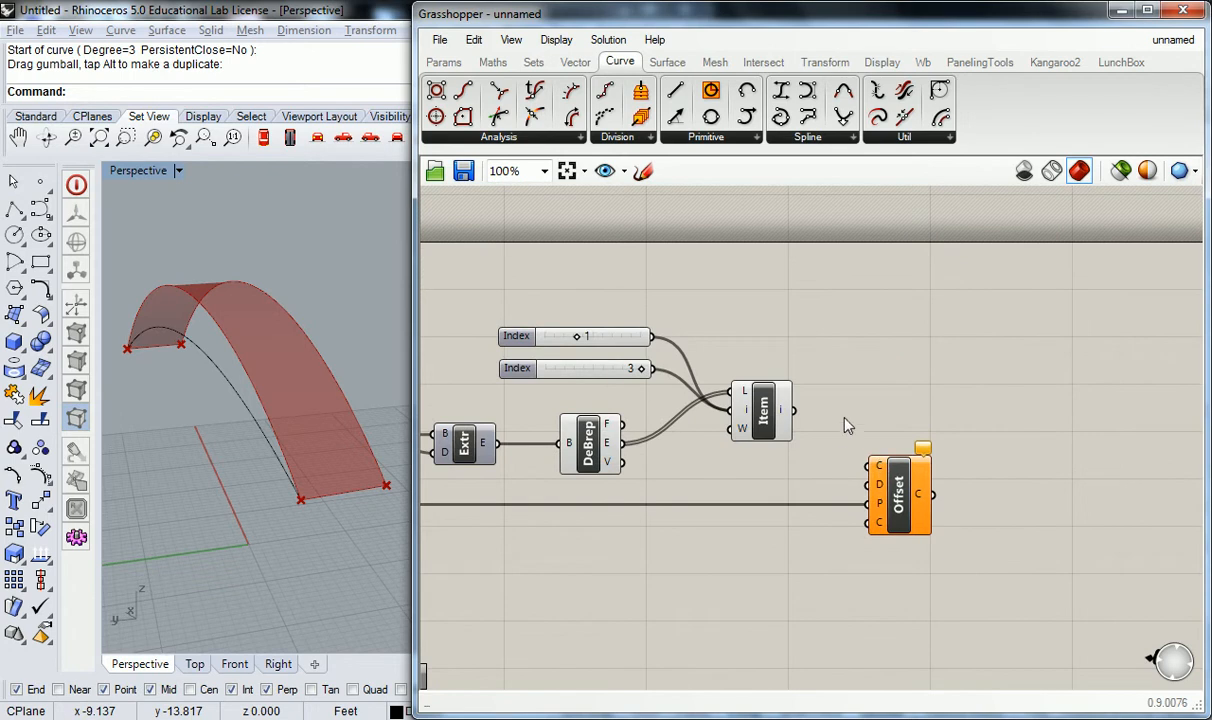
pyautogui.moveTo(847, 455); pyautogui.dragTo(884, 450, button='right')
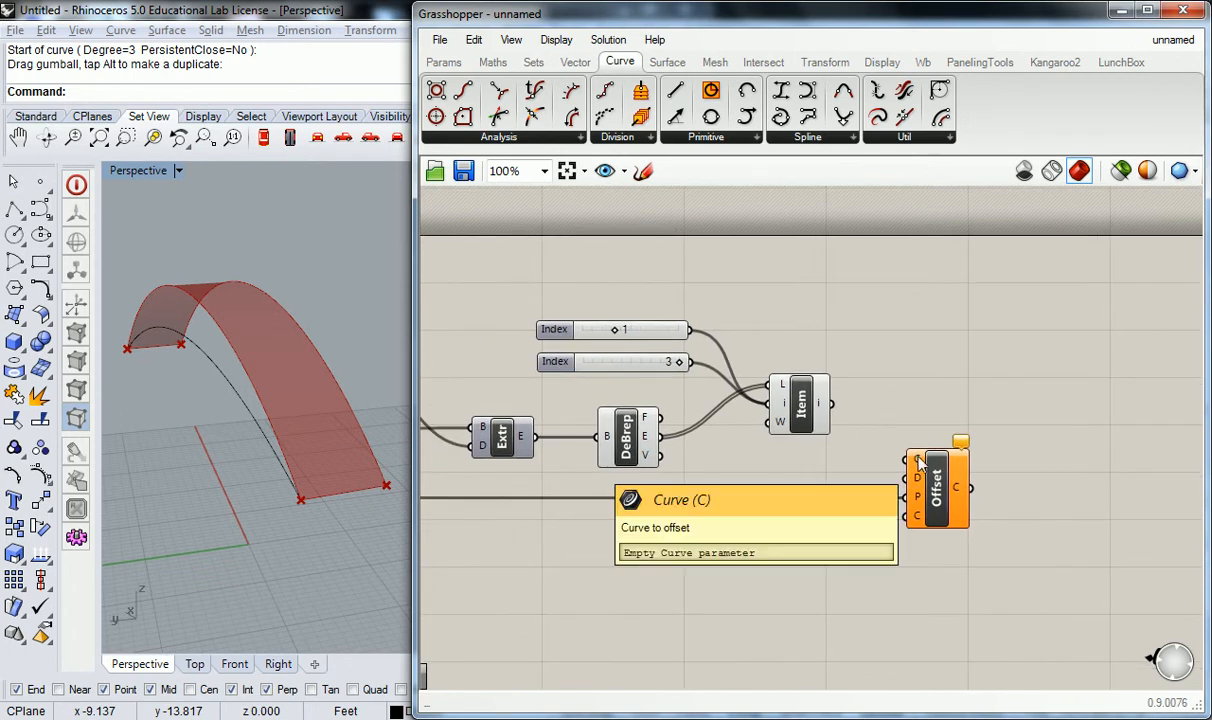
pyautogui.moveTo(869, 447); pyautogui.dragTo(906, 441, button='right')
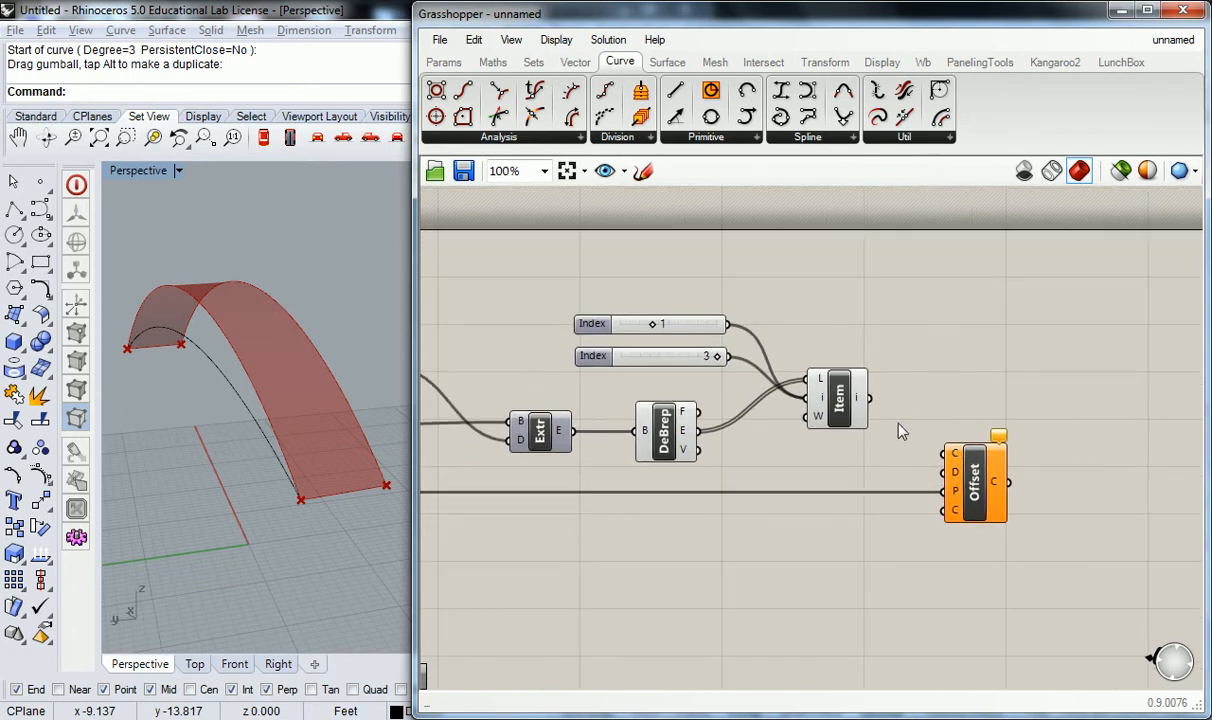
pyautogui.moveTo(869, 399); pyautogui.dragTo(944, 454)
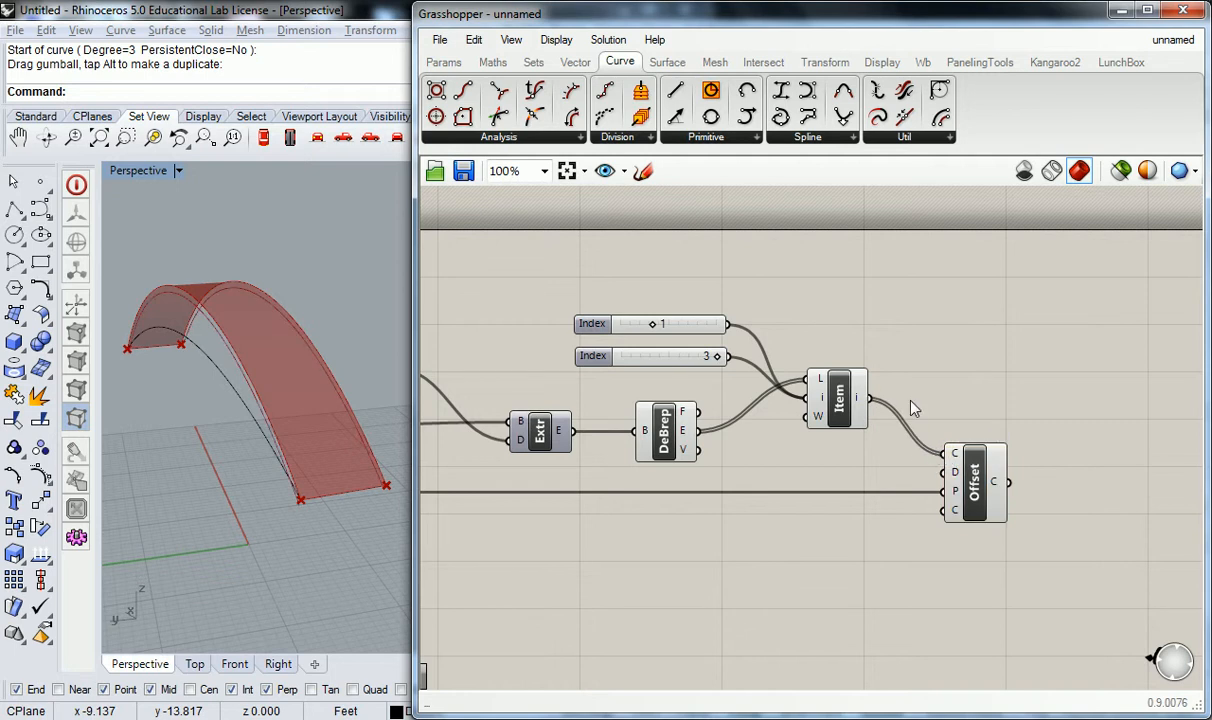
pyautogui.moveTo(241, 353)
pyautogui.mouseDown(button='right')
pyautogui.moveTo(318, 379)
pyautogui.moveTo(292, 352)
pyautogui.moveTo(295, 292)
pyautogui.moveTo(328, 350)
pyautogui.moveTo(262, 384)
pyautogui.moveTo(230, 367)
pyautogui.mouseUp(button='right')
pyautogui.scroll(-4, 260, 380)
pyautogui.scroll(5, 165, 355)
pyautogui.moveTo(155, 358); pyautogui.dragTo(268, 335, button='right')
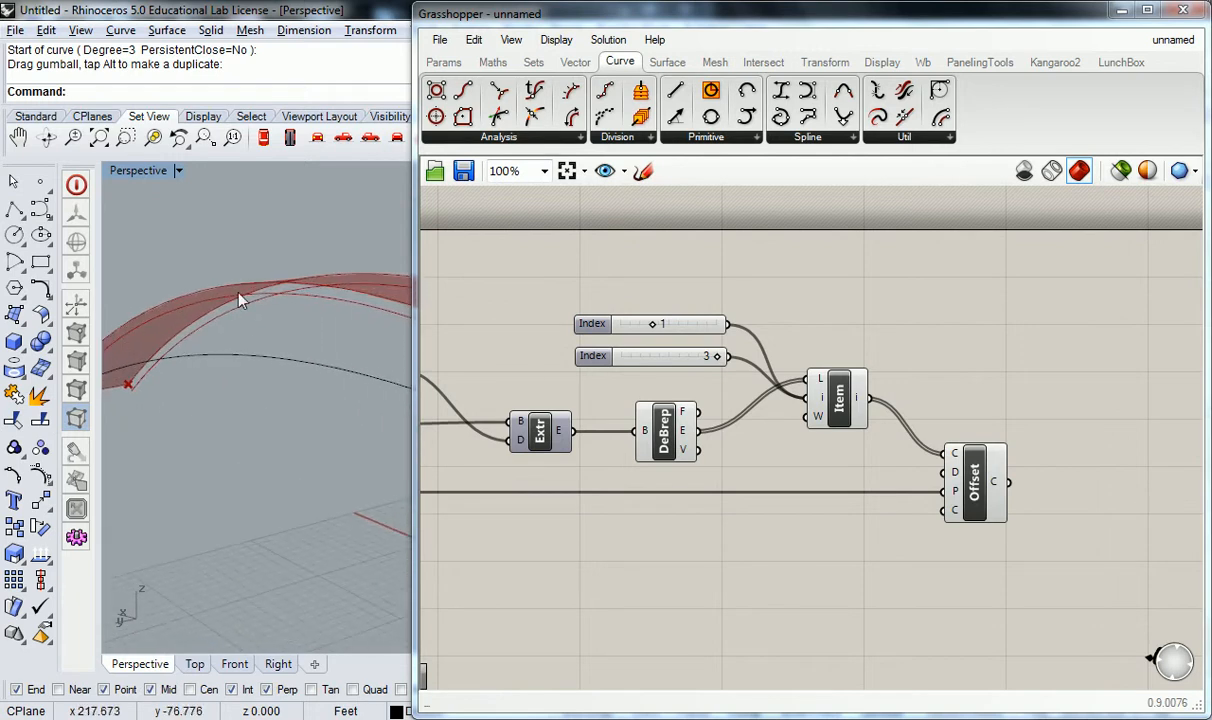
# - Widen the Rhino viewport area and inspect the offset edge curves along the arch
pyautogui.moveTo(425, 240); pyautogui.dragTo(787, 262)
pyautogui.moveTo(420, 290); pyautogui.dragTo(638, 400, button='right')
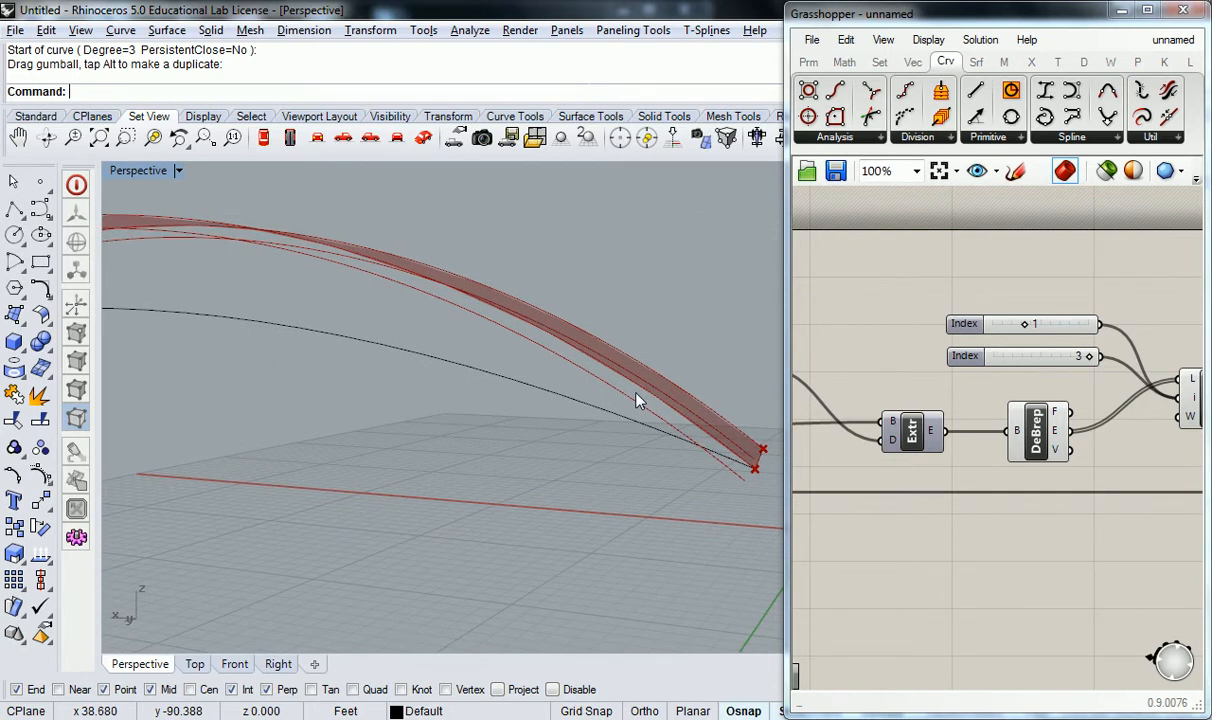
pyautogui.scroll(-2, 638, 400)
# - Draw a test rectangle in an empty area of the Top view
pyautogui.doubleClick(140, 171)
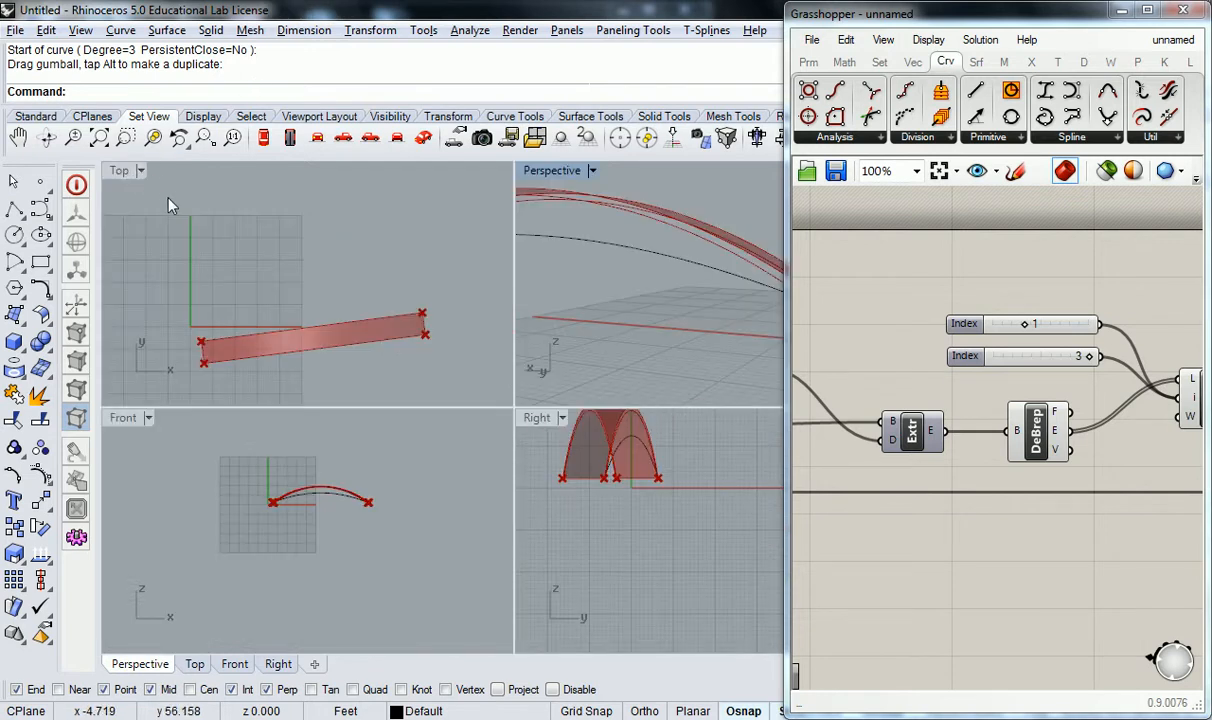
pyautogui.click(122, 172)
pyautogui.moveTo(286, 254); pyautogui.dragTo(283, 284, button='right')
pyautogui.scroll(4, 211, 262)
pyautogui.moveTo(233, 240); pyautogui.dragTo(247, 334, button='right')
pyautogui.moveTo(256, 260); pyautogui.dragTo(251, 314, button='right')
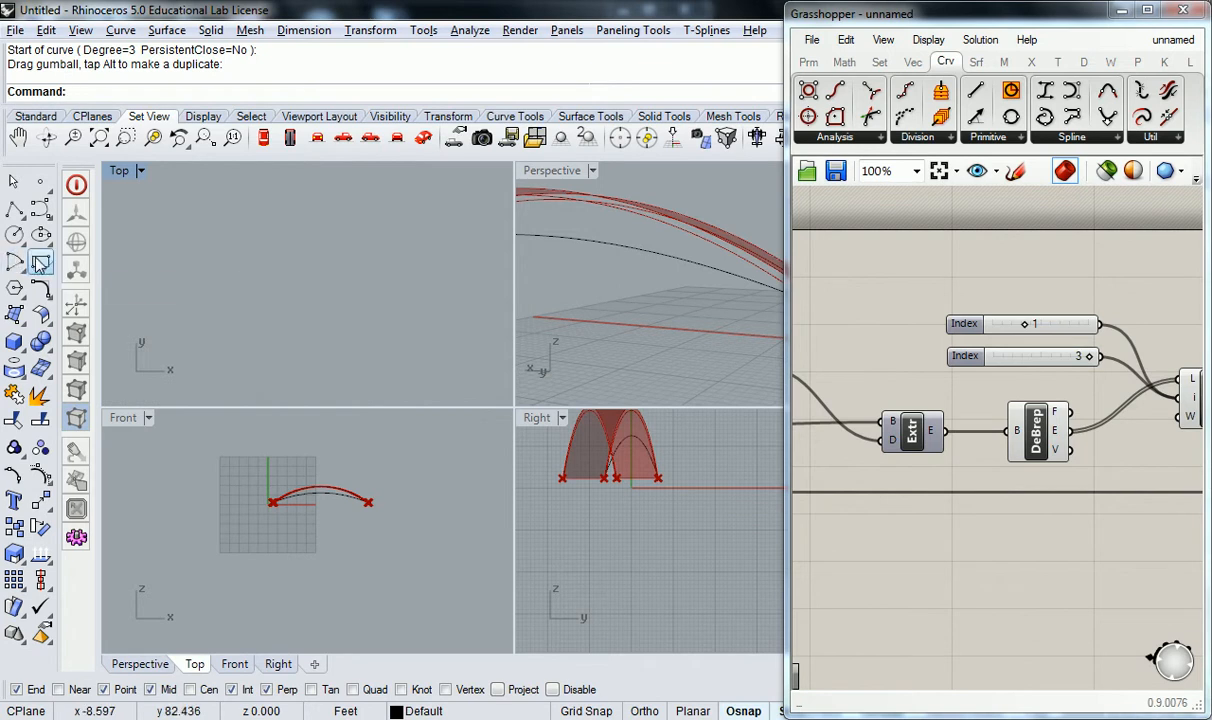
pyautogui.click(40, 261)
pyautogui.click(244, 317)
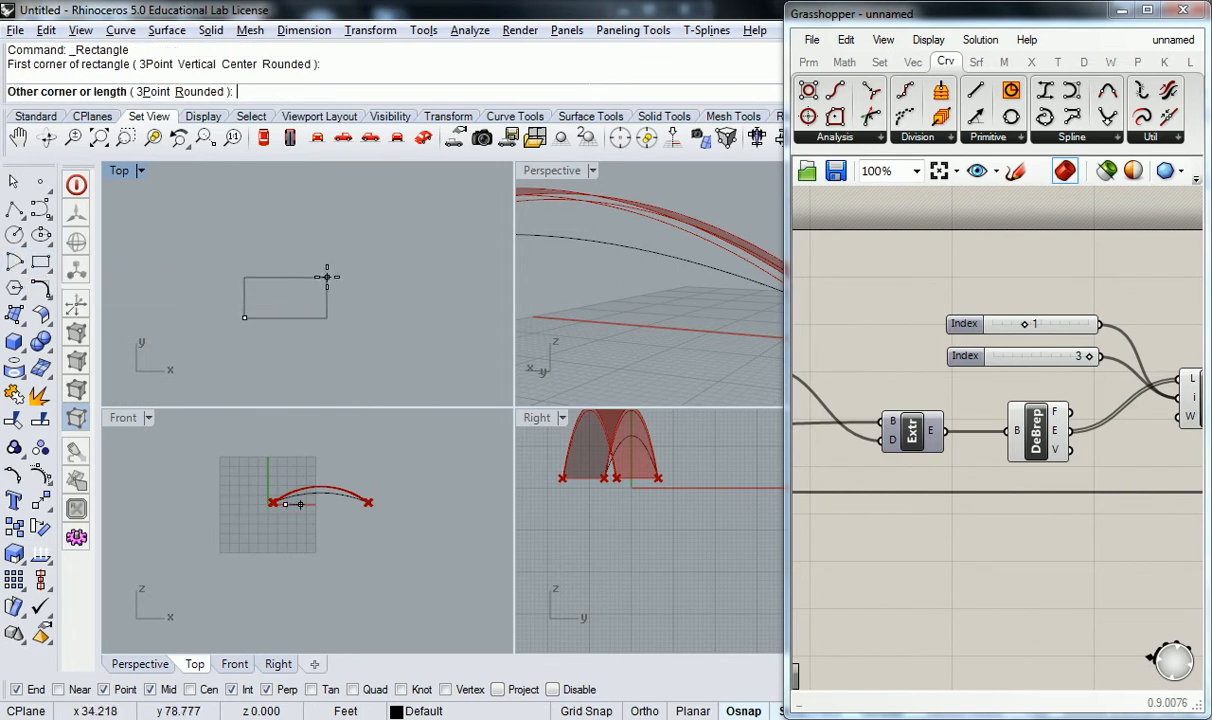
pyautogui.click(322, 276)
# - Offset the test rectangle inward by 1 foot with the Offset command
pyautogui.scroll(4, 259, 285)
pyautogui.moveTo(297, 288); pyautogui.dragTo(275, 264, button='right')
pyautogui.scroll(-2, 290, 277)
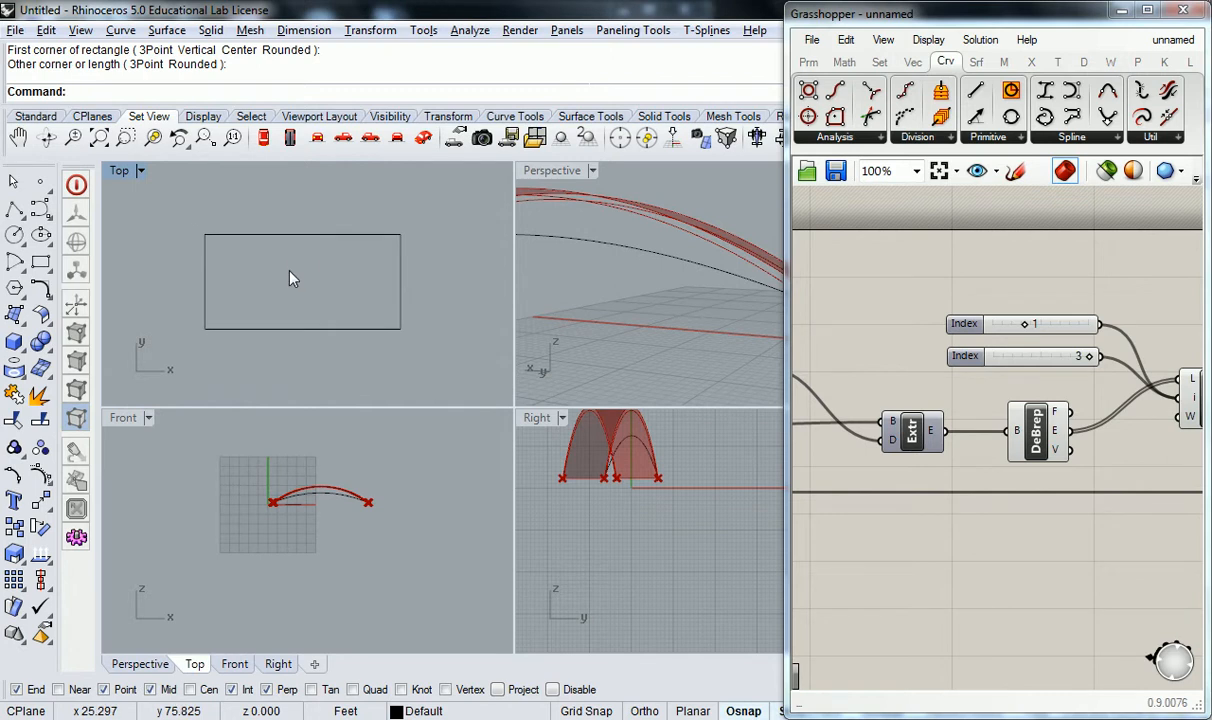
pyautogui.write('OffsetCr')
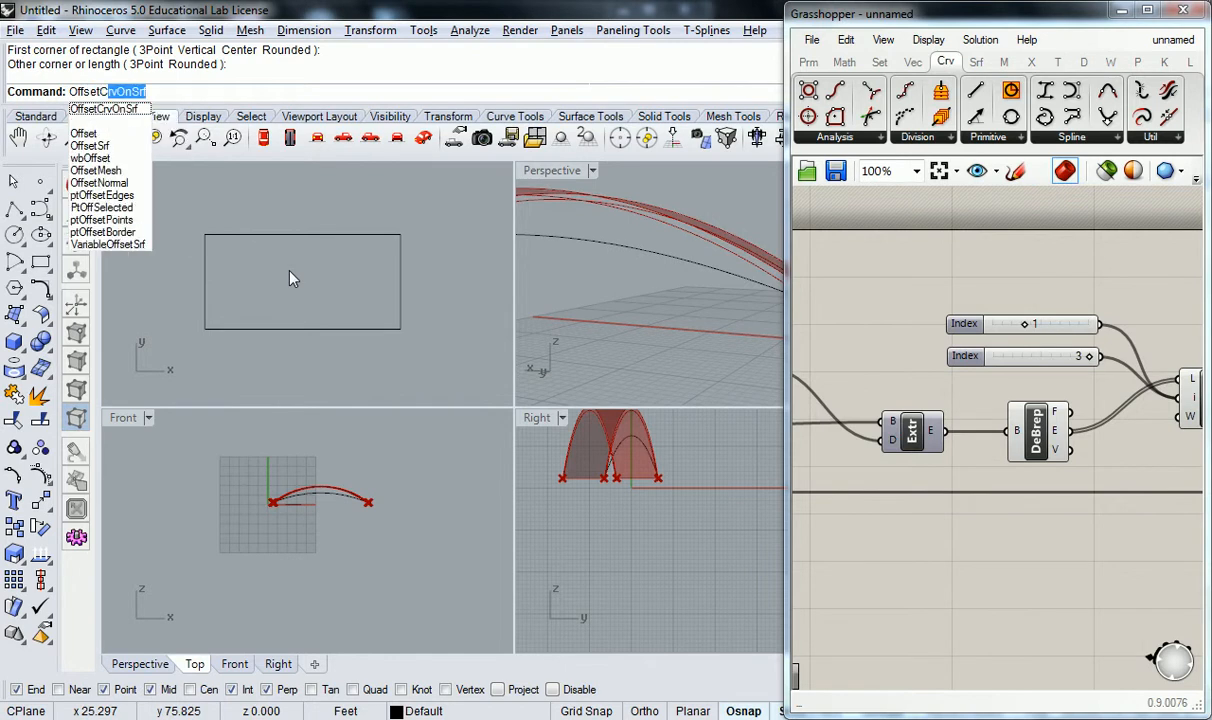
pyautogui.press('BackSpace')
pyautogui.press('BackSpace')
pyautogui.press('BackSpace')
pyautogui.press('BackSpace')
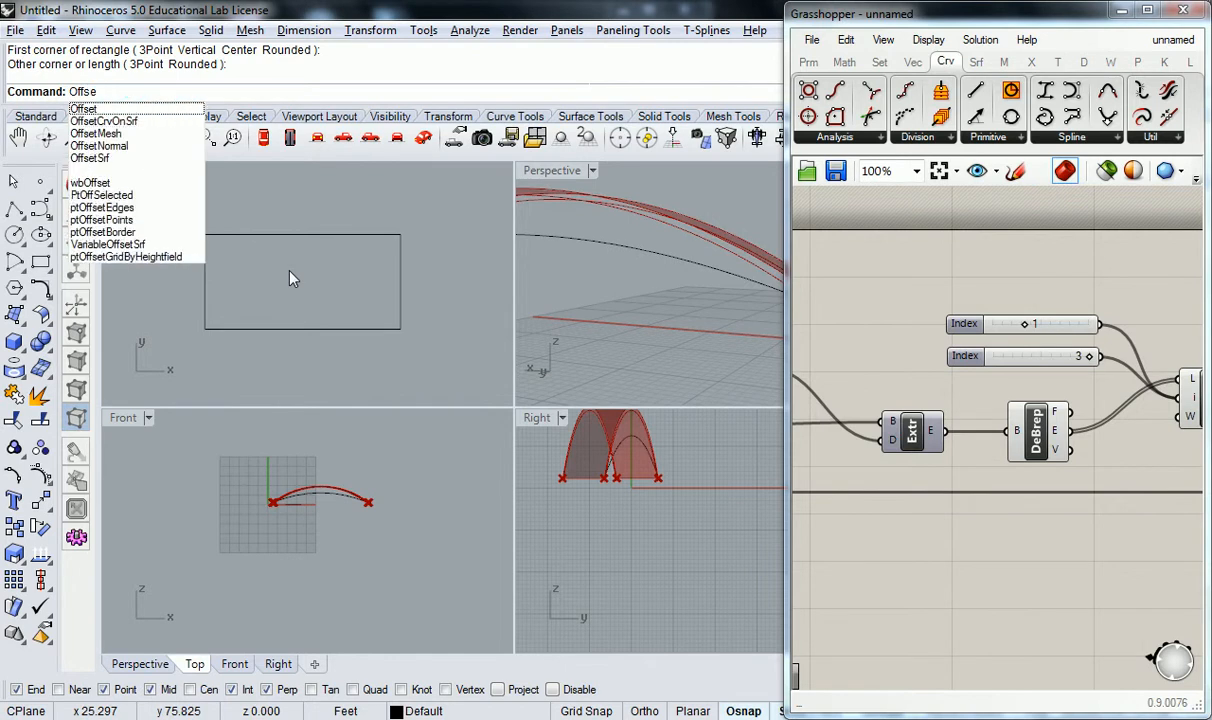
pyautogui.press('Return')
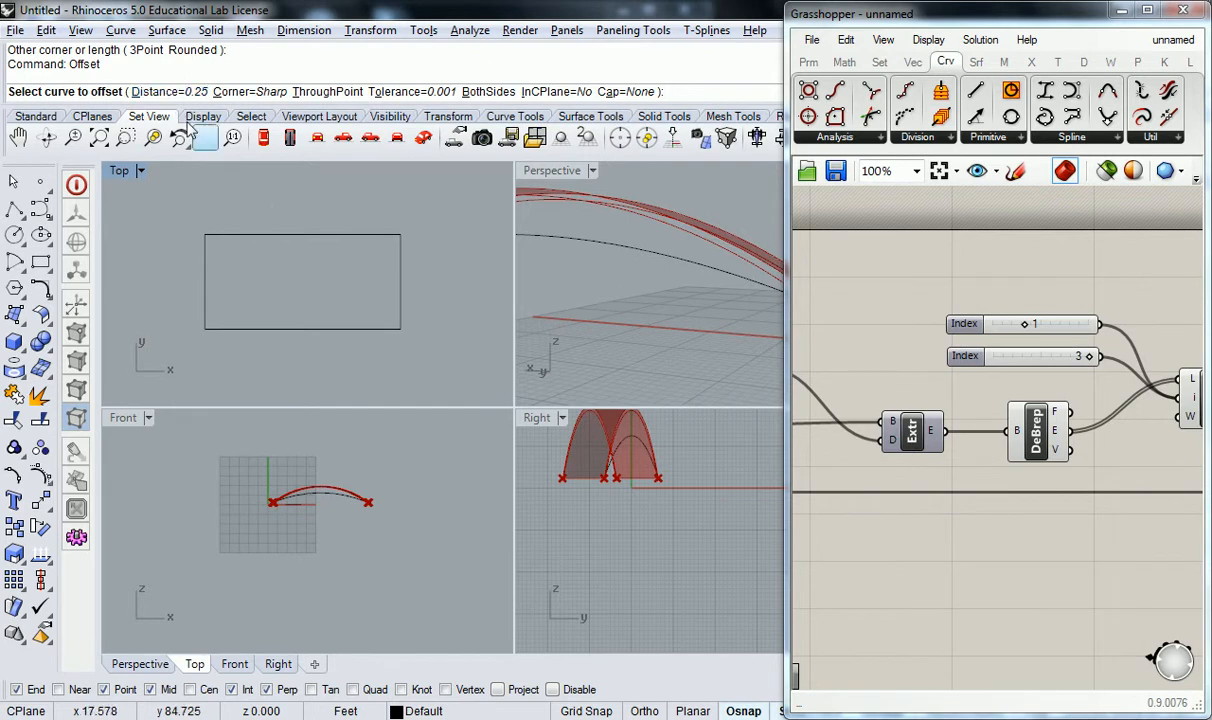
pyautogui.click(177, 91)
pyautogui.write('4')
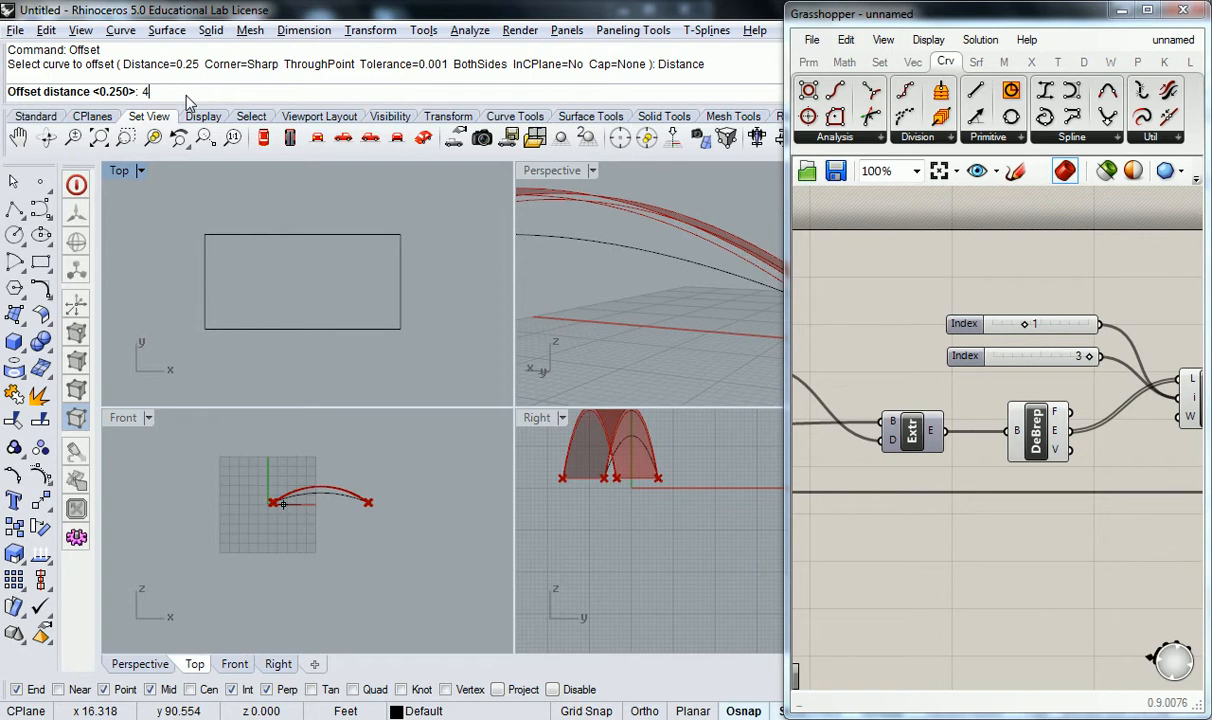
pyautogui.press('Return')
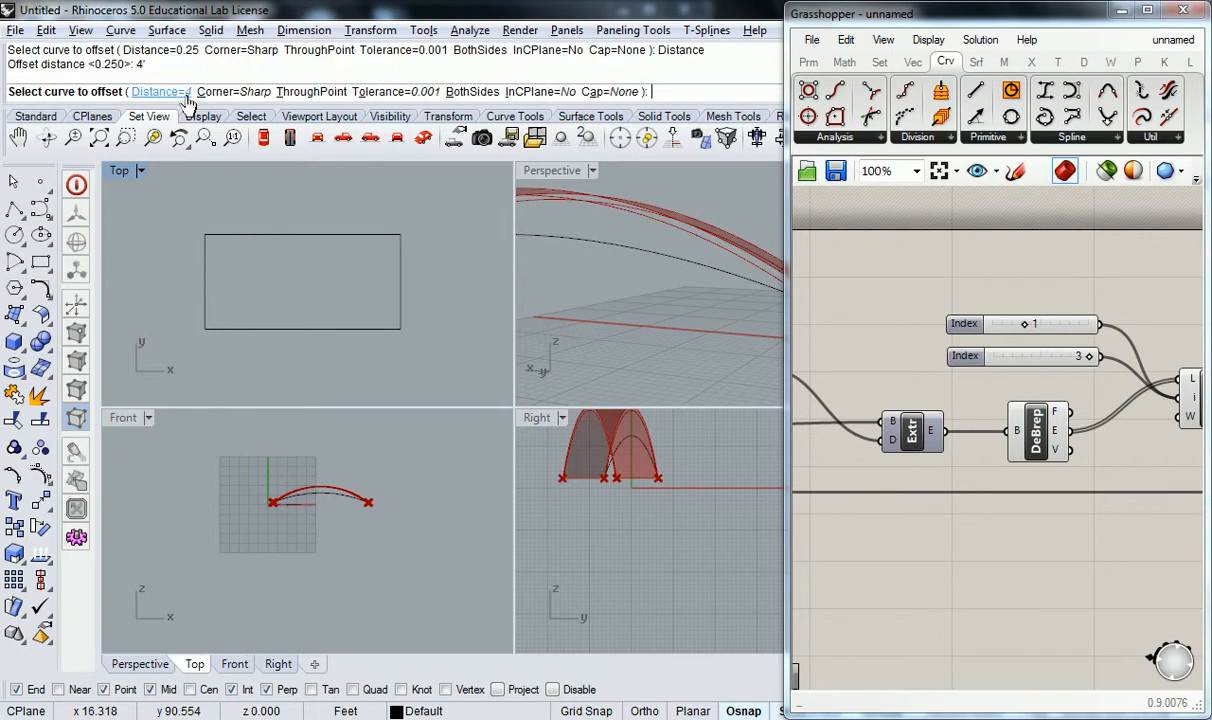
pyautogui.click(328, 235)
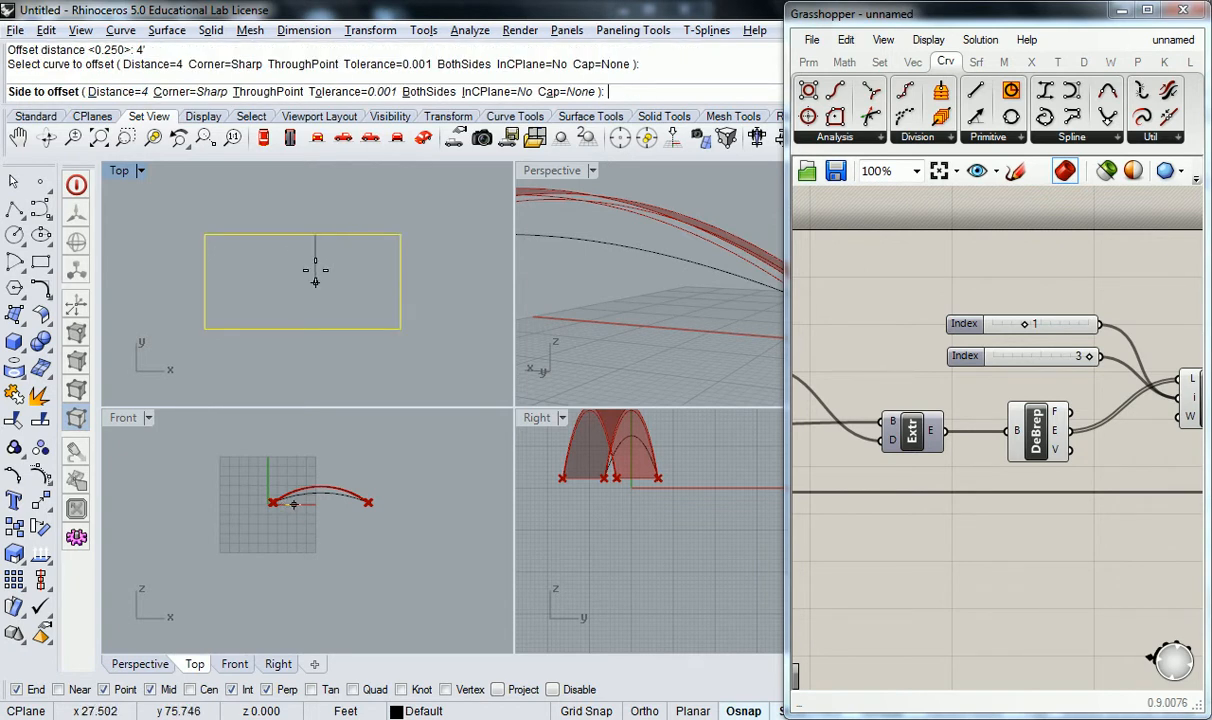
pyautogui.click(131, 93)
pyautogui.write('1')
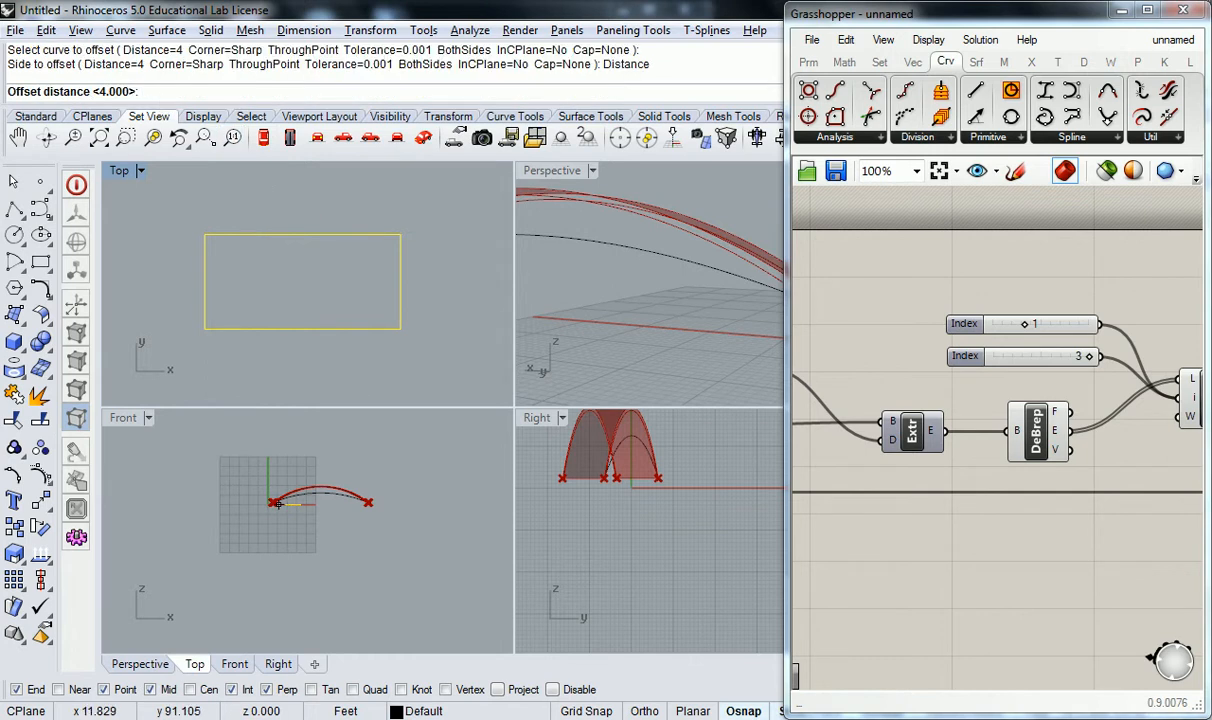
pyautogui.press('Return')
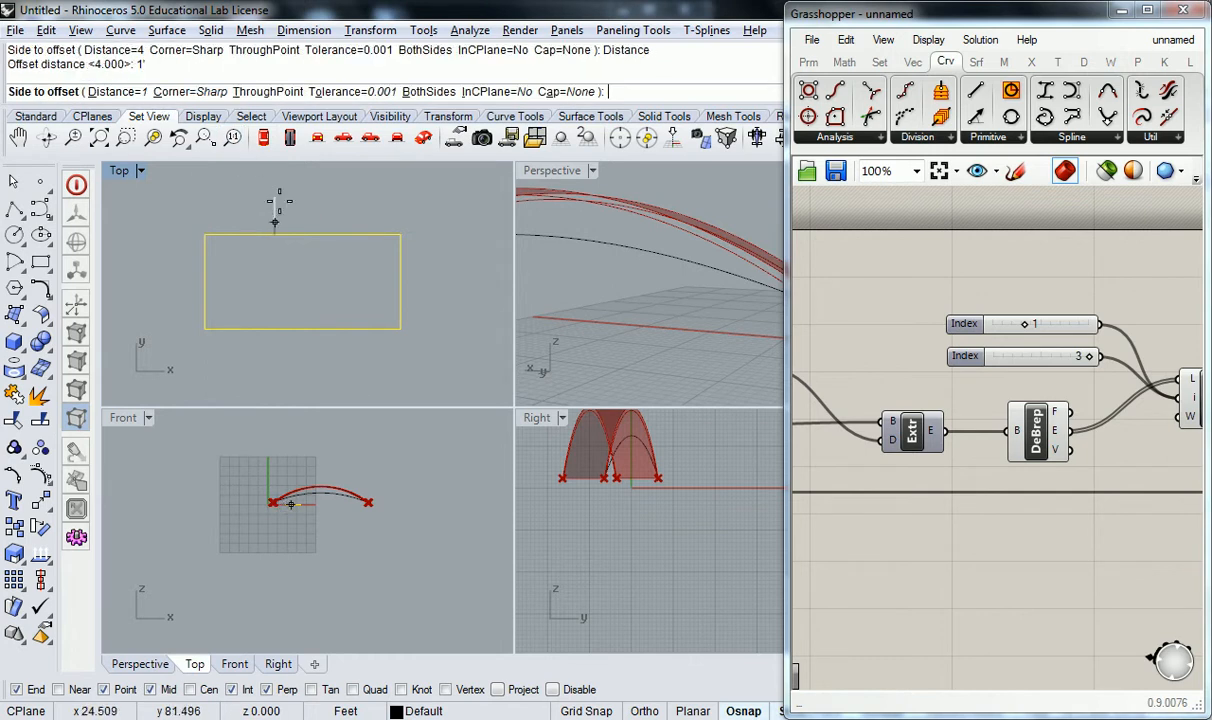
pyautogui.click(303, 272)
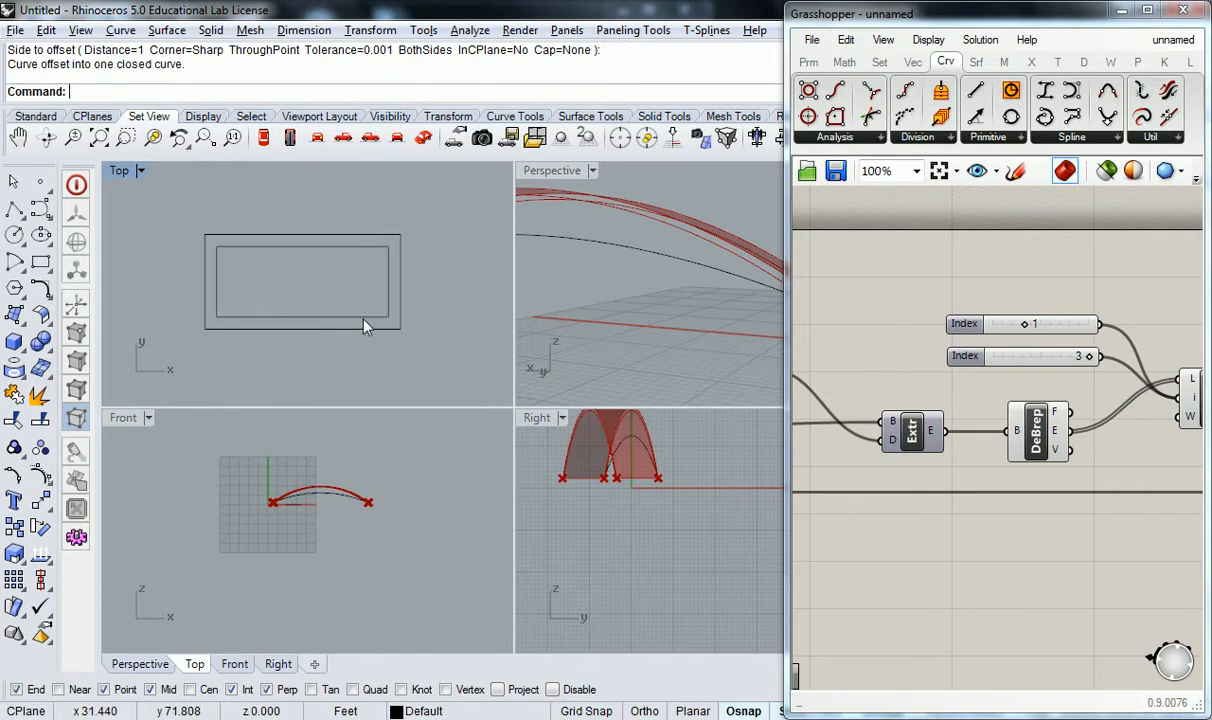
# - Offset the original test rectangle outward with the same distance of 1 foot
pyautogui.rightClick(366, 328)
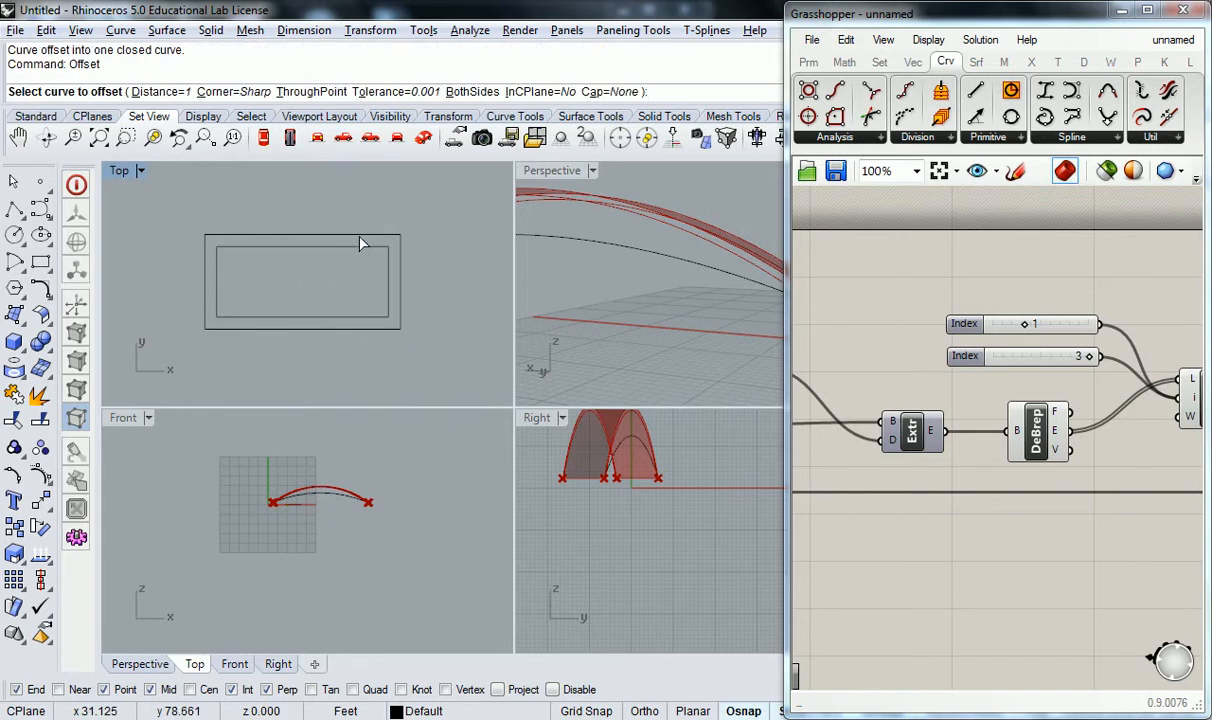
pyautogui.click(360, 236)
pyautogui.click(448, 262)
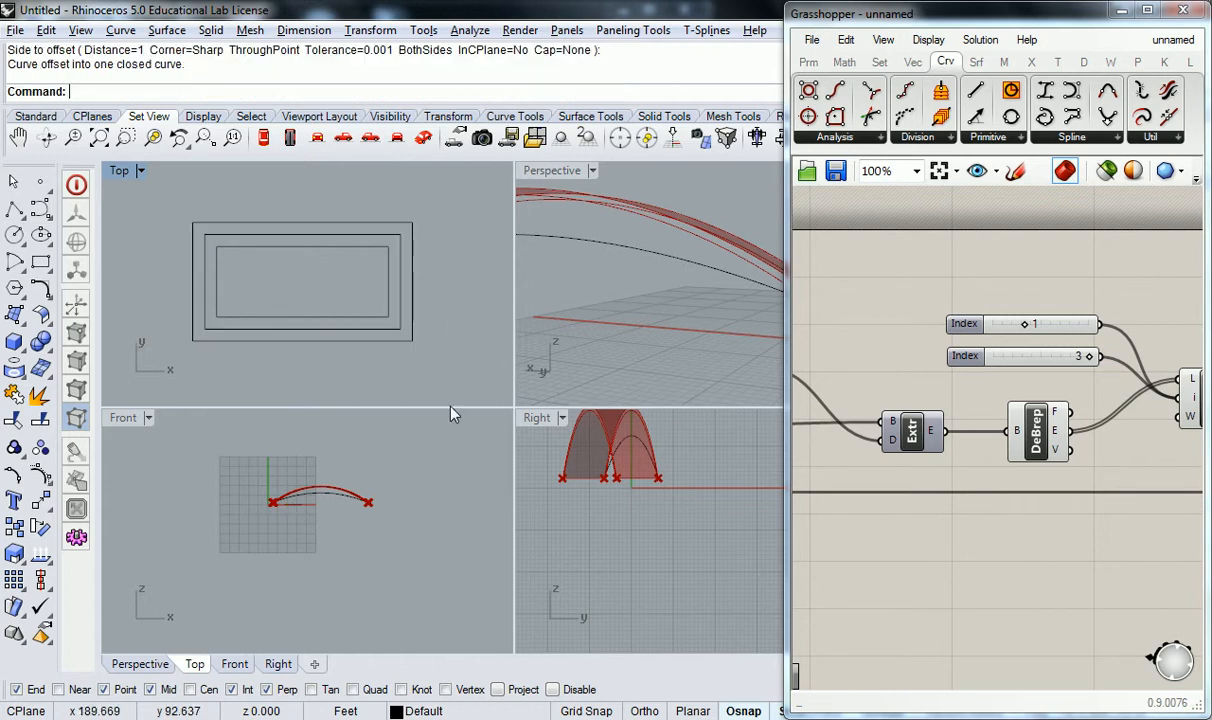
# - Delete the test rectangle and both of its offset copies
pyautogui.click(401, 261)
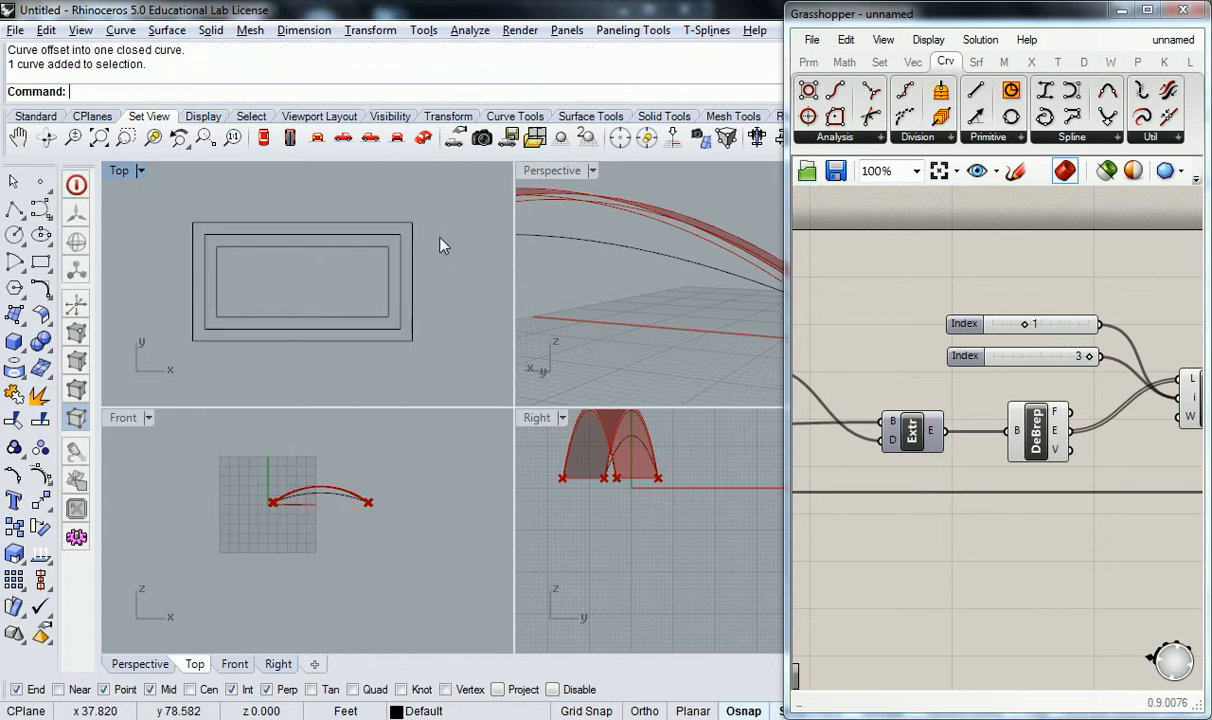
pyautogui.click(412, 267)
pyautogui.keyDown('shift'); pyautogui.click(388, 283); pyautogui.keyUp('shift')
pyautogui.press('Delete')
# - Examine in the maximized Perspective view on which side of the arch surface the offset edge curves lie
pyautogui.click(637, 252)
pyautogui.moveTo(637, 249); pyautogui.dragTo(741, 342, button='right')
pyautogui.click(664, 280)
pyautogui.scroll(-3, 667, 278)
pyautogui.scroll(3, 716, 310)
pyautogui.doubleClick(550, 172)
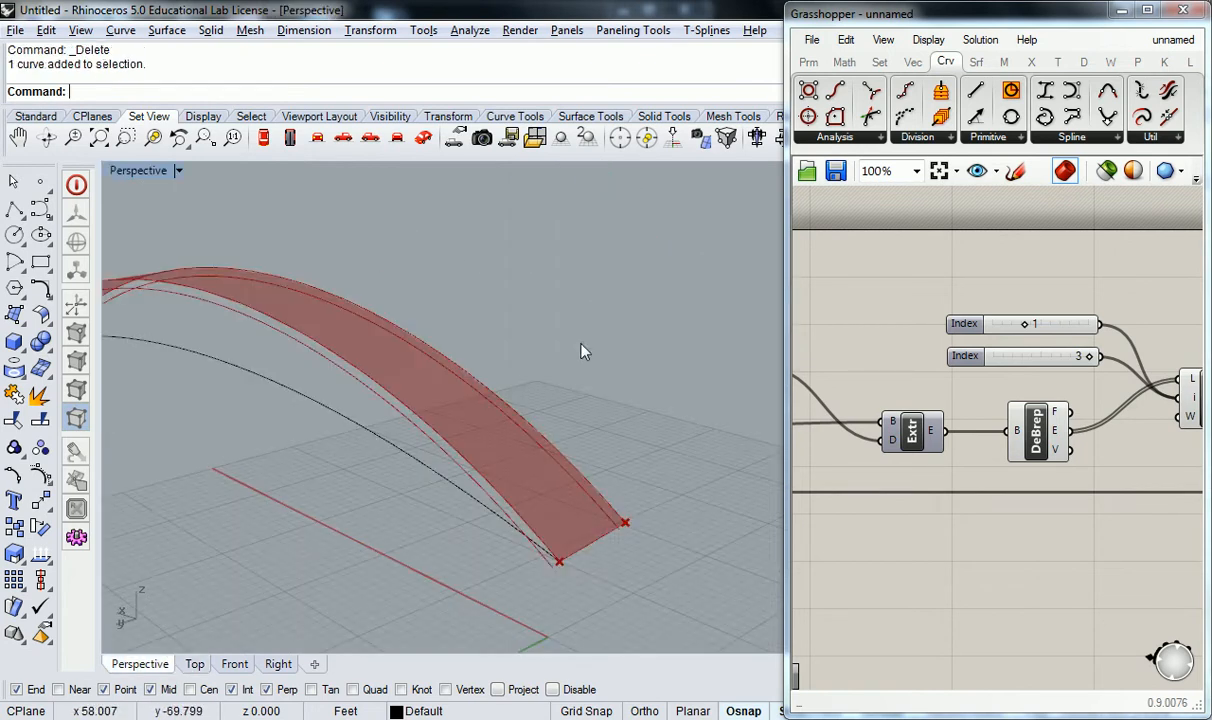
pyautogui.moveTo(561, 278); pyautogui.dragTo(512, 321, button='right')
pyautogui.moveTo(425, 341); pyautogui.dragTo(436, 398, button='right')
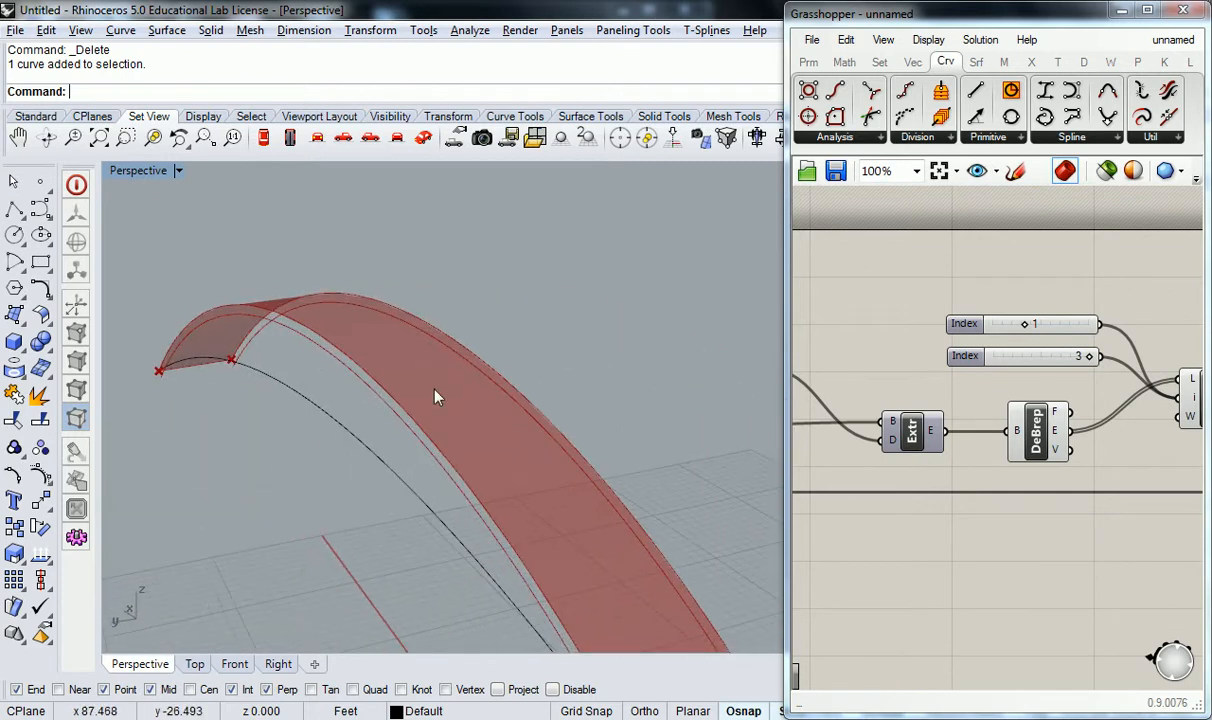
pyautogui.moveTo(435, 397); pyautogui.dragTo(481, 352, button='right')
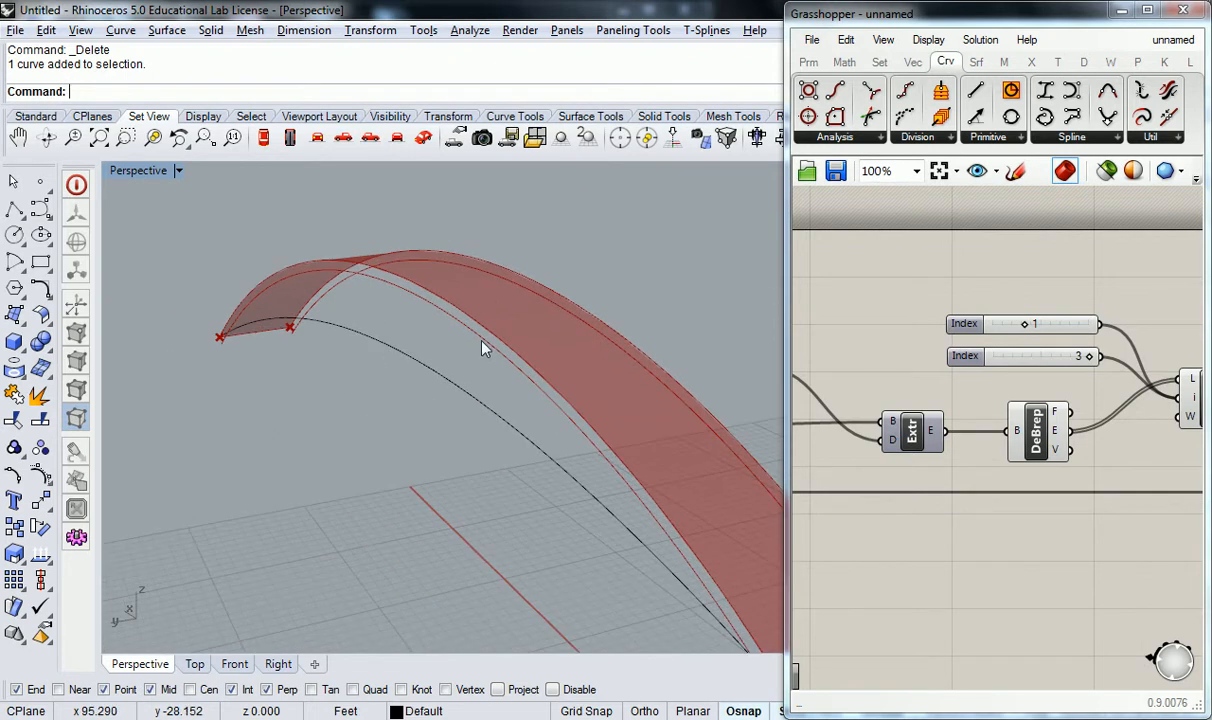
pyautogui.scroll(-2, 481, 348)
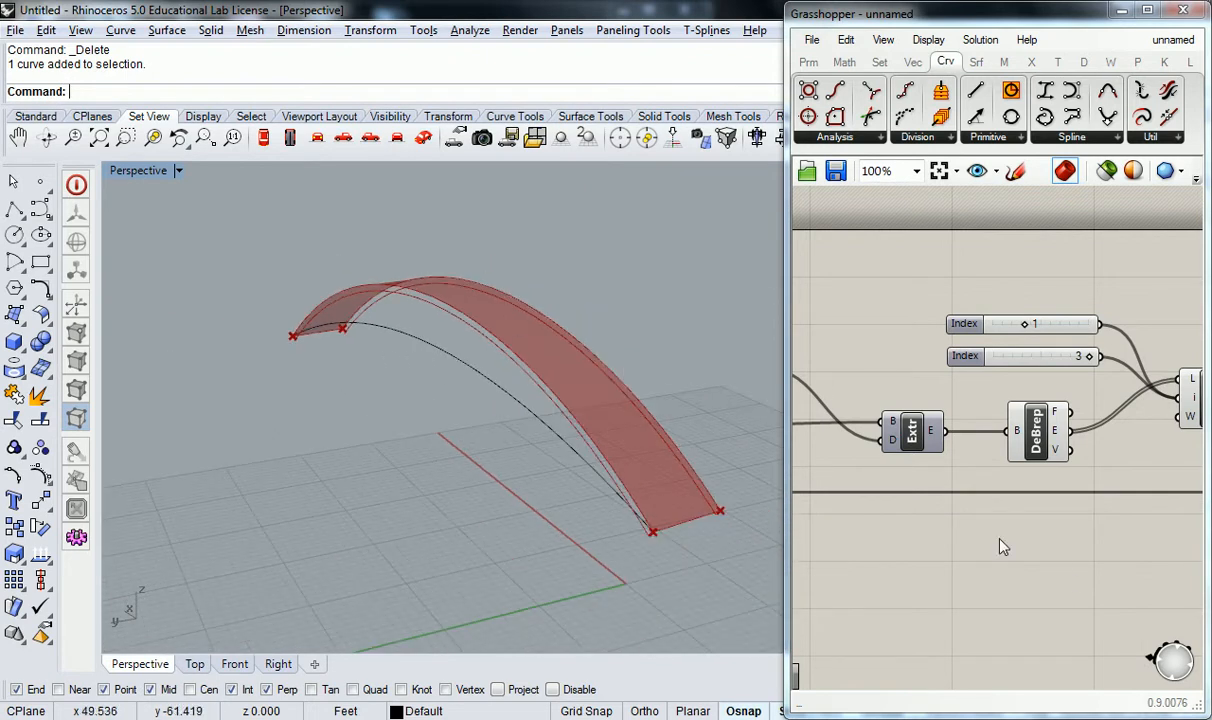
# - Add a number slider with range 0 to 2.5 and value 1.0 beside the Offset component
pyautogui.moveTo(1127, 565); pyautogui.dragTo(955, 522, button='right')
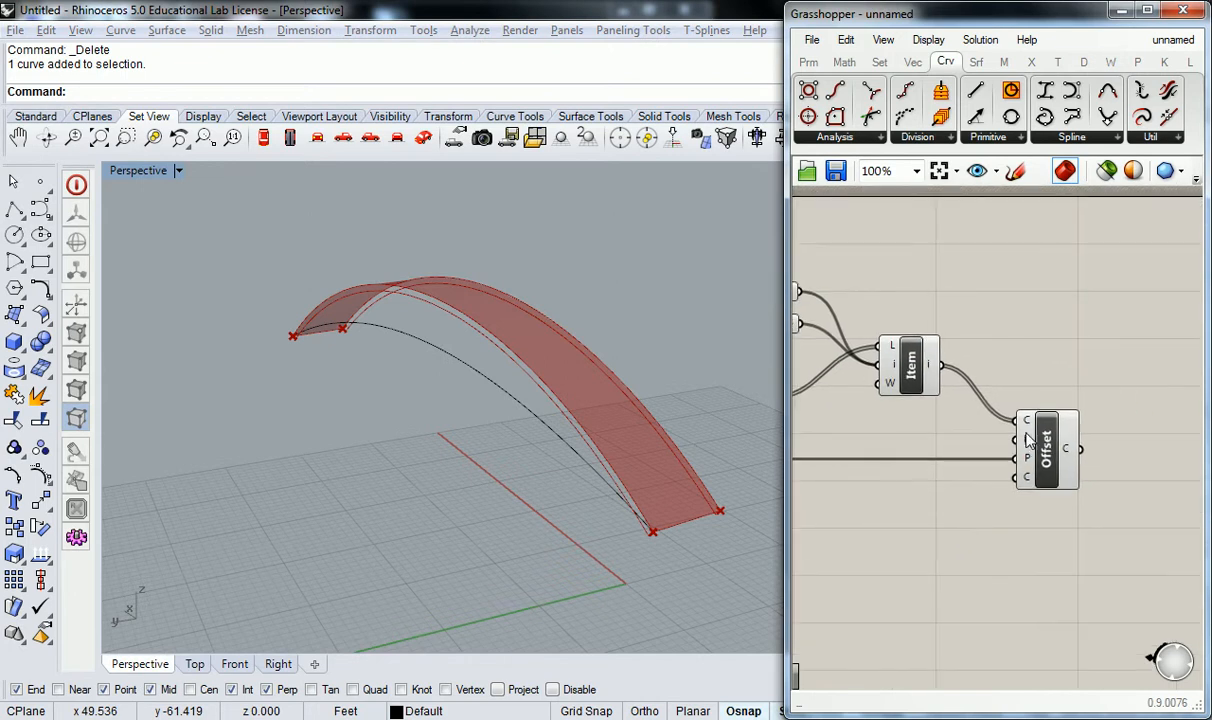
pyautogui.moveTo(1028, 445)
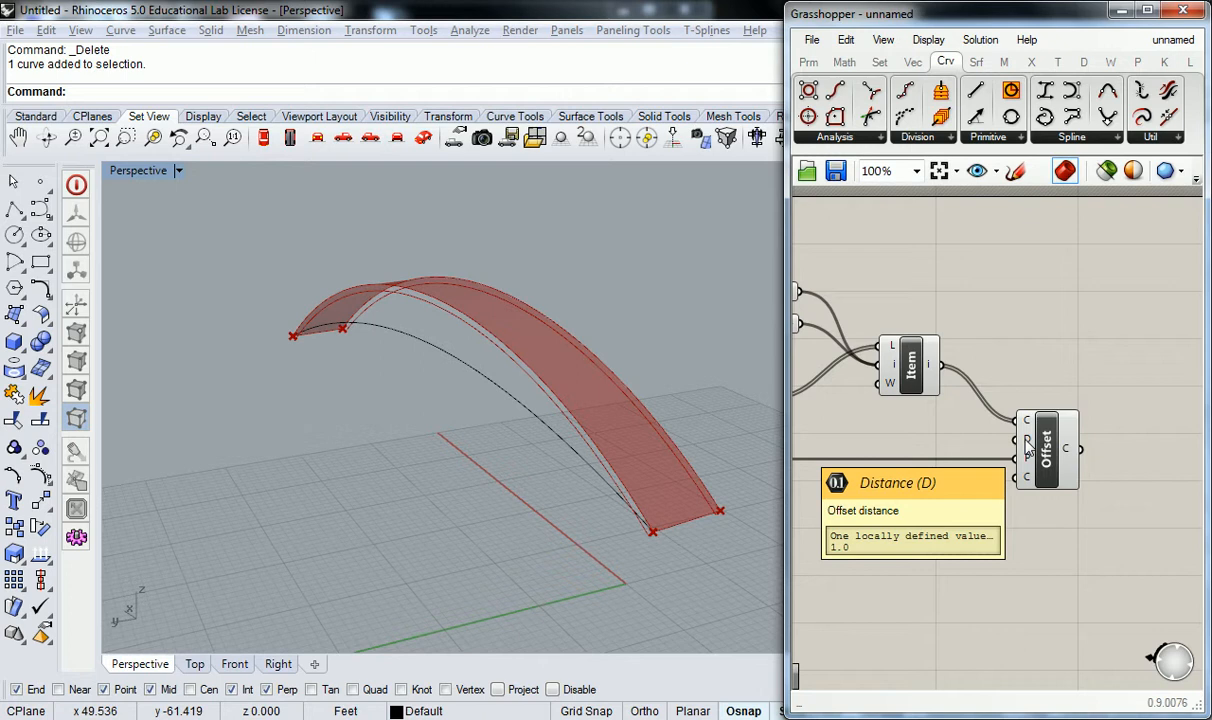
pyautogui.moveTo(953, 408); pyautogui.dragTo(1007, 403, button='right')
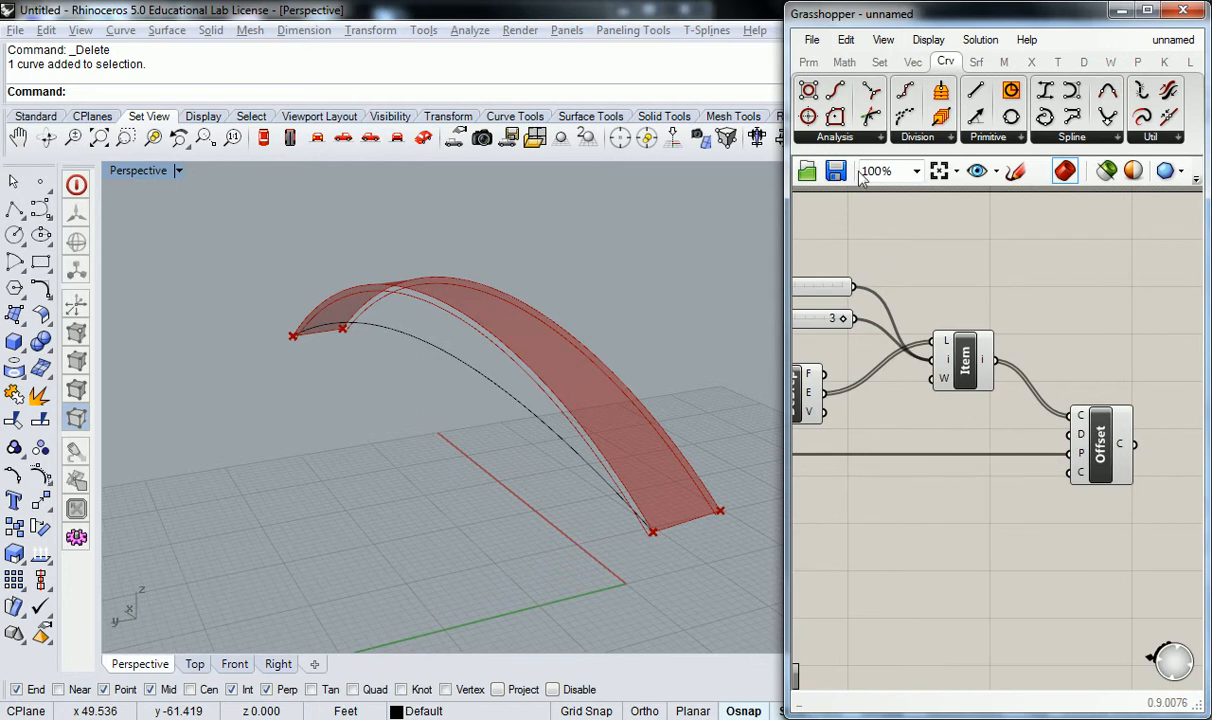
pyautogui.doubleClick(944, 436)
pyautogui.write('0')
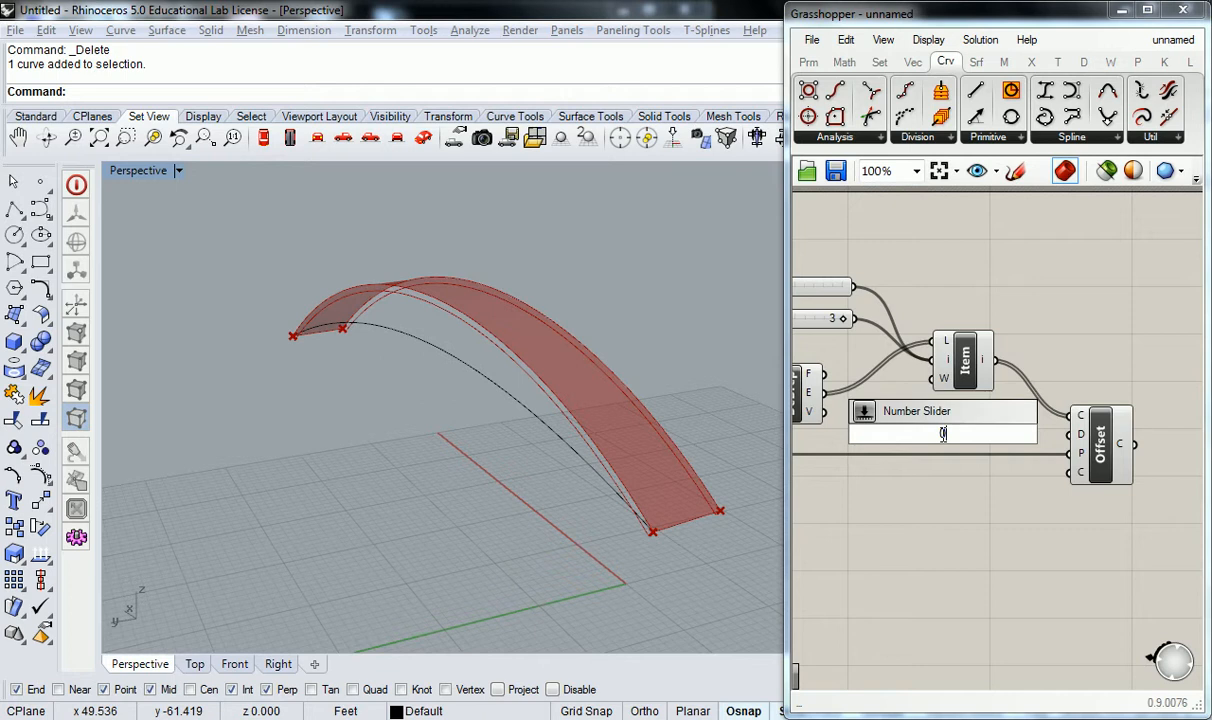
pyautogui.write('<1<2.5')
pyautogui.press('Return')
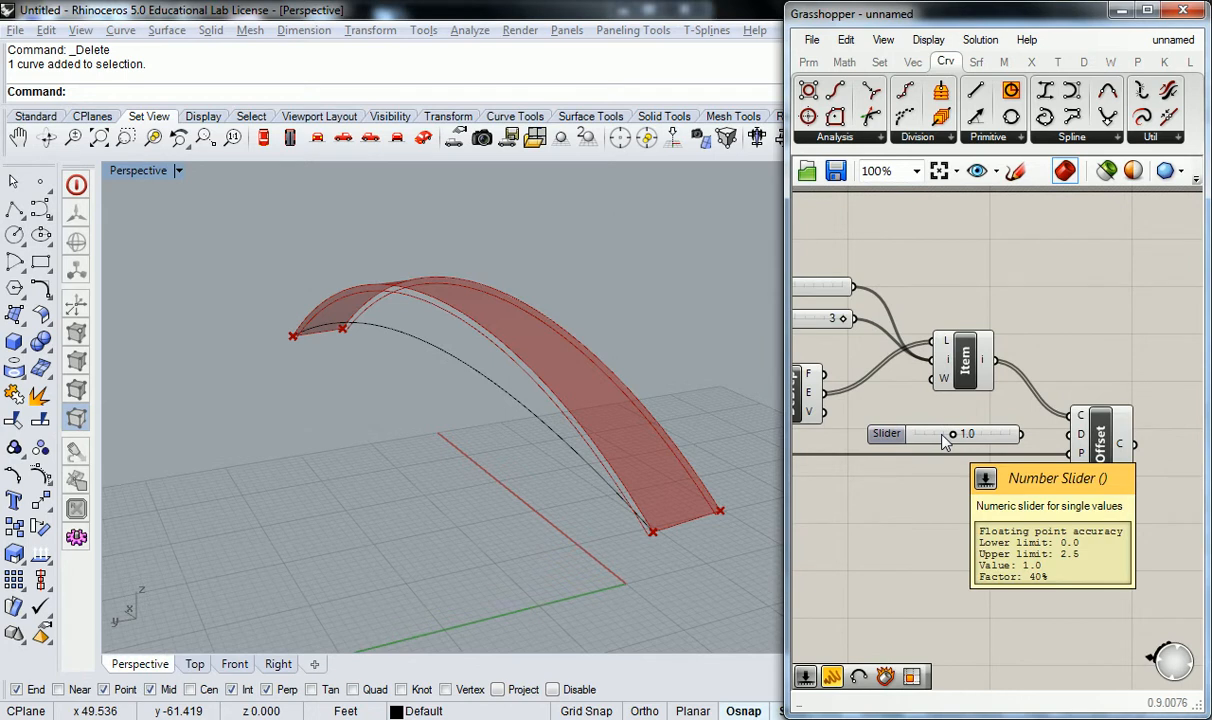
# - Connect the new slider to the Offset component's distance input D and shift the slider away from it
pyautogui.moveTo(1021, 434); pyautogui.dragTo(1076, 436)
pyautogui.moveTo(1056, 362); pyautogui.dragTo(1113, 361, button='right')
pyautogui.moveTo(951, 433); pyautogui.dragTo(922, 433)
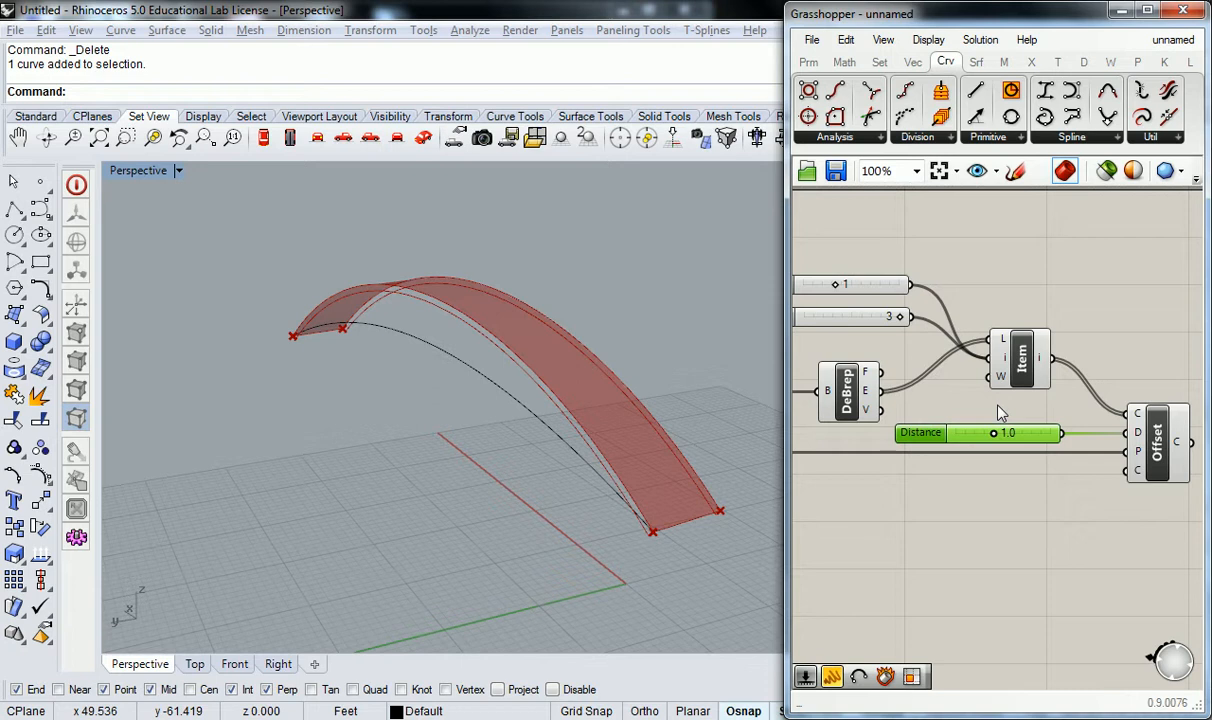
# - Insert a Negative component between the distance slider and the Offset component's input D
pyautogui.click(844, 61)
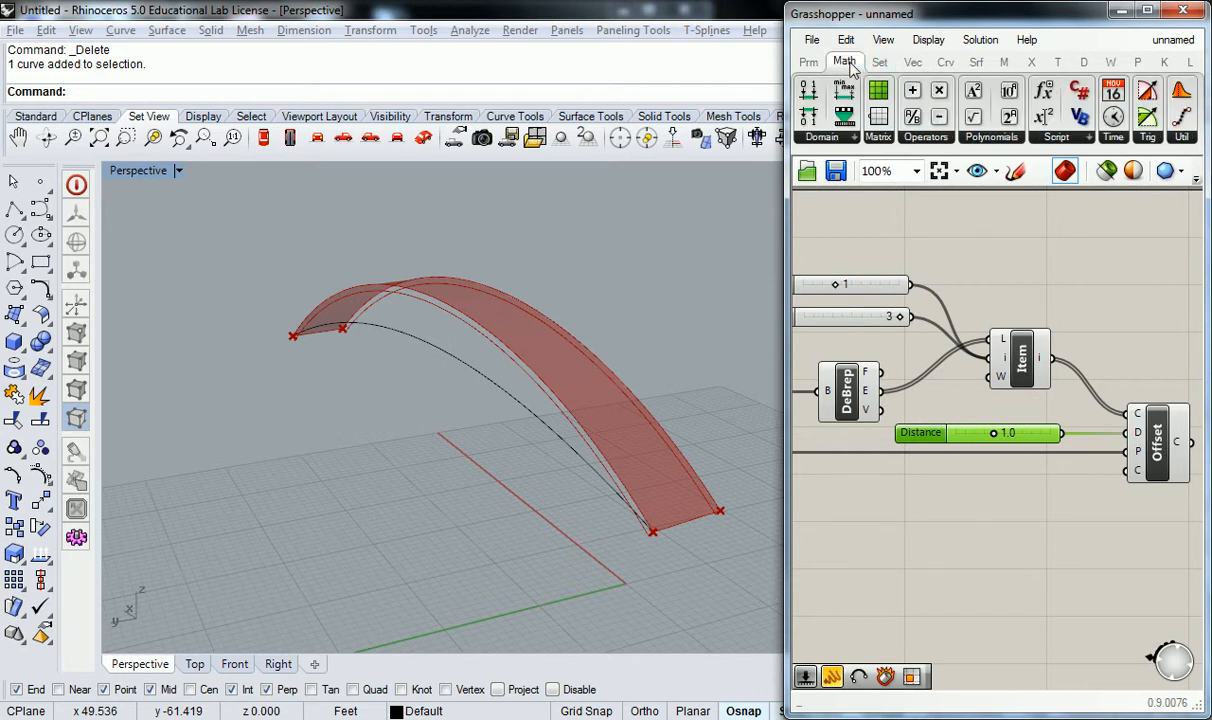
pyautogui.click(926, 137)
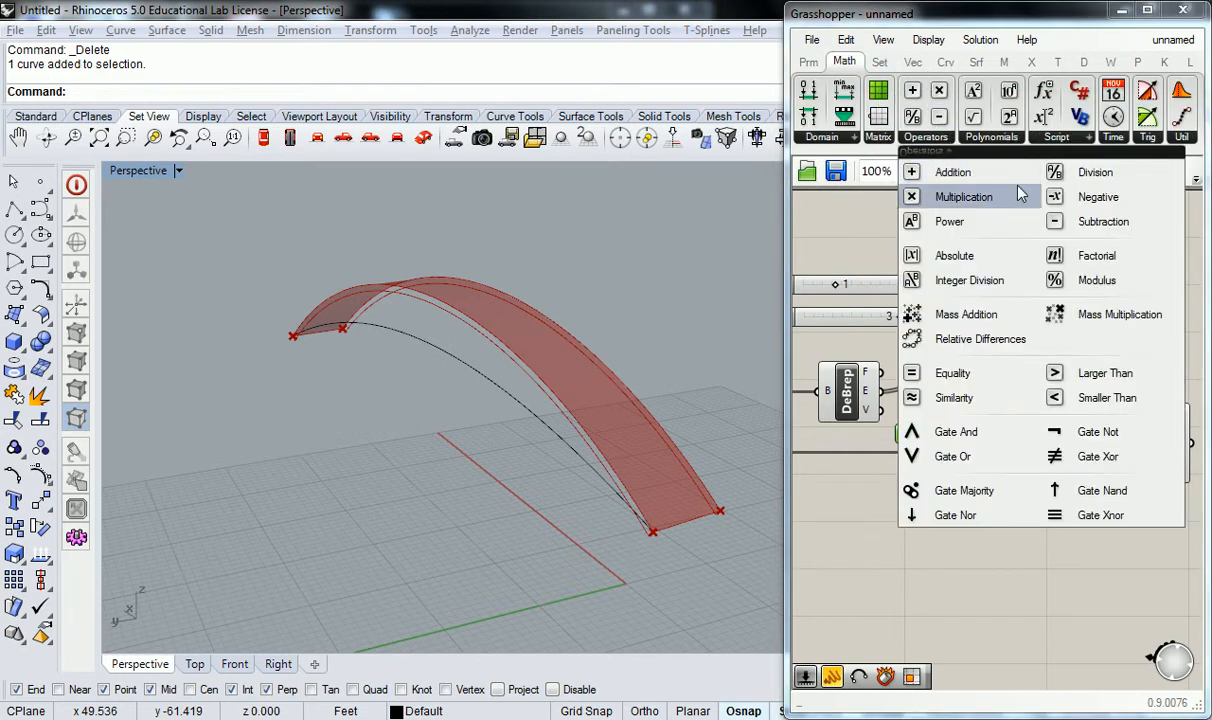
pyautogui.click(874, 170)
pyautogui.click(1082, 415)
pyautogui.moveTo(908, 440); pyautogui.dragTo(845, 440)
pyautogui.moveTo(998, 433); pyautogui.dragTo(1127, 432)
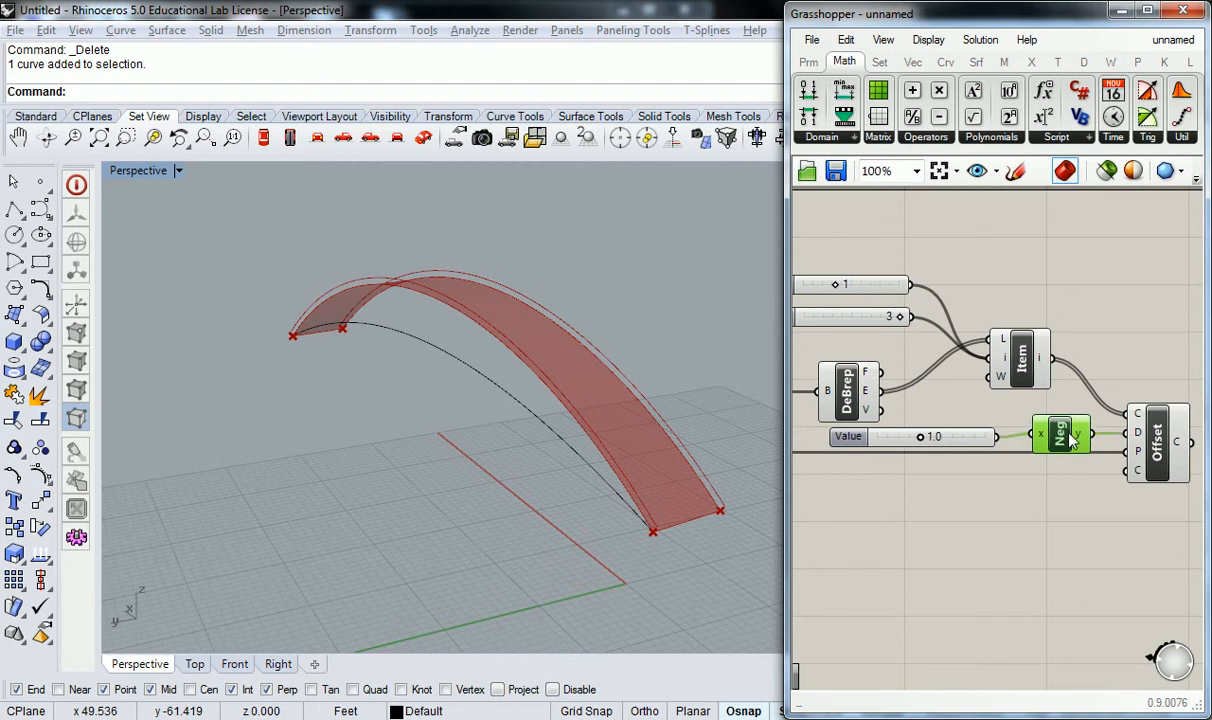
# - Set the distance slider to 1.3 and move it with the Negative component below the plane wire
pyautogui.moveTo(477, 321); pyautogui.dragTo(596, 339, button='right')
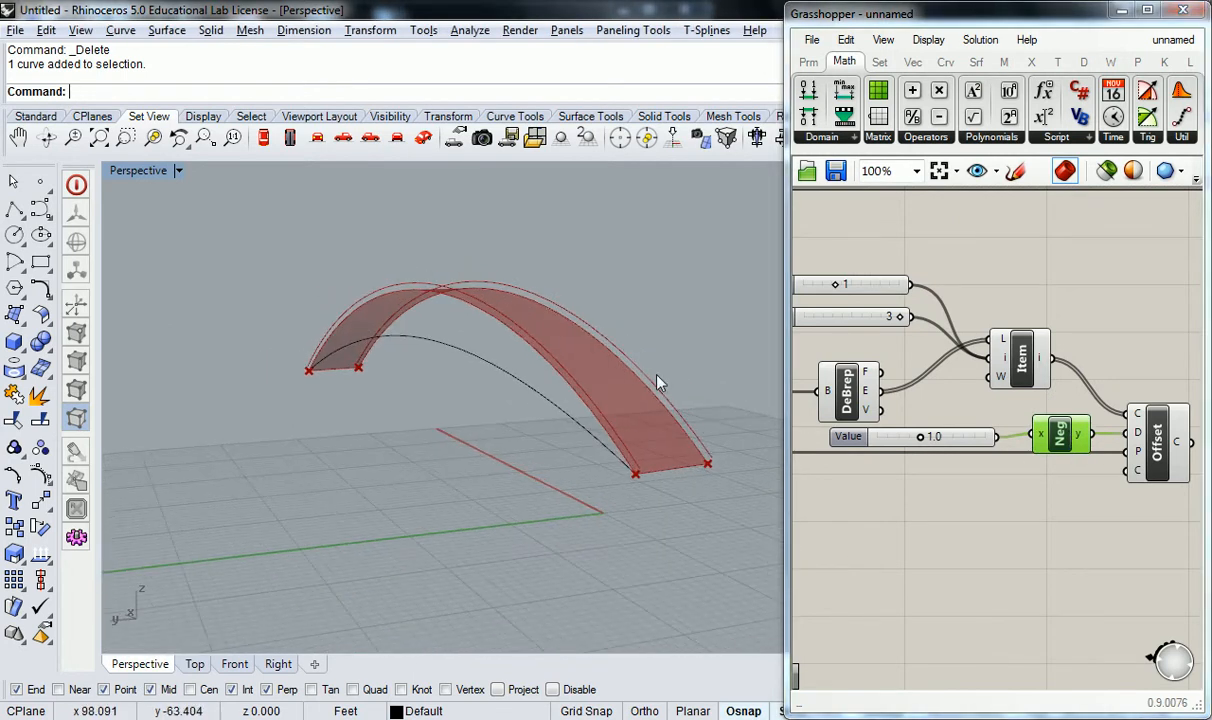
pyautogui.moveTo(920, 436); pyautogui.dragTo(934, 479)
pyautogui.scroll(-2, 948, 412)
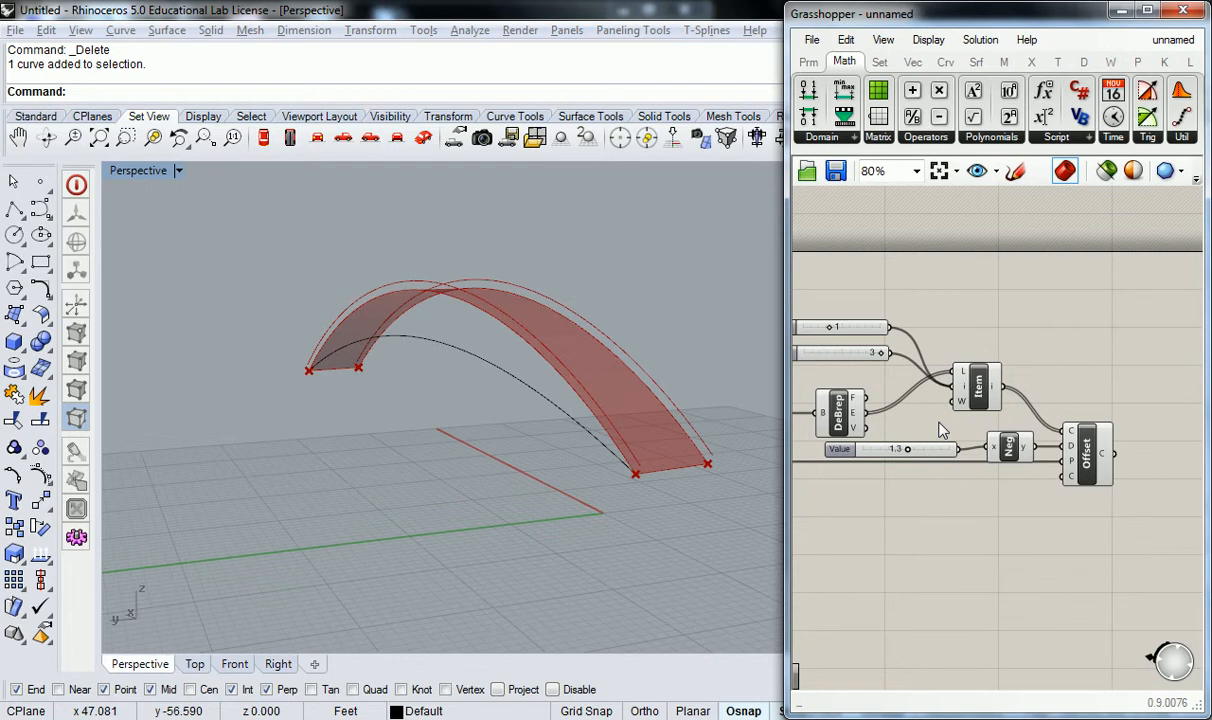
pyautogui.click(1013, 451)
pyautogui.keyDown('shift'); pyautogui.moveTo(846, 451); pyautogui.dragTo(833, 498); pyautogui.keyUp('shift')
pyautogui.click(982, 541)
pyautogui.moveTo(973, 535); pyautogui.dragTo(1032, 535, button='right')
# - Inspect the offset curves above the arch from another angle and widen the Grasshopper window
pyautogui.moveTo(752, 481); pyautogui.dragTo(447, 440, button='right')
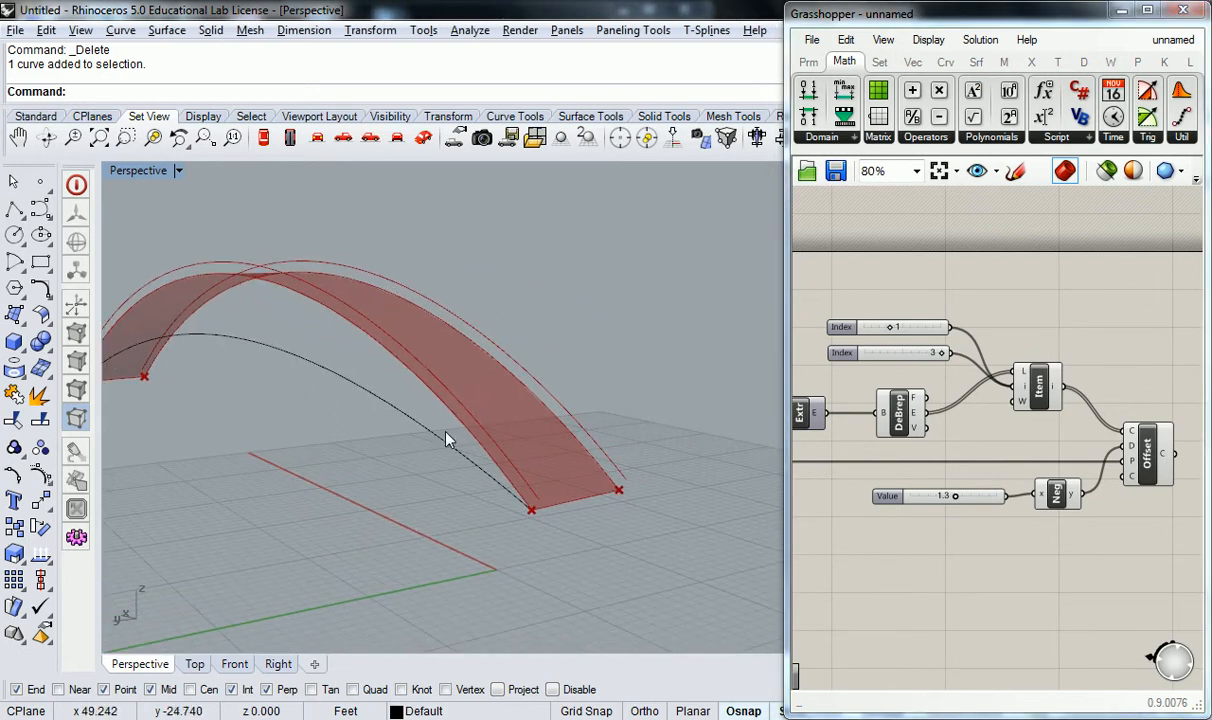
pyautogui.moveTo(787, 488); pyautogui.dragTo(662, 505)
pyautogui.moveTo(840, 561); pyautogui.dragTo(850, 549, button='right')
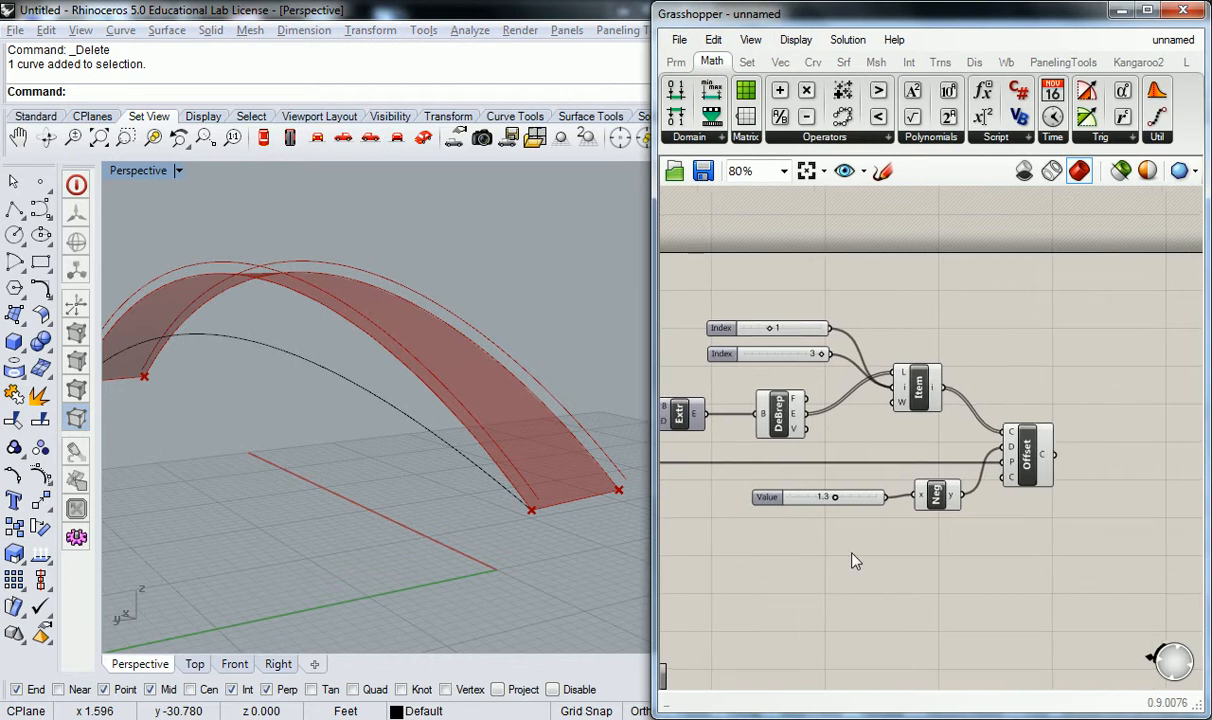
pyautogui.moveTo(892, 500); pyautogui.dragTo(937, 511, button='right')
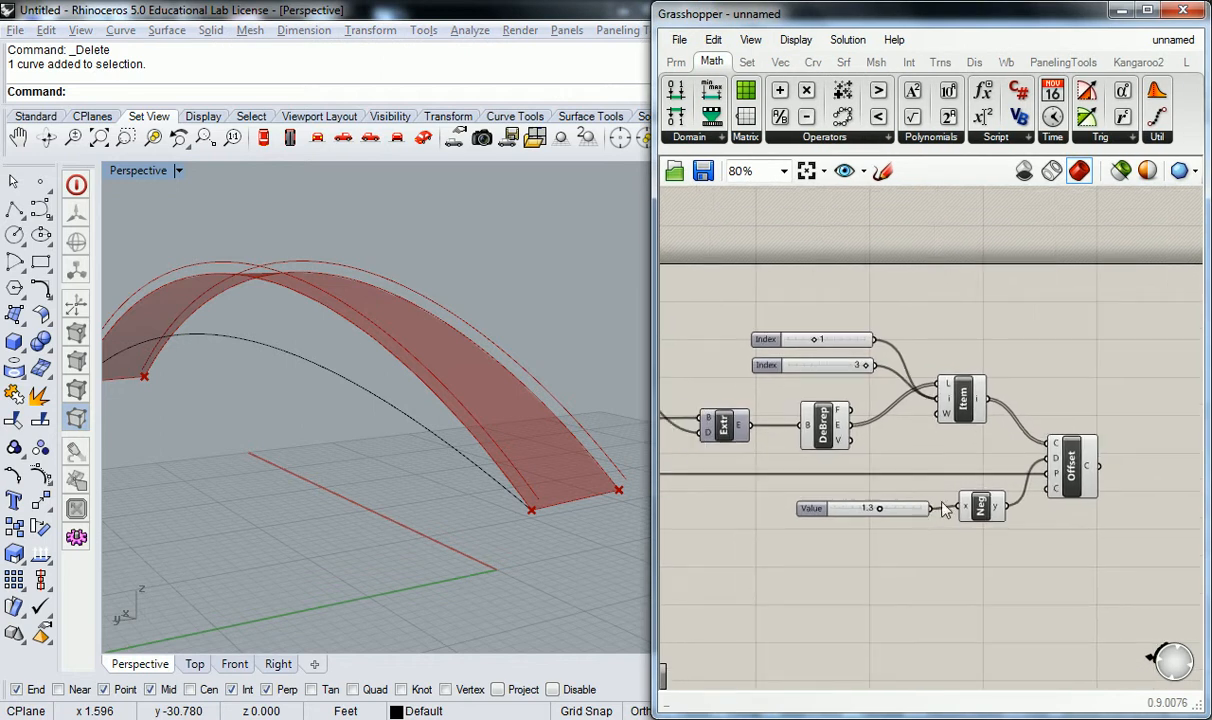
pyautogui.rightClick(968, 331)
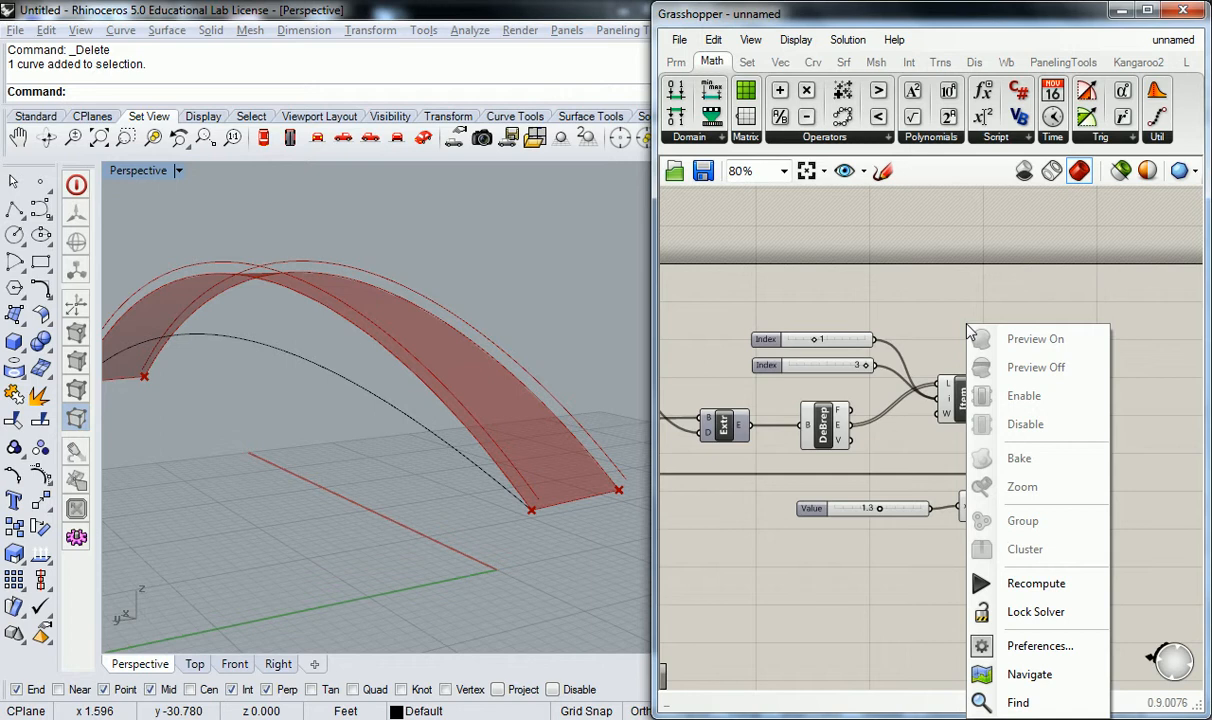
pyautogui.click(855, 264)
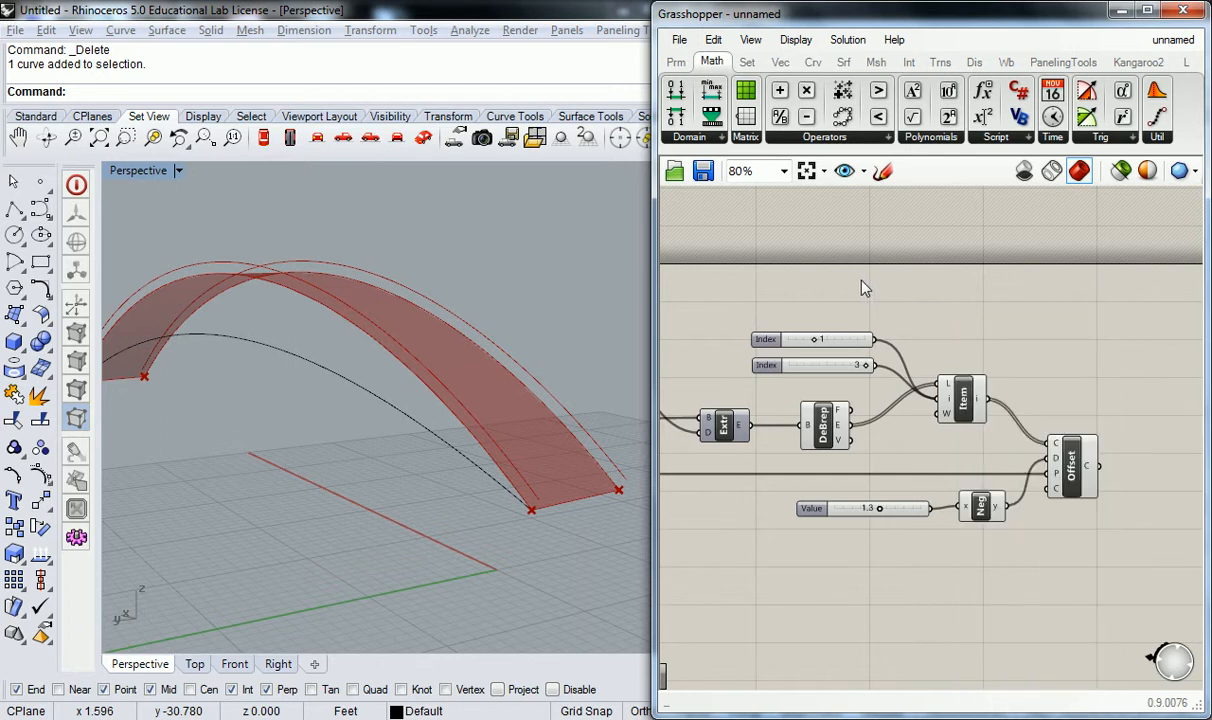
# - Select the List Item component to highlight the two extracted arch edges in the viewport
pyautogui.moveTo(845, 529); pyautogui.dragTo(861, 535, button='right')
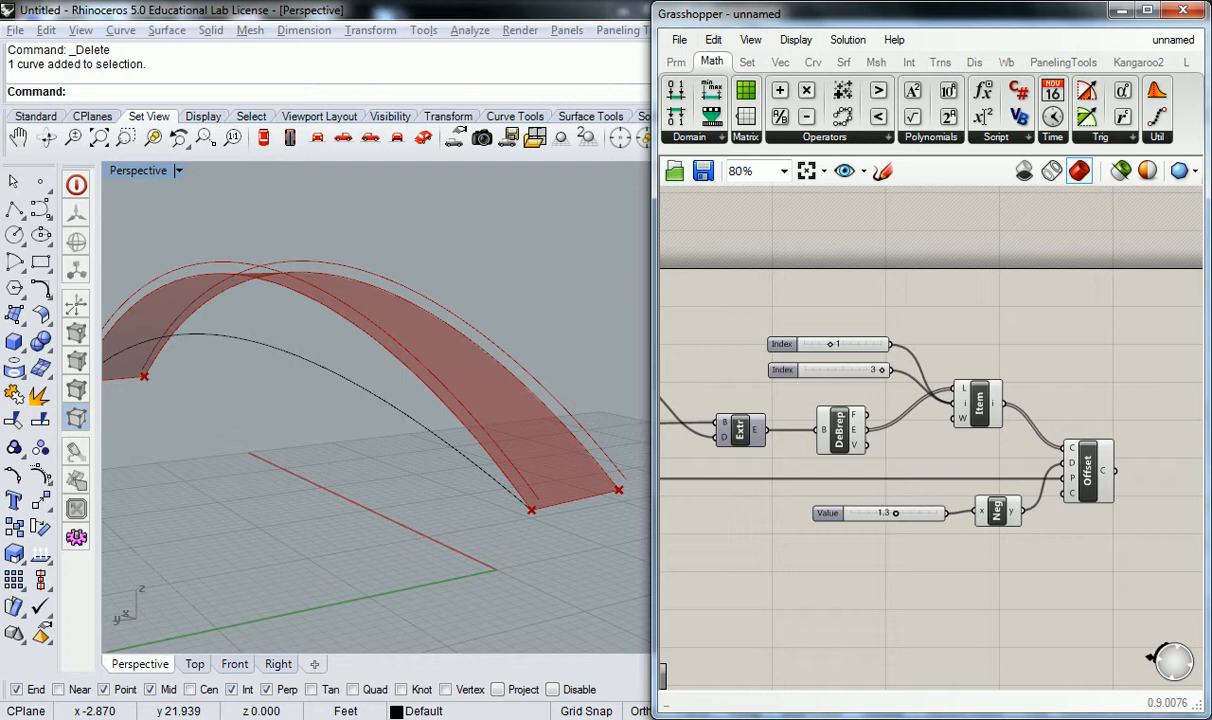
pyautogui.moveTo(776, 503); pyautogui.dragTo(753, 489, button='right')
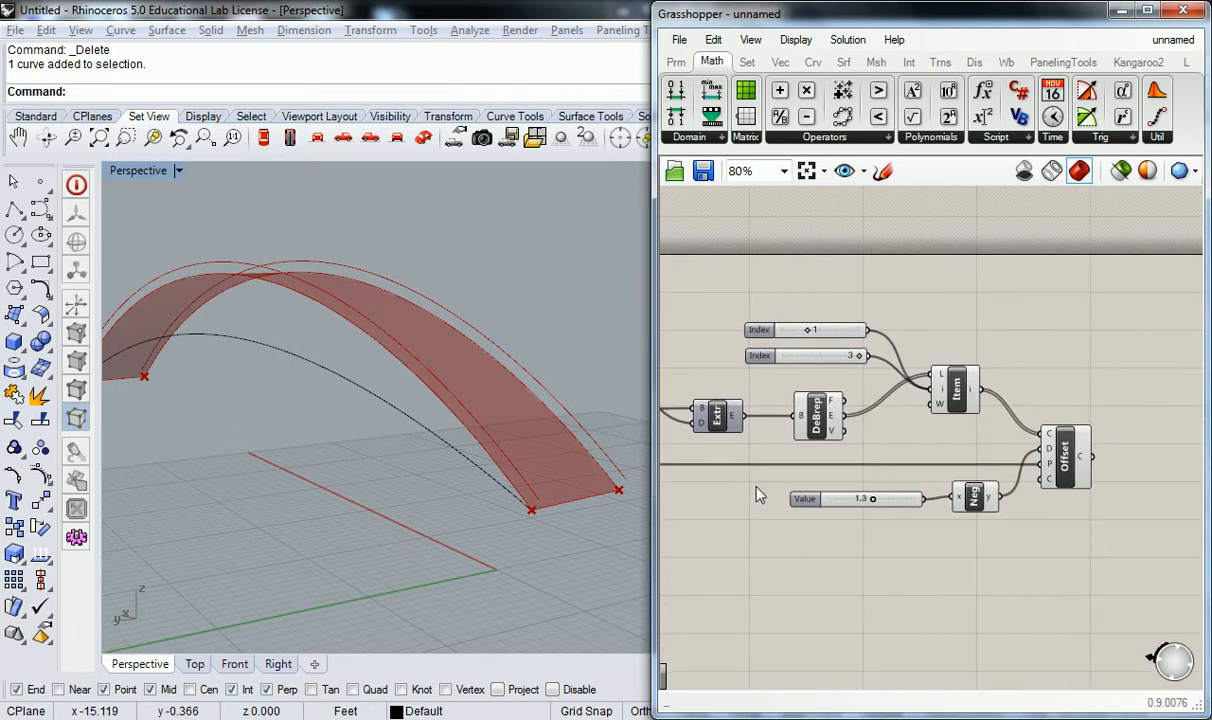
pyautogui.click(950, 390)
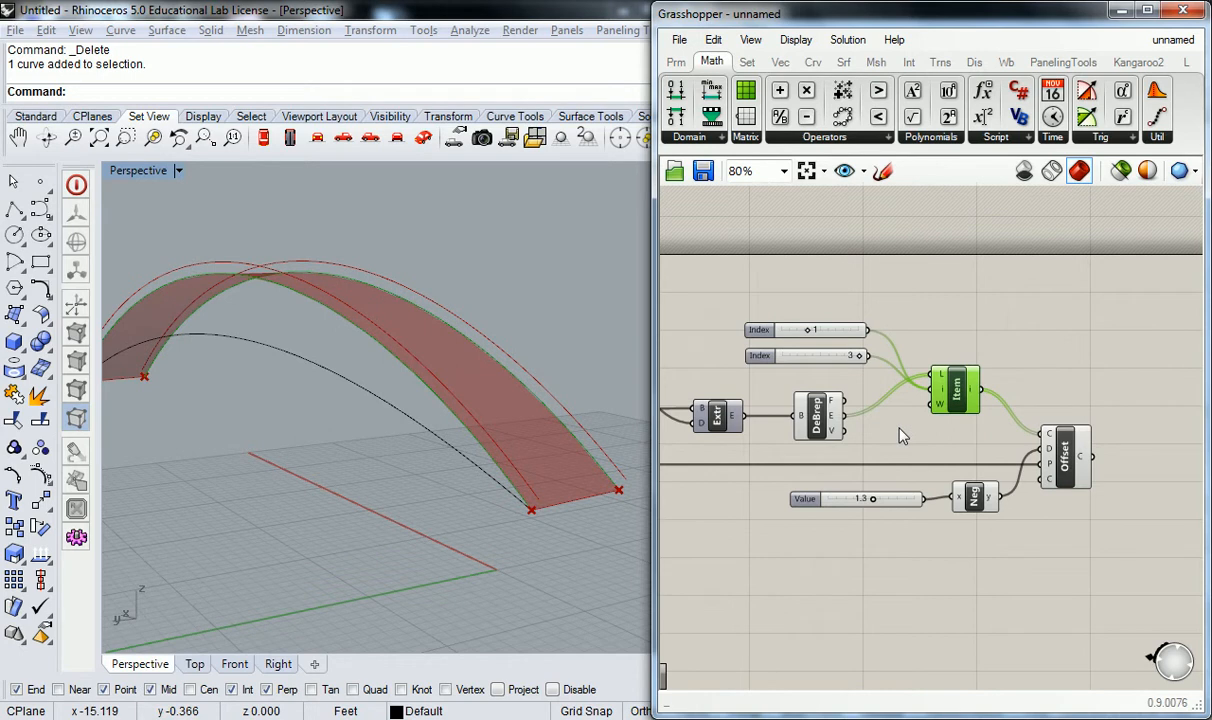